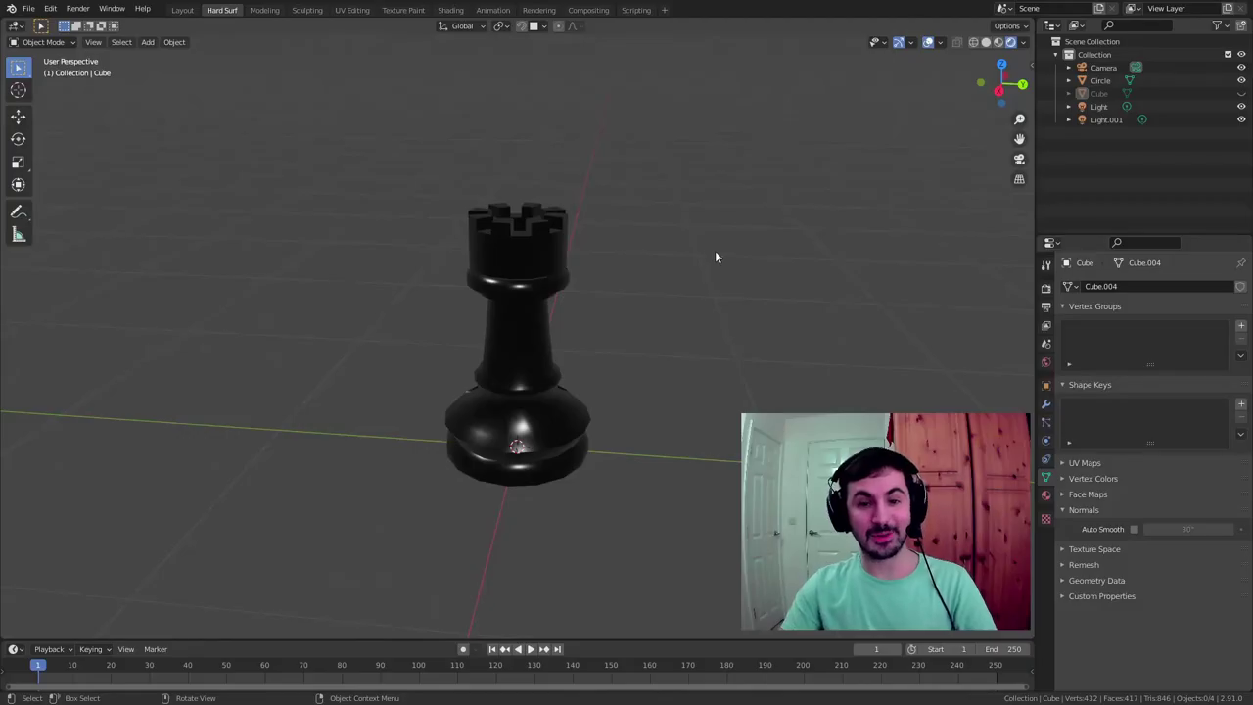
# Select the finished rook, orbiting the view around it
pyautogui.moveTo(349, 157); pyautogui.dragTo(723, 545)
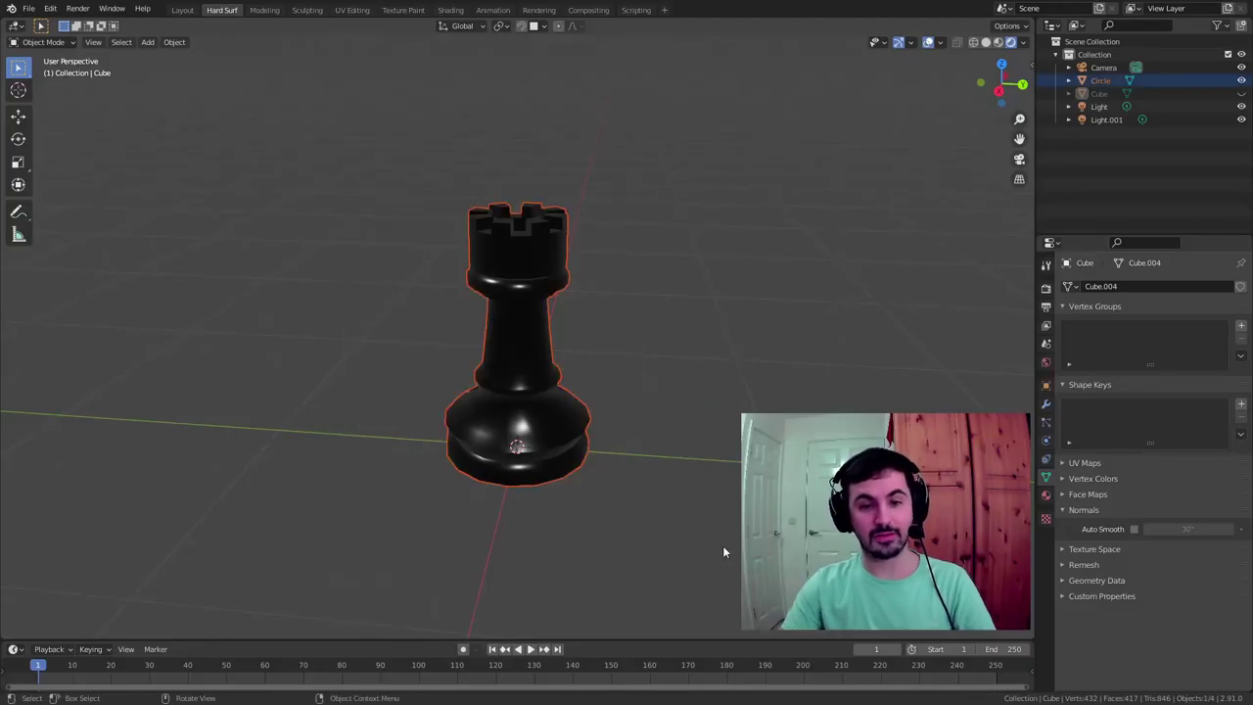
pyautogui.moveTo(308, 154); pyautogui.dragTo(705, 544)
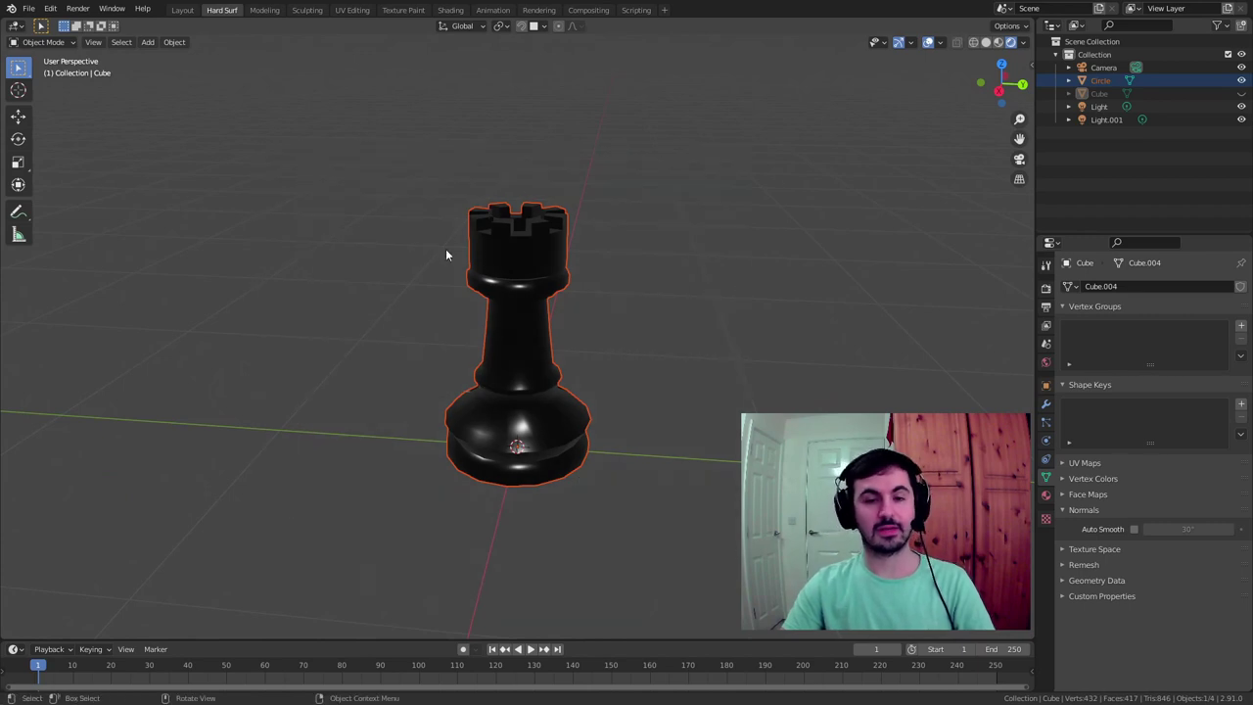
pyautogui.moveTo(562, 285); pyautogui.dragTo(353, 174, button='middle')
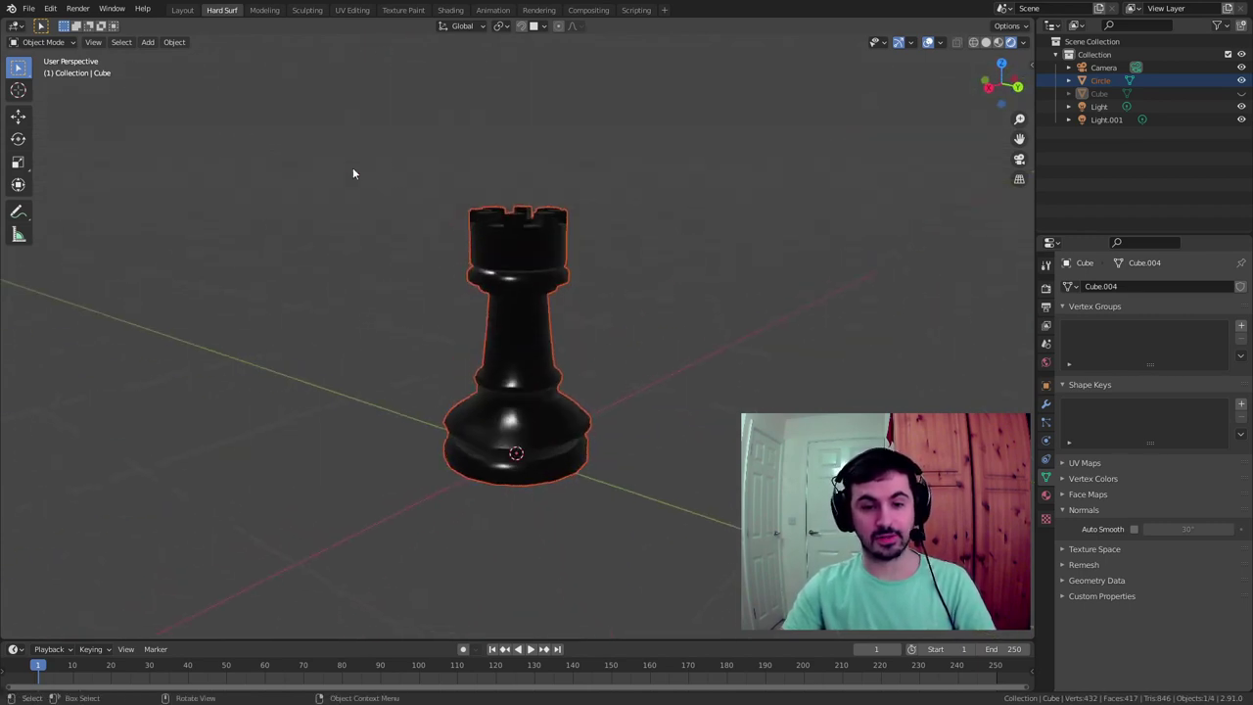
pyautogui.moveTo(276, 110); pyautogui.dragTo(702, 506)
pyautogui.click(695, 459)
pyautogui.moveTo(695, 458); pyautogui.dragTo(254, 147, button='middle')
pyautogui.moveTo(255, 147); pyautogui.dragTo(752, 564)
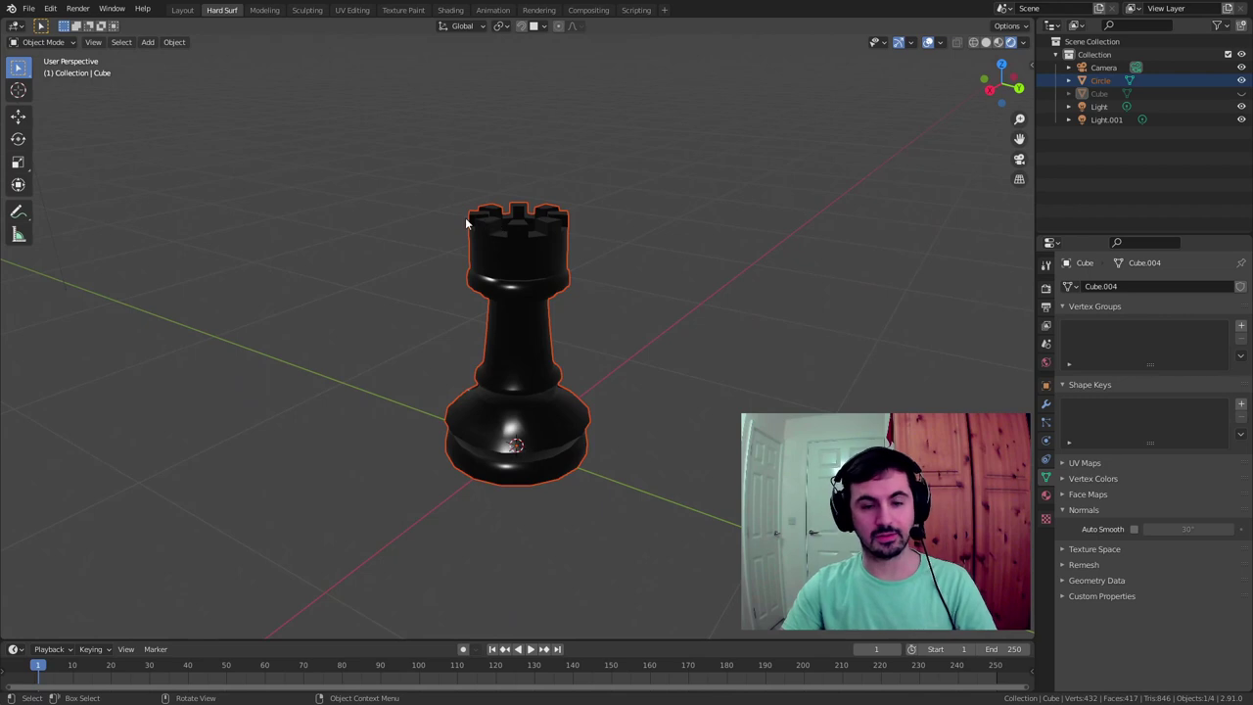
# Reselect the rook and hide Circle with its Outliner eye icon
pyautogui.click(355, 147)
pyautogui.moveTo(389, 176); pyautogui.dragTo(775, 587)
pyautogui.click(502, 198)
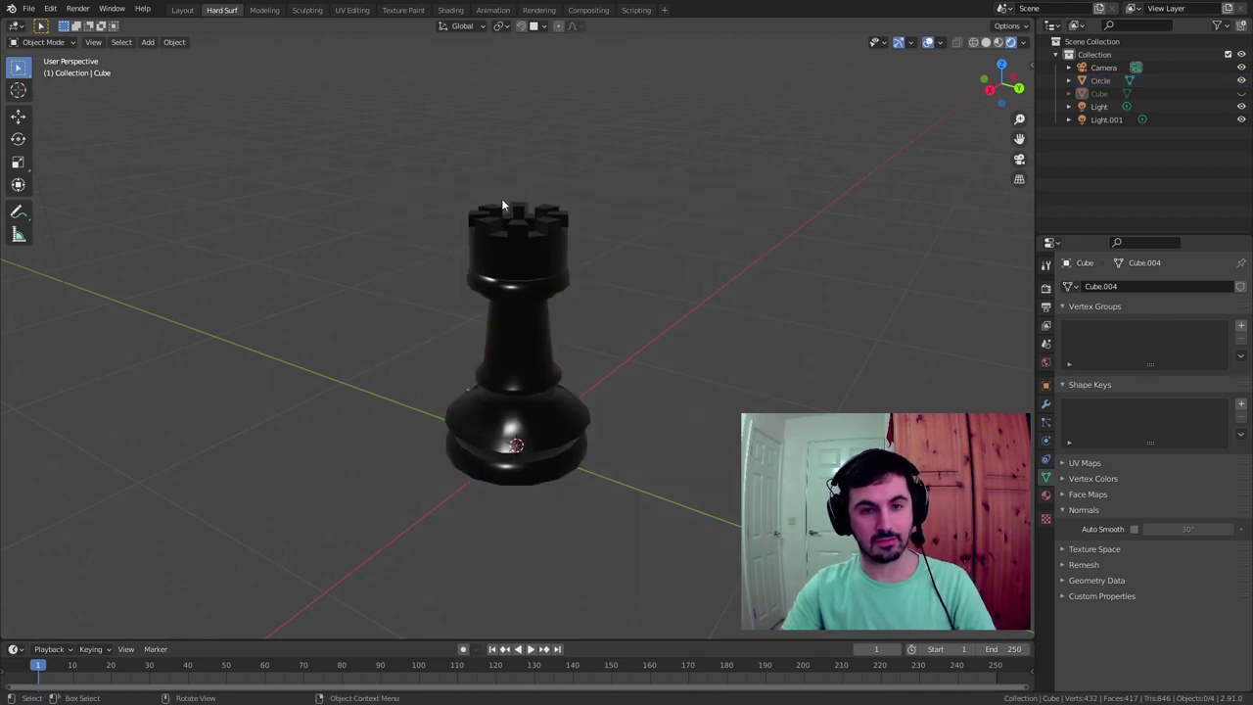
pyautogui.moveTo(414, 191); pyautogui.dragTo(397, 180, button='middle')
pyautogui.click(478, 271)
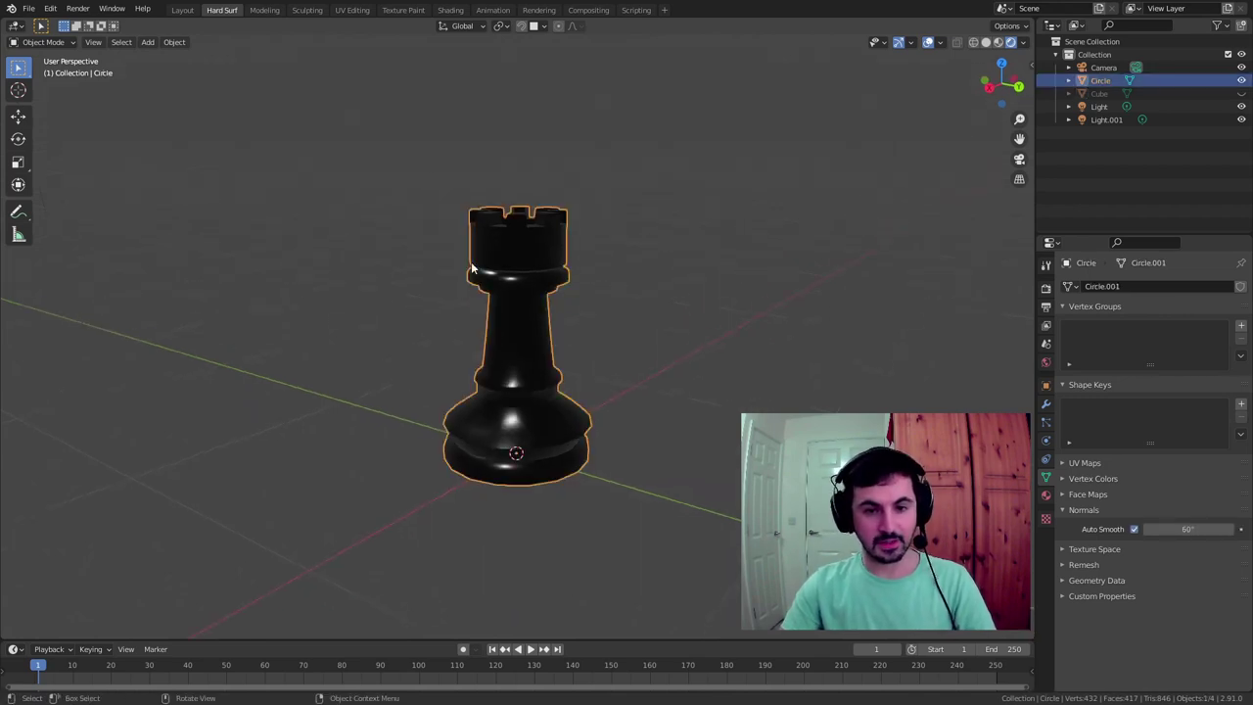
pyautogui.moveTo(440, 164); pyautogui.dragTo(425, 147, button='middle')
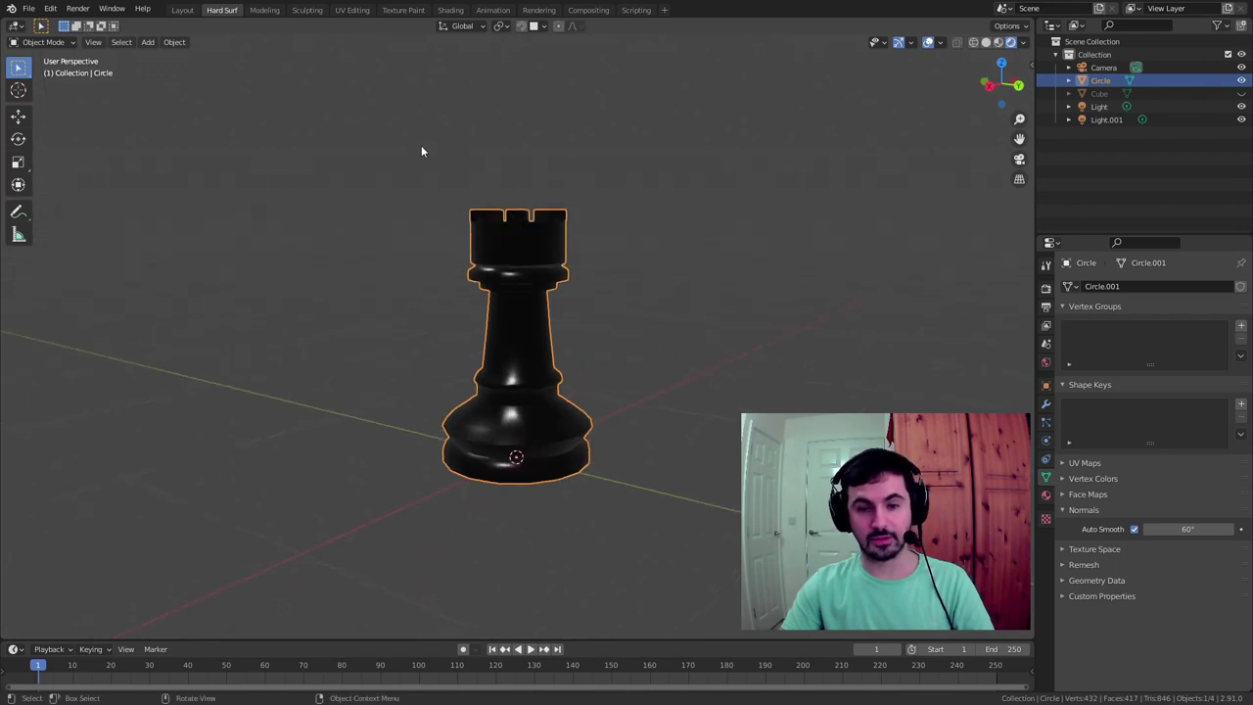
pyautogui.click(1242, 83)
pyautogui.moveTo(494, 182); pyautogui.dragTo(725, 377)
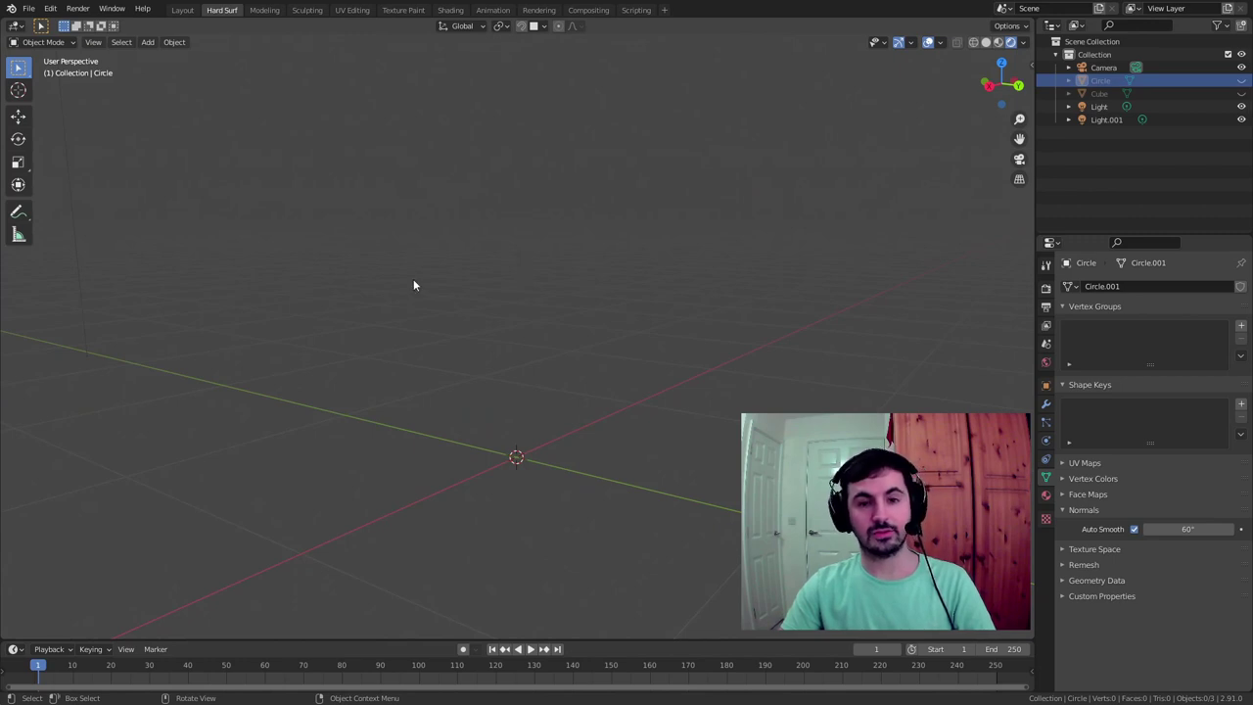
# In front view, add the Desktop rook photo as a reference image
pyautogui.press('KP_1')
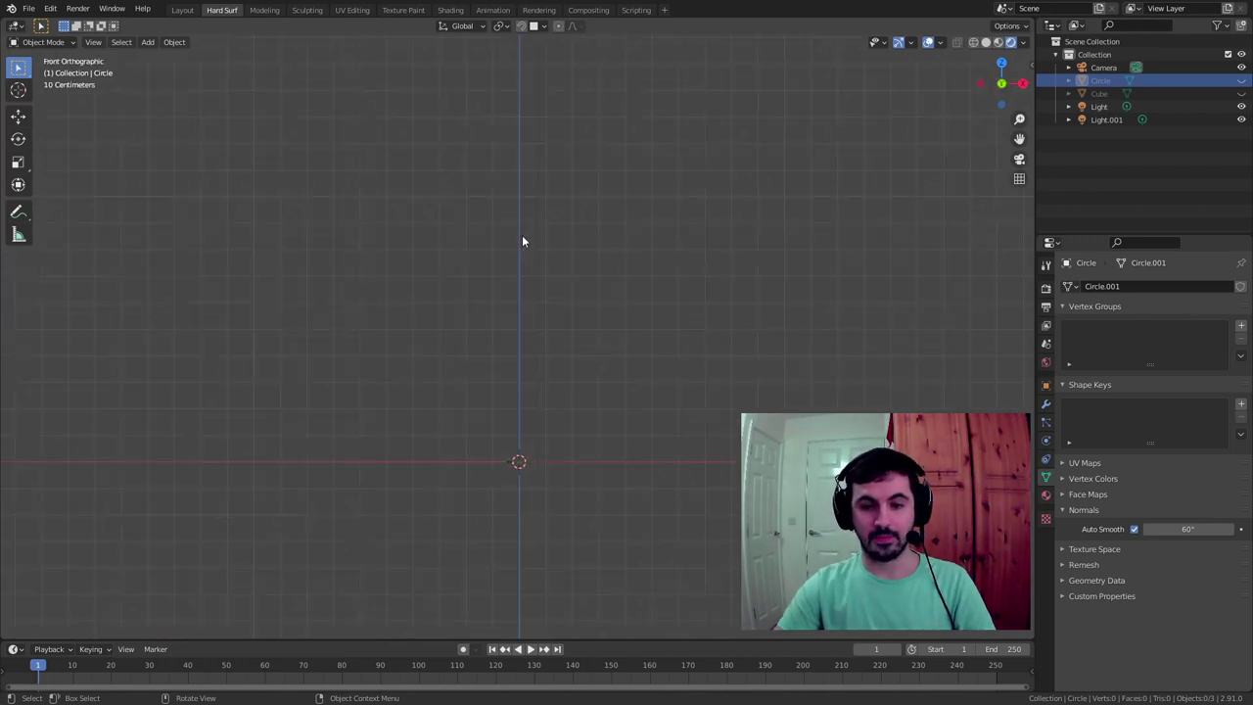
pyautogui.hotkey('shift', 'a')
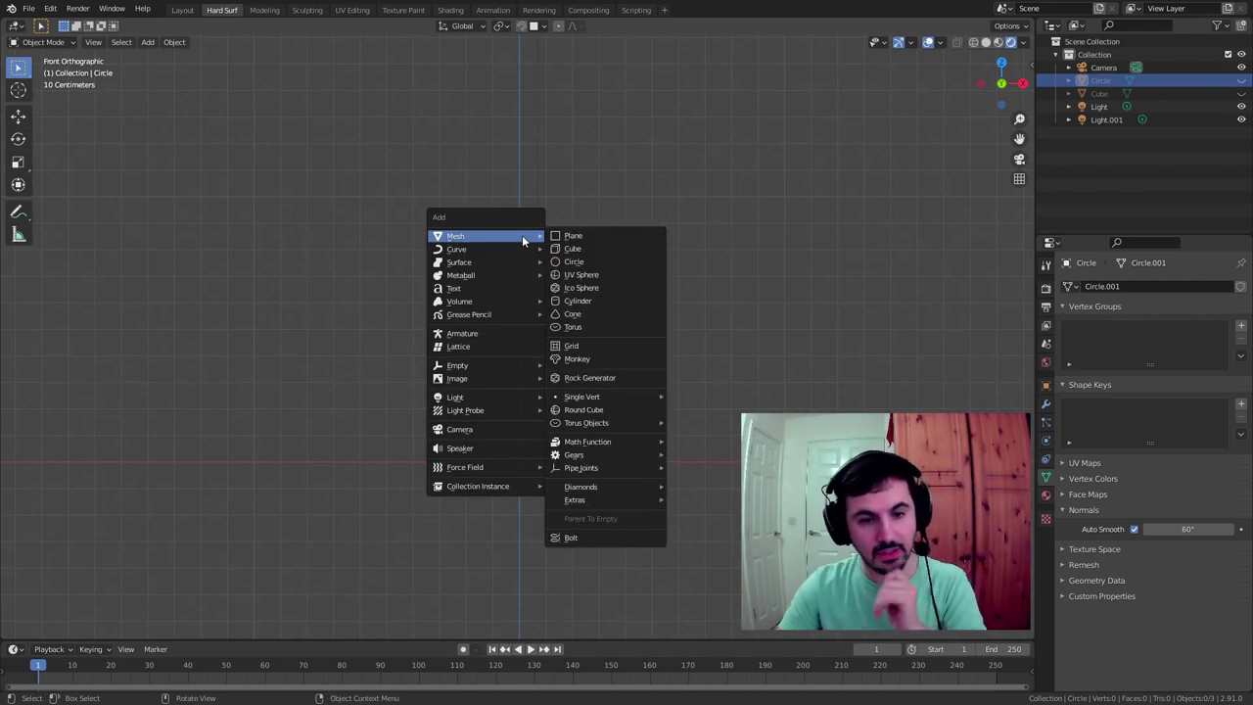
pyautogui.moveTo(518, 378)
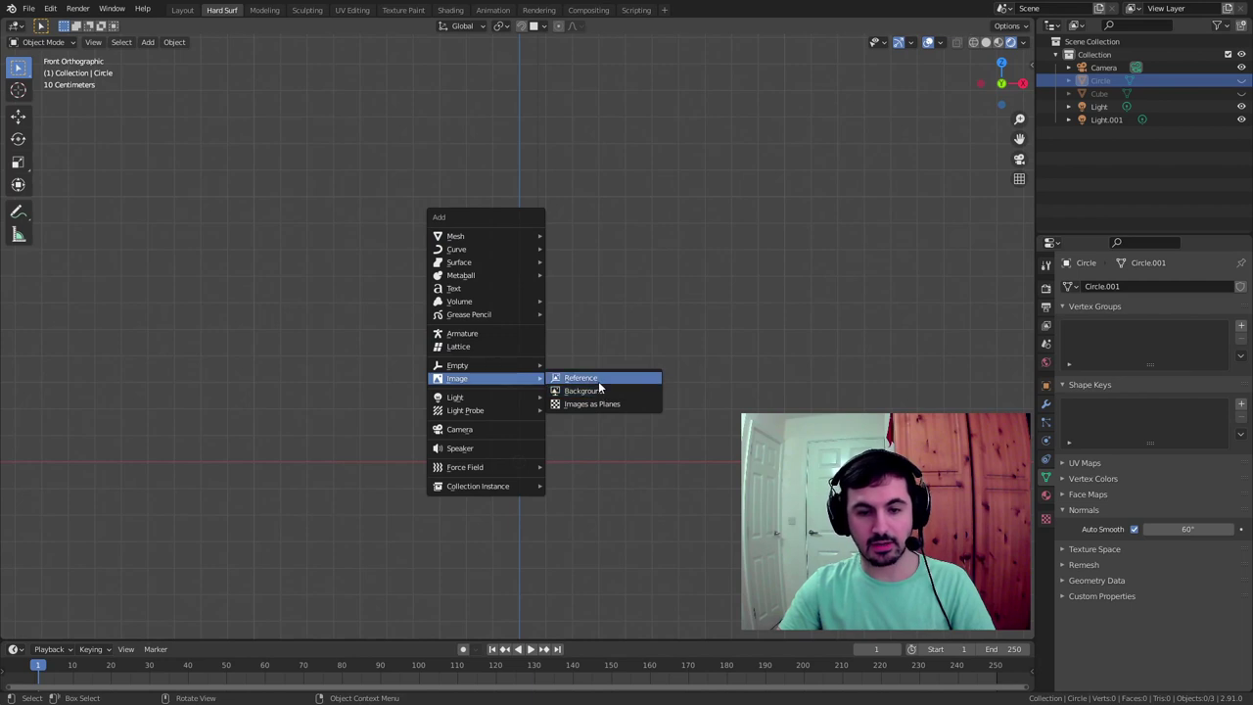
pyautogui.click(599, 383)
pyautogui.click(328, 311)
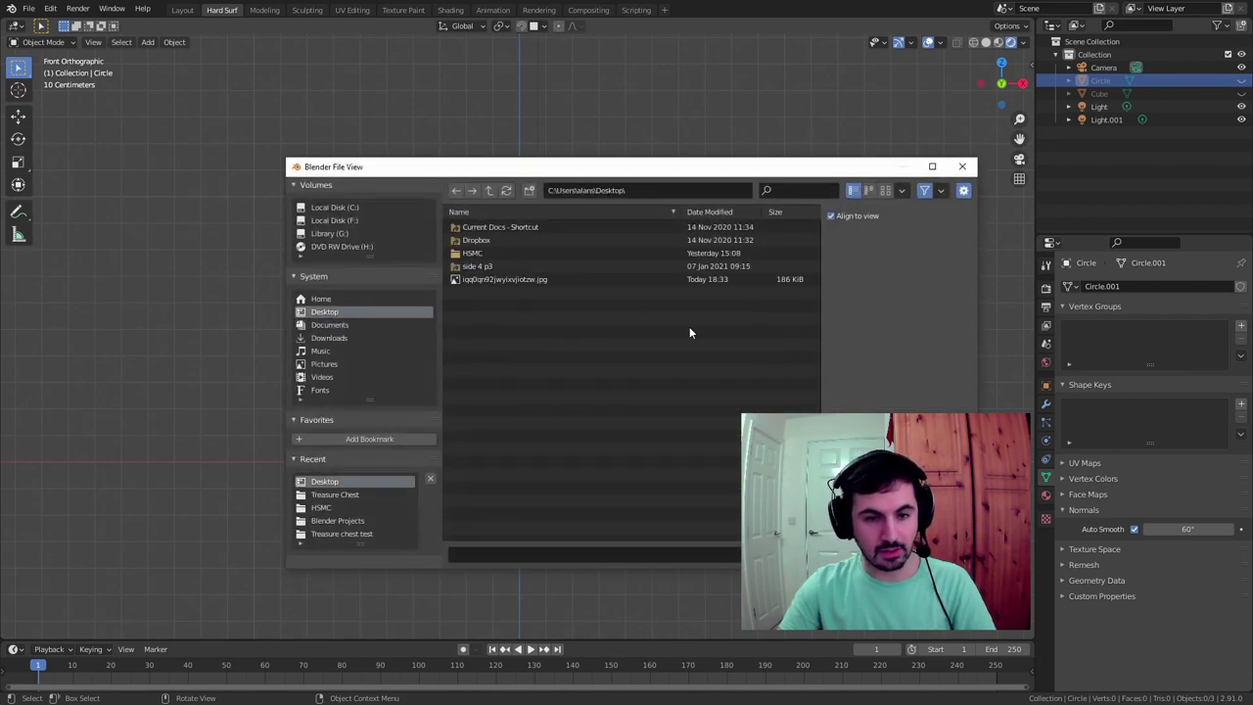
pyautogui.click(503, 279)
pyautogui.press('Return')
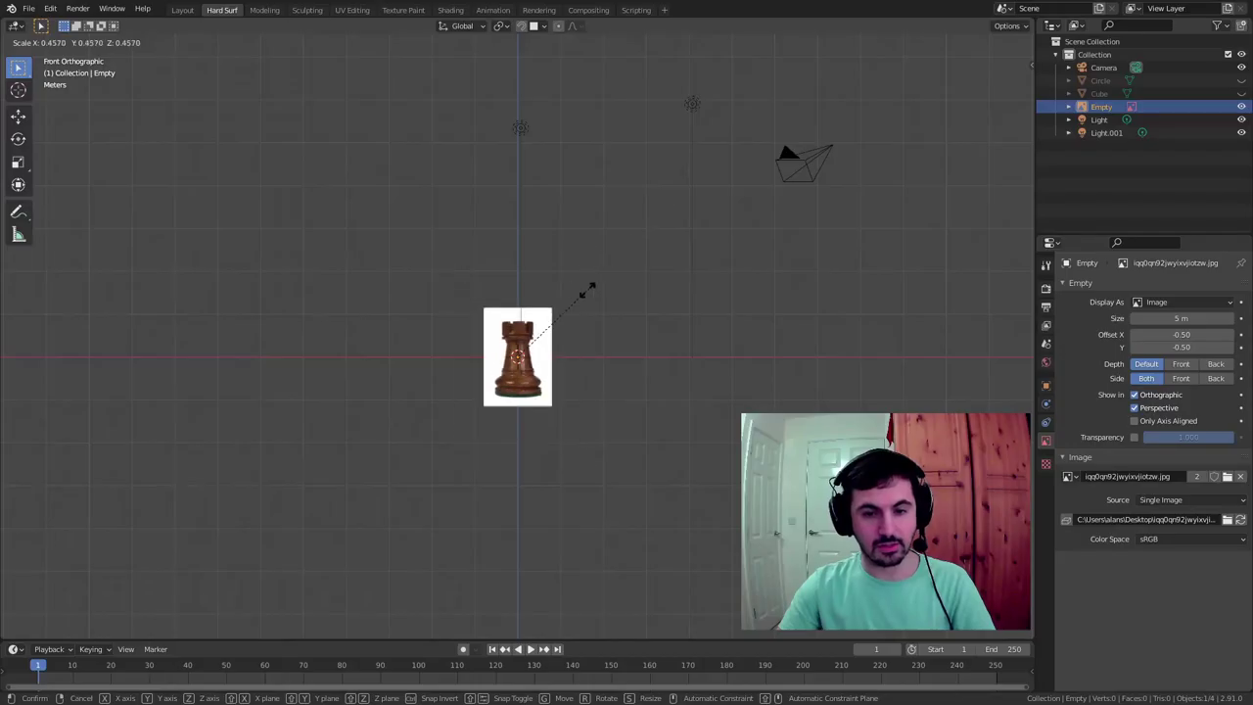
# Scale the reference image to 0.165 and raise it so its base sits on the ground line
pyautogui.click(553, 342)
pyautogui.scroll(10, 520, 357)
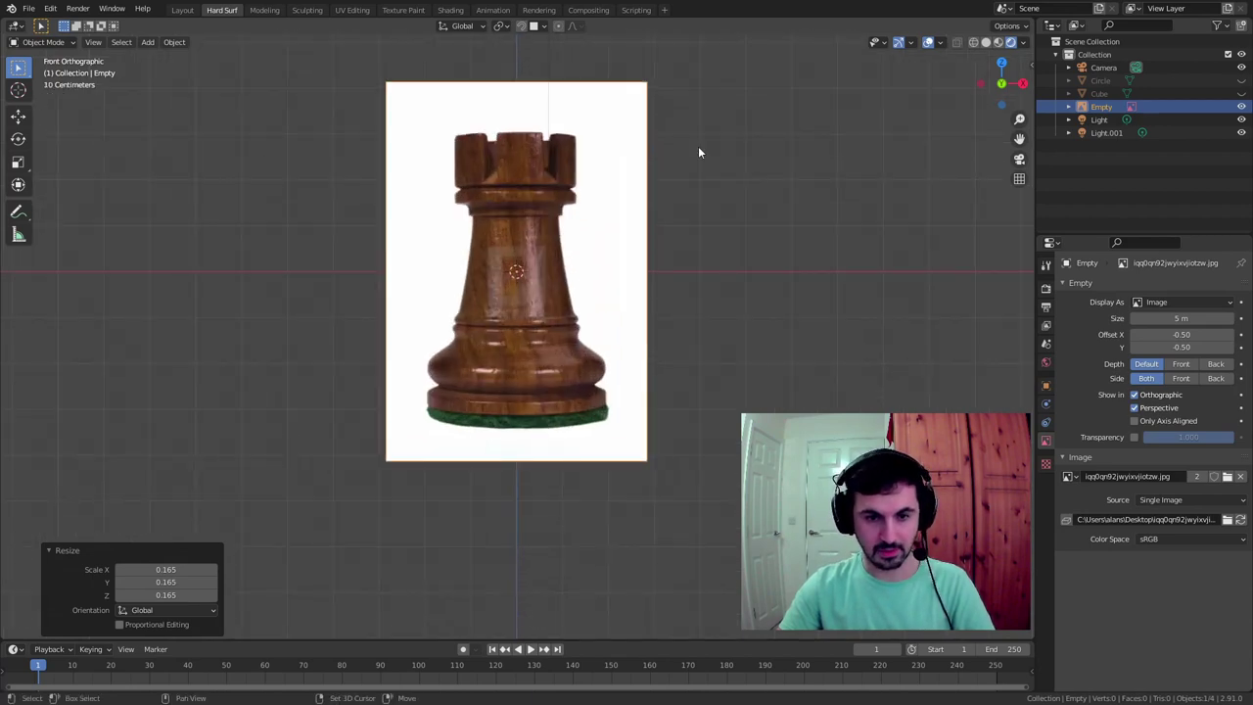
pyautogui.keyDown('shift'); pyautogui.moveTo(714, 150); pyautogui.dragTo(724, 207, button='middle'); pyautogui.keyUp('shift')
pyautogui.click(594, 220)
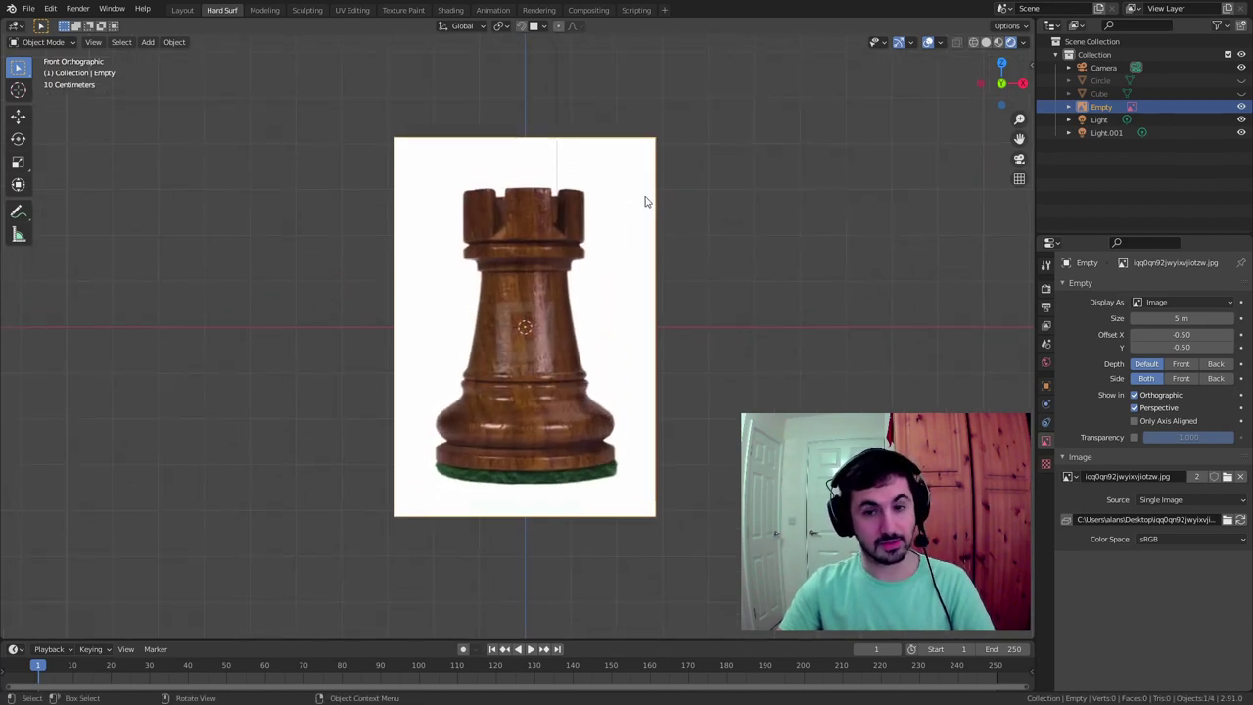
pyautogui.press('g')
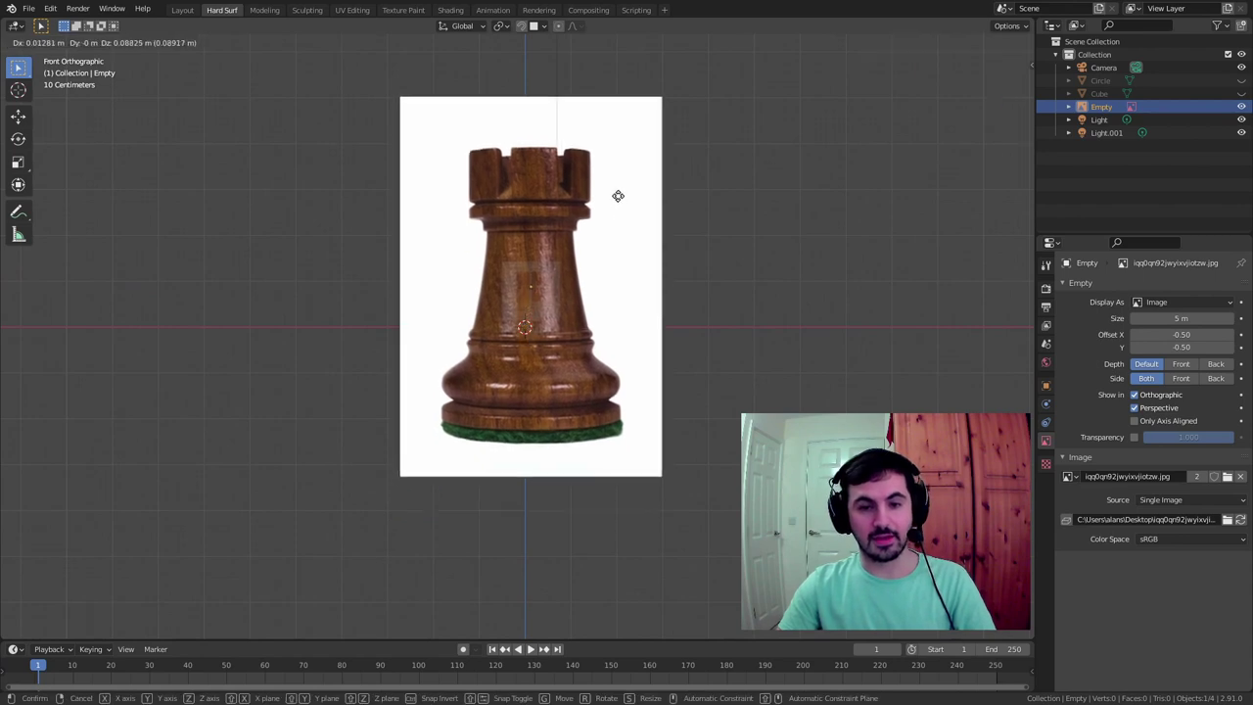
pyautogui.press('z')
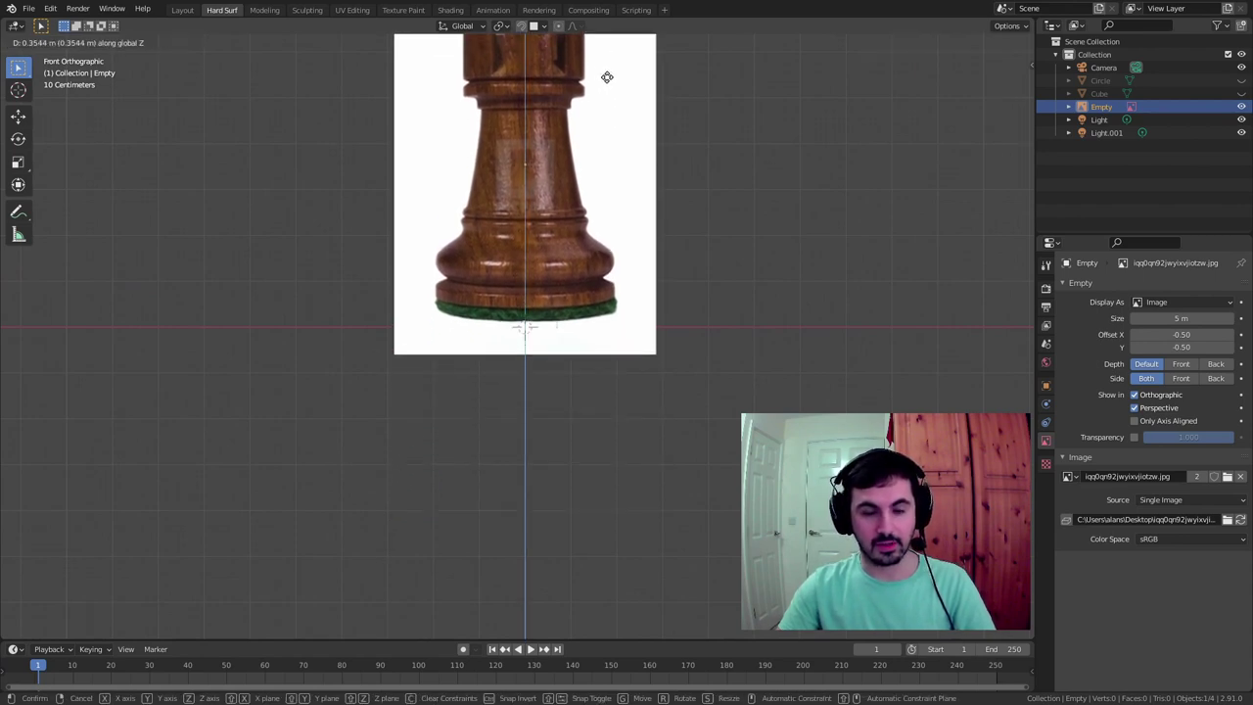
pyautogui.click(610, 85)
pyautogui.keyDown('shift'); pyautogui.moveTo(649, 78); pyautogui.dragTo(655, 216, button='middle'); pyautogui.keyUp('shift')
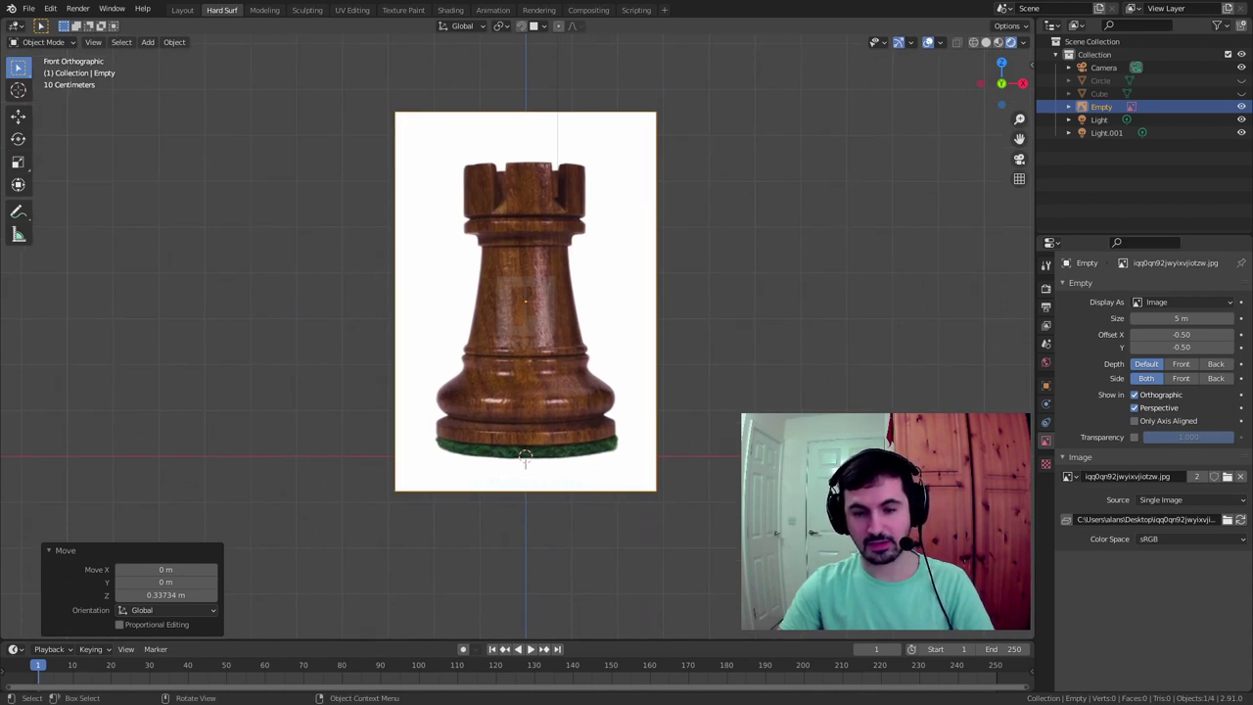
pyautogui.click(799, 360)
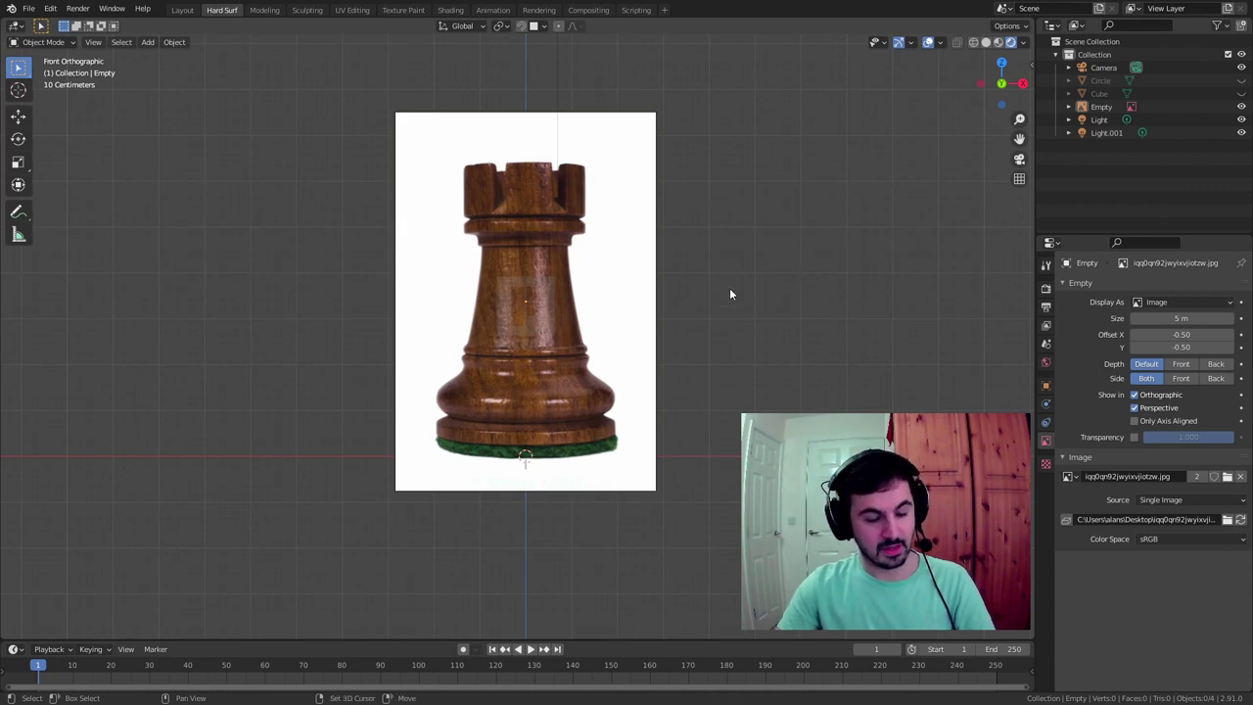
pyautogui.hotkey('shift', 'a')
# Add a 16-vertex circle mesh at the origin
pyautogui.moveTo(681, 146)
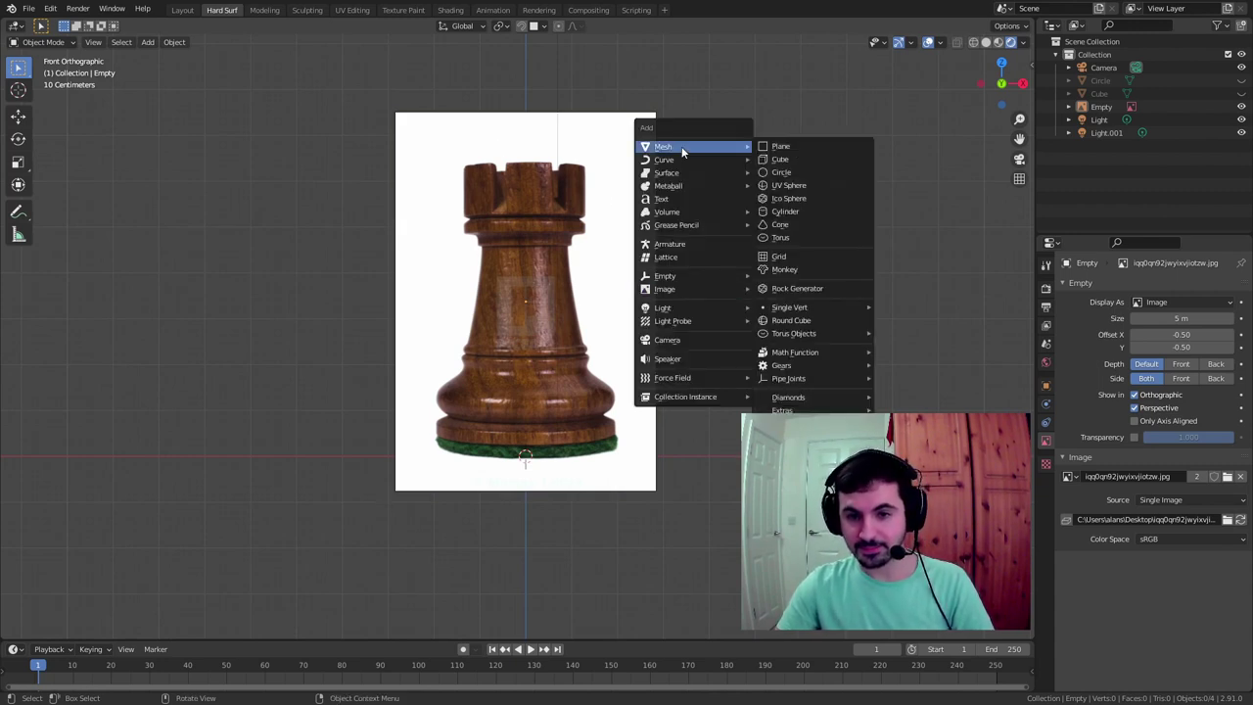
pyautogui.click(798, 172)
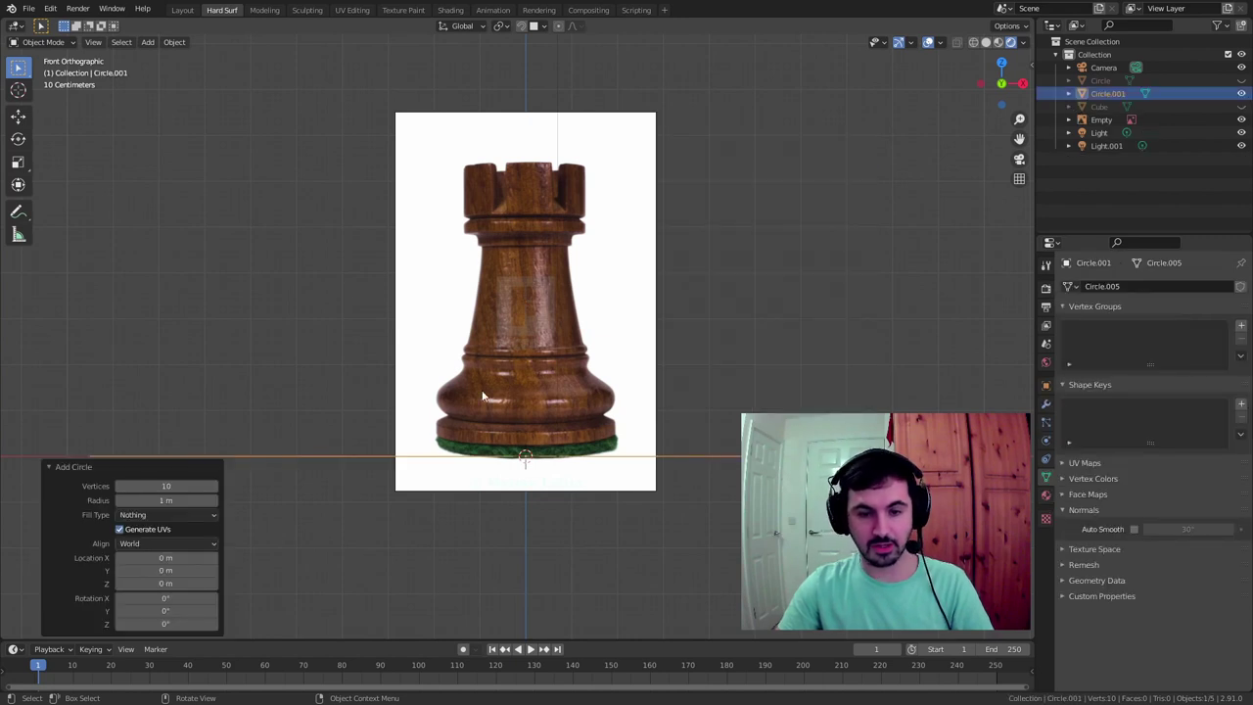
pyautogui.scroll(-3, 691, 380)
pyautogui.moveTo(648, 309); pyautogui.dragTo(591, 333, button='middle')
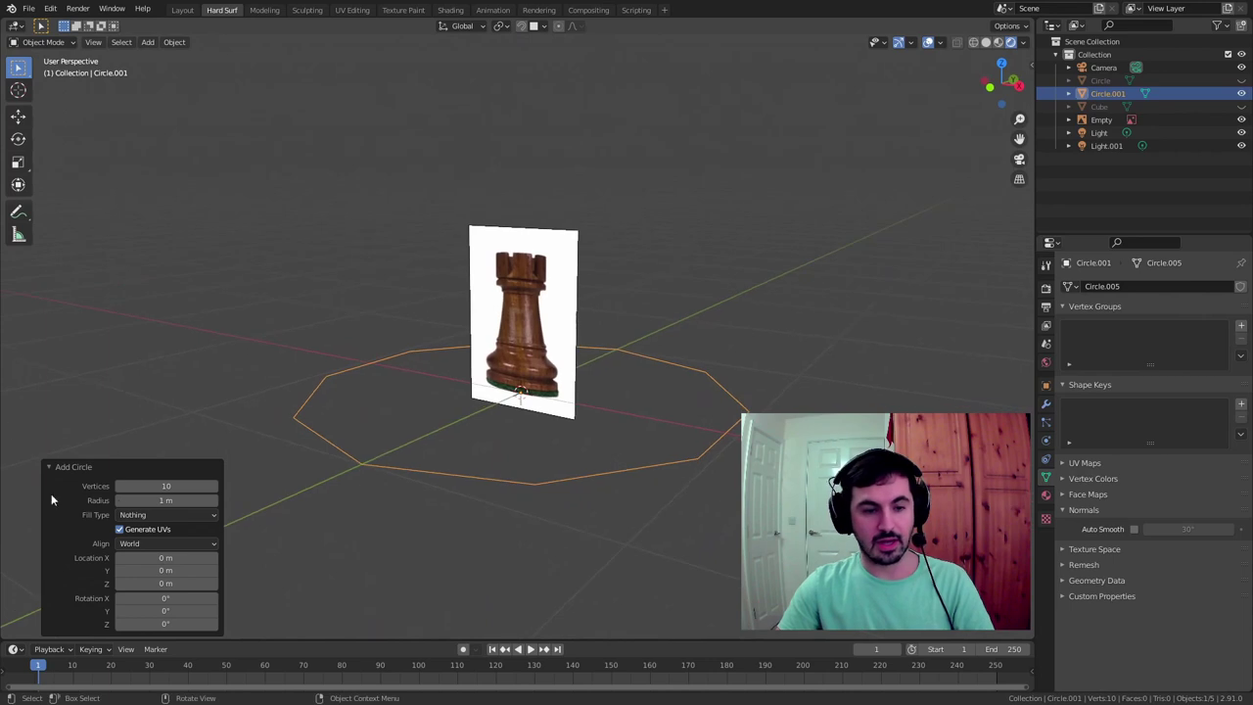
pyautogui.click(167, 486)
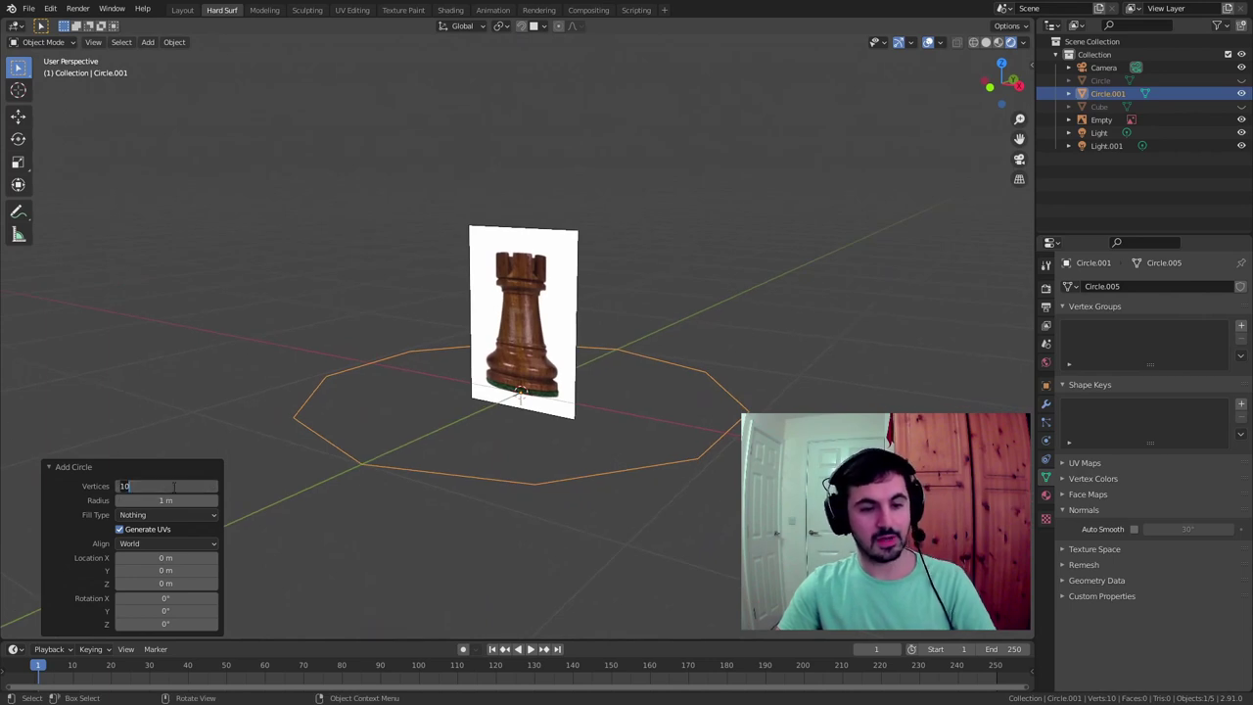
pyautogui.write('16')
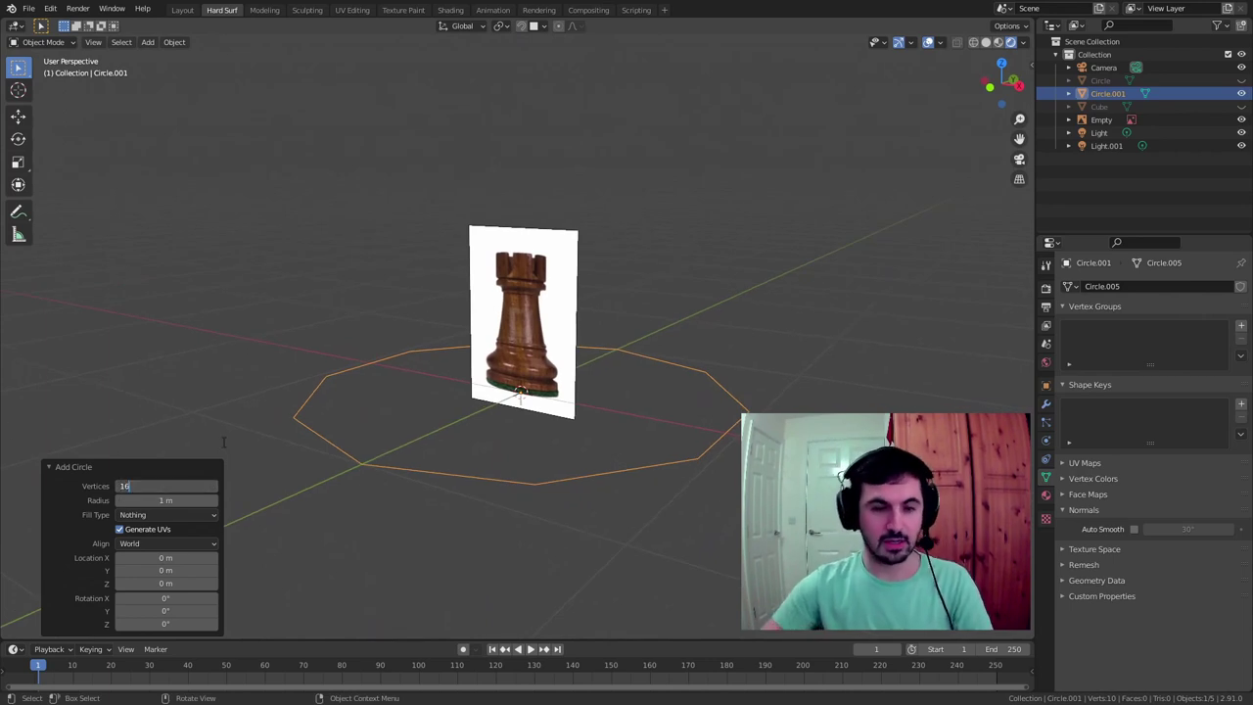
pyautogui.press('Return')
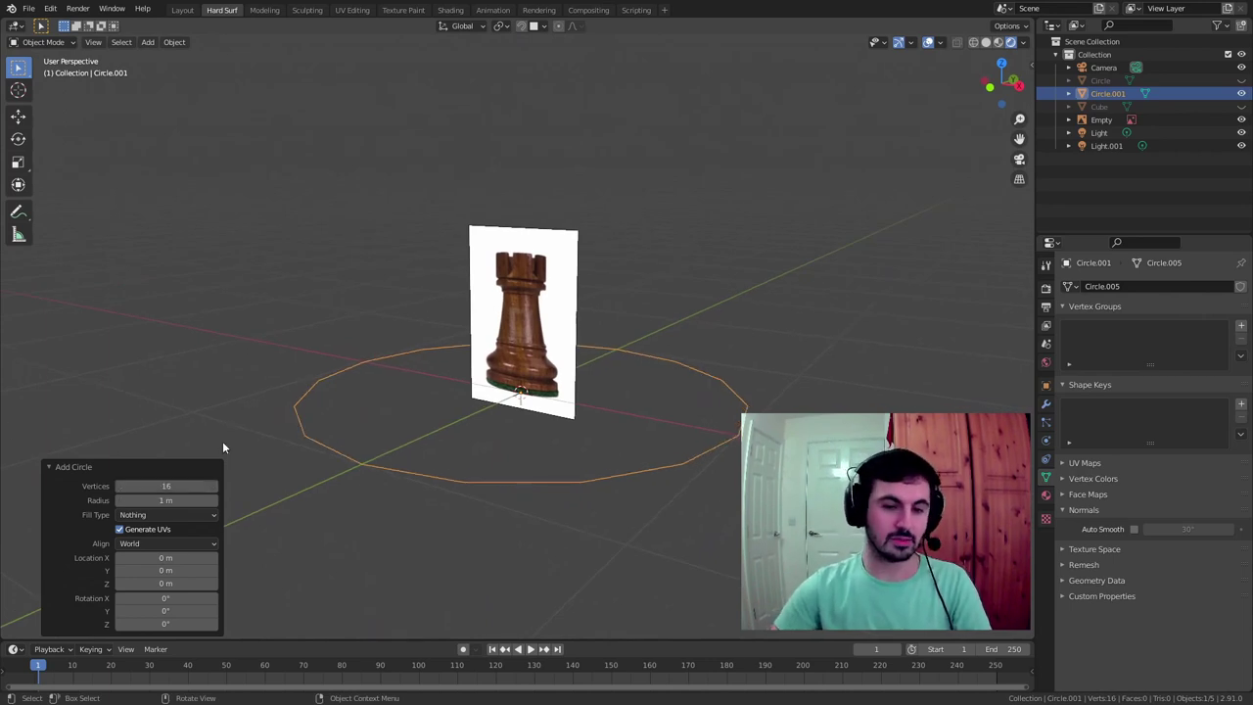
pyautogui.click(188, 486)
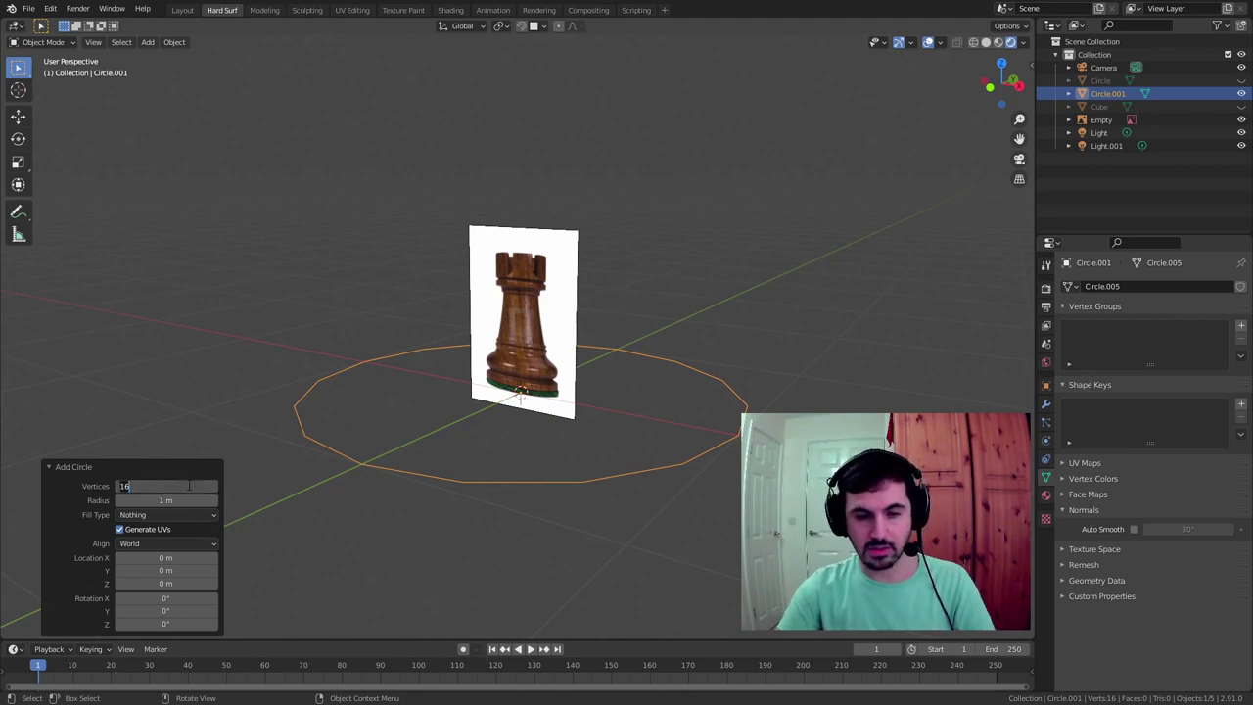
pyautogui.press('Return')
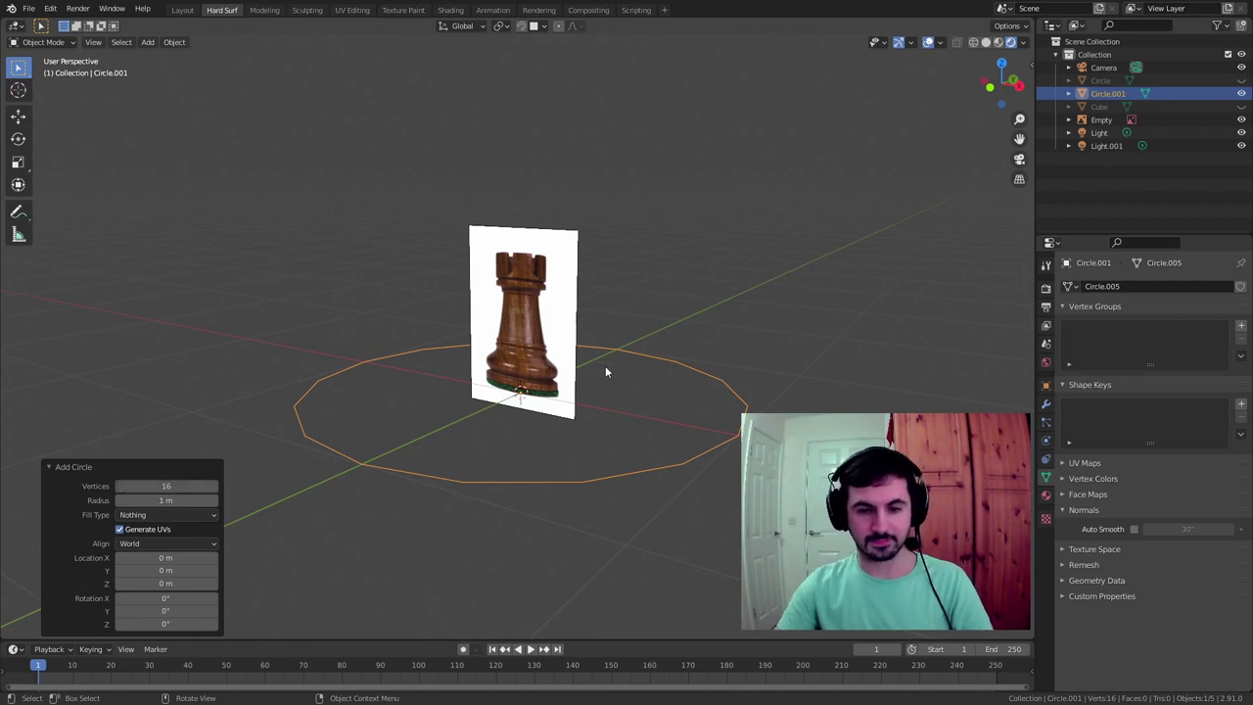
pyautogui.click(592, 279)
pyautogui.click(534, 481)
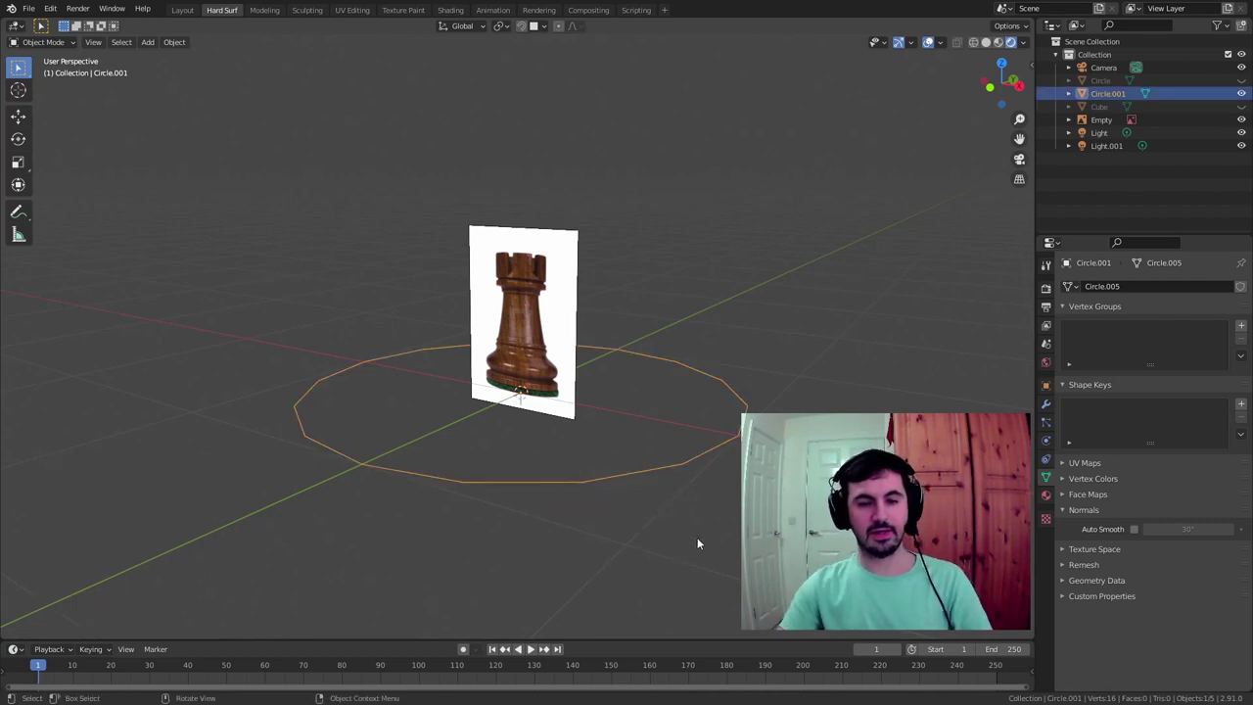
# Shrink the new circle down from its default size
pyautogui.moveTo(697, 537); pyautogui.dragTo(462, 390, button='middle')
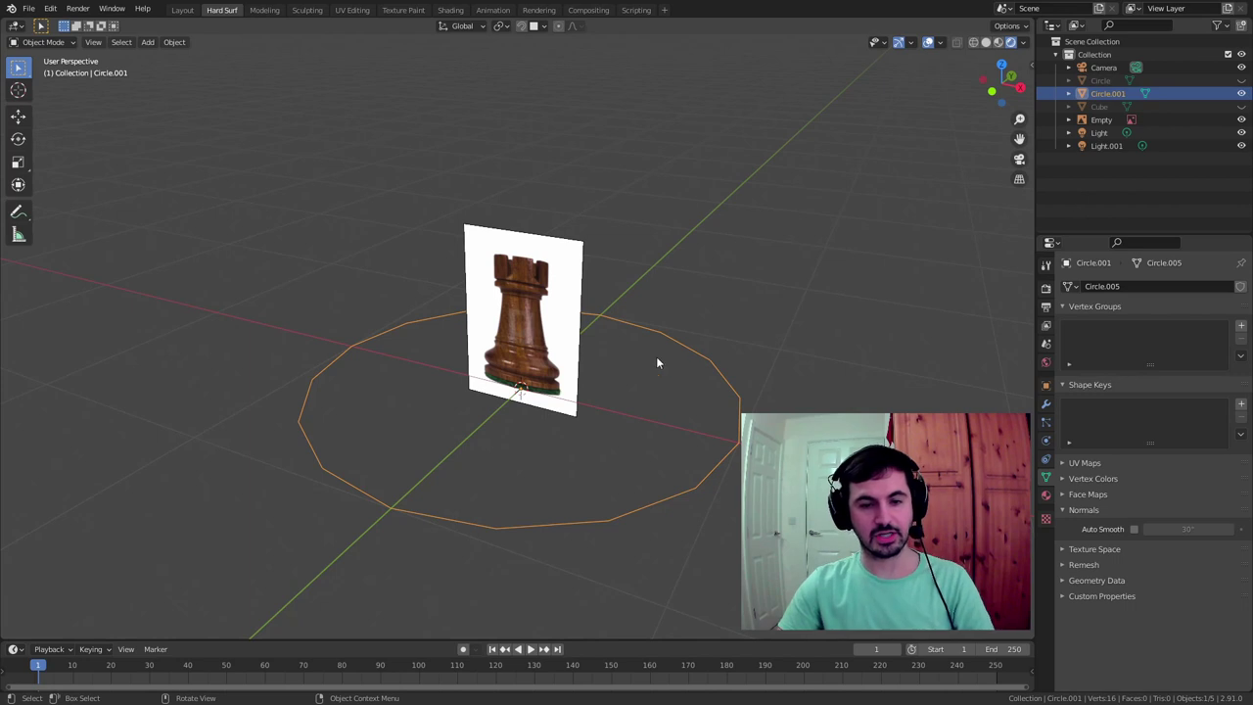
pyautogui.moveTo(657, 363); pyautogui.dragTo(657, 170, button='middle')
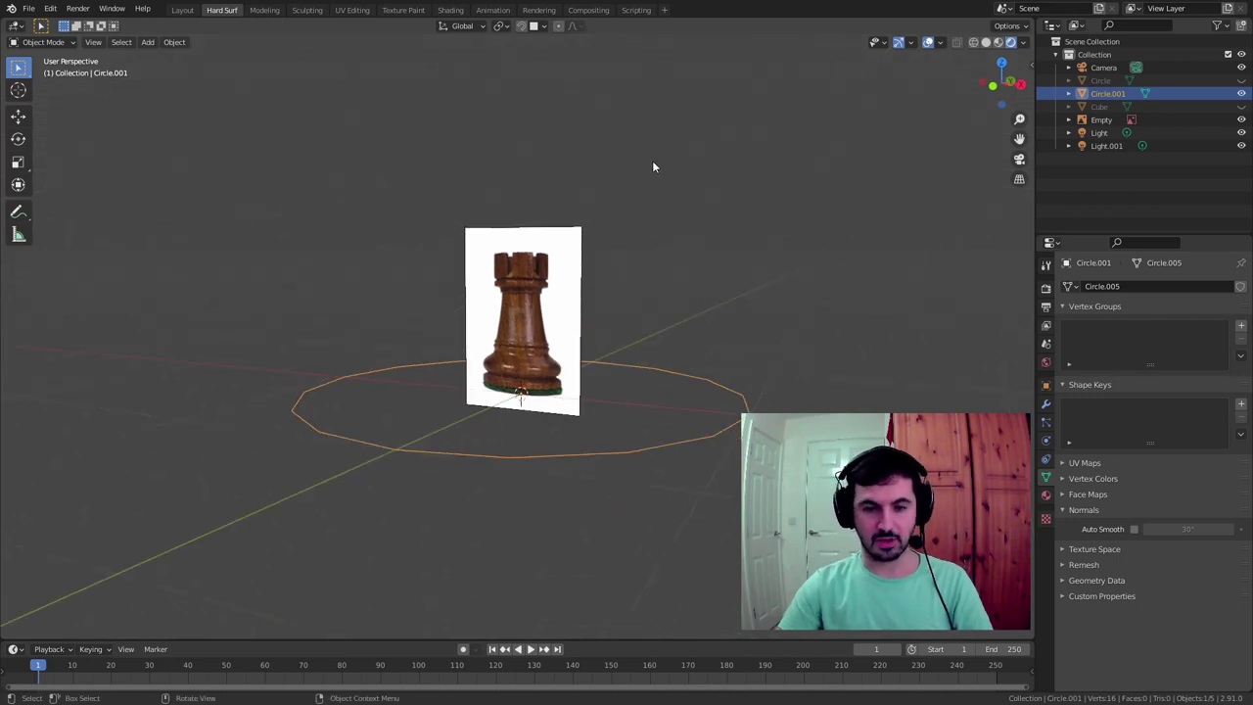
pyautogui.press('s')
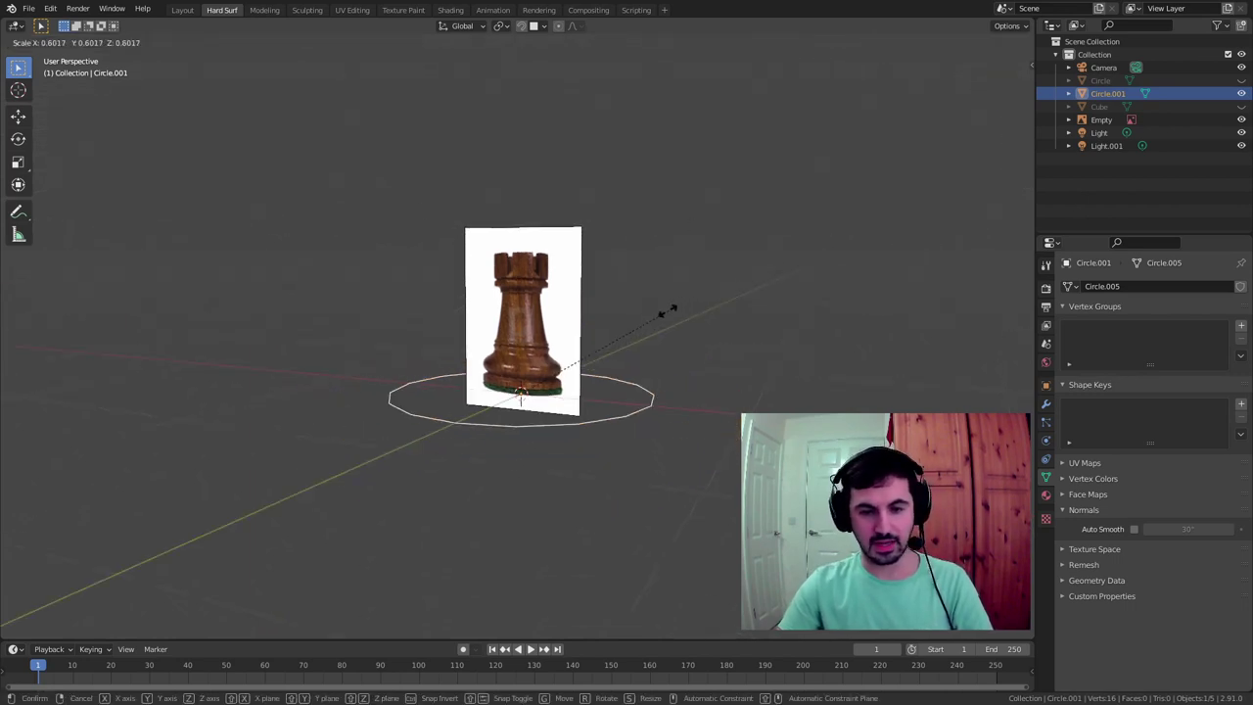
pyautogui.click(592, 326)
pyautogui.click(589, 137)
# In front view, scale Circle.001 to 0.935 to match the rook's base and enter Edit Mode
pyautogui.press('n')
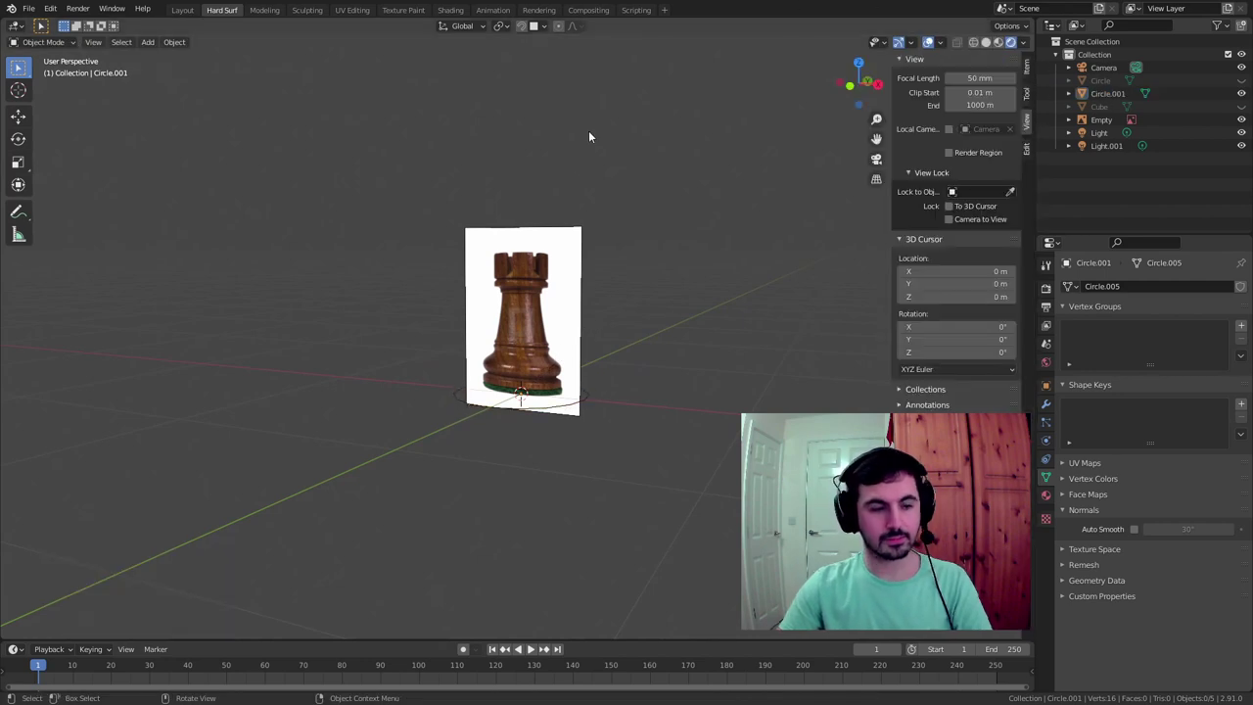
pyautogui.click(574, 410)
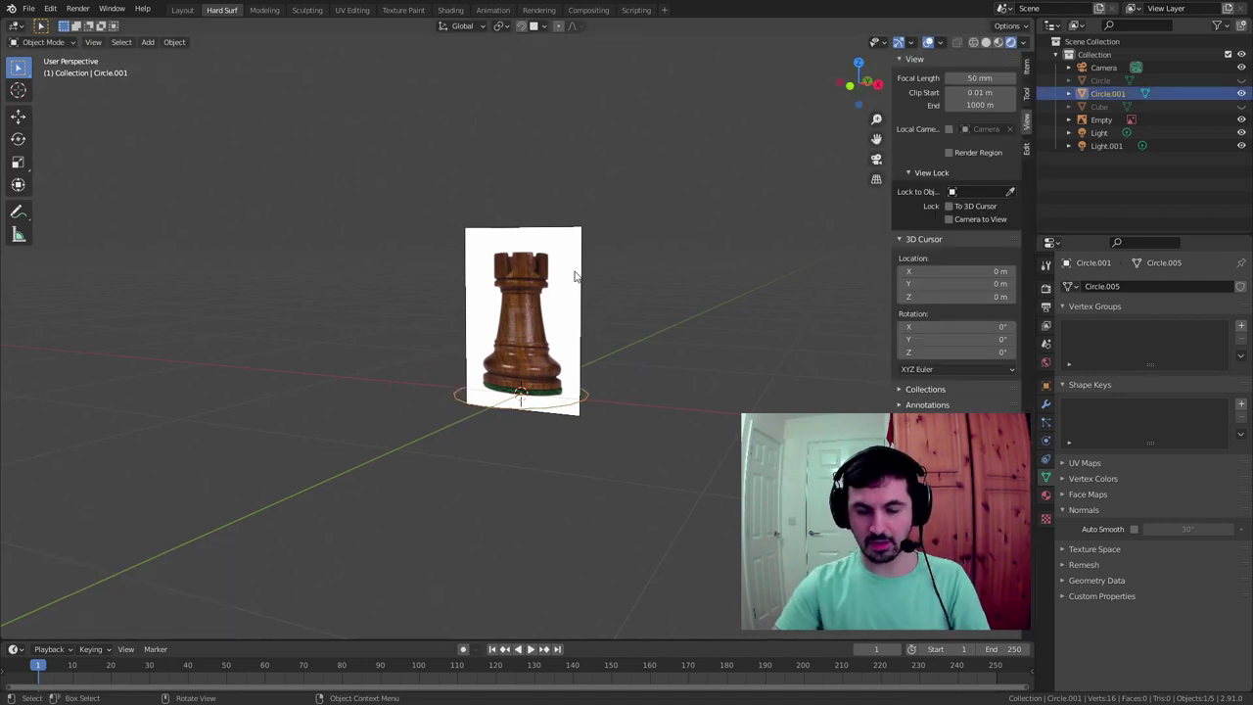
pyautogui.press('KP_1')
pyautogui.scroll(6, 574, 425)
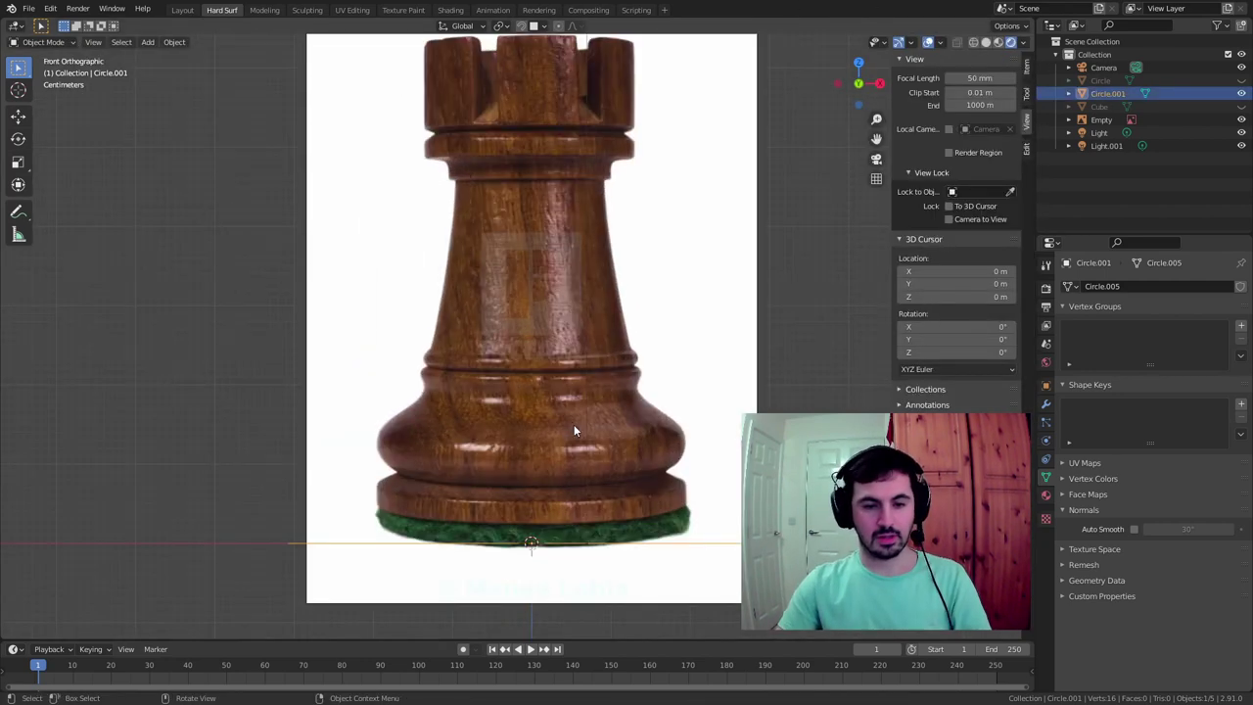
pyautogui.keyDown('shift'); pyautogui.moveTo(573, 430); pyautogui.dragTo(528, 323, button='middle'); pyautogui.keyUp('shift')
pyautogui.press('s')
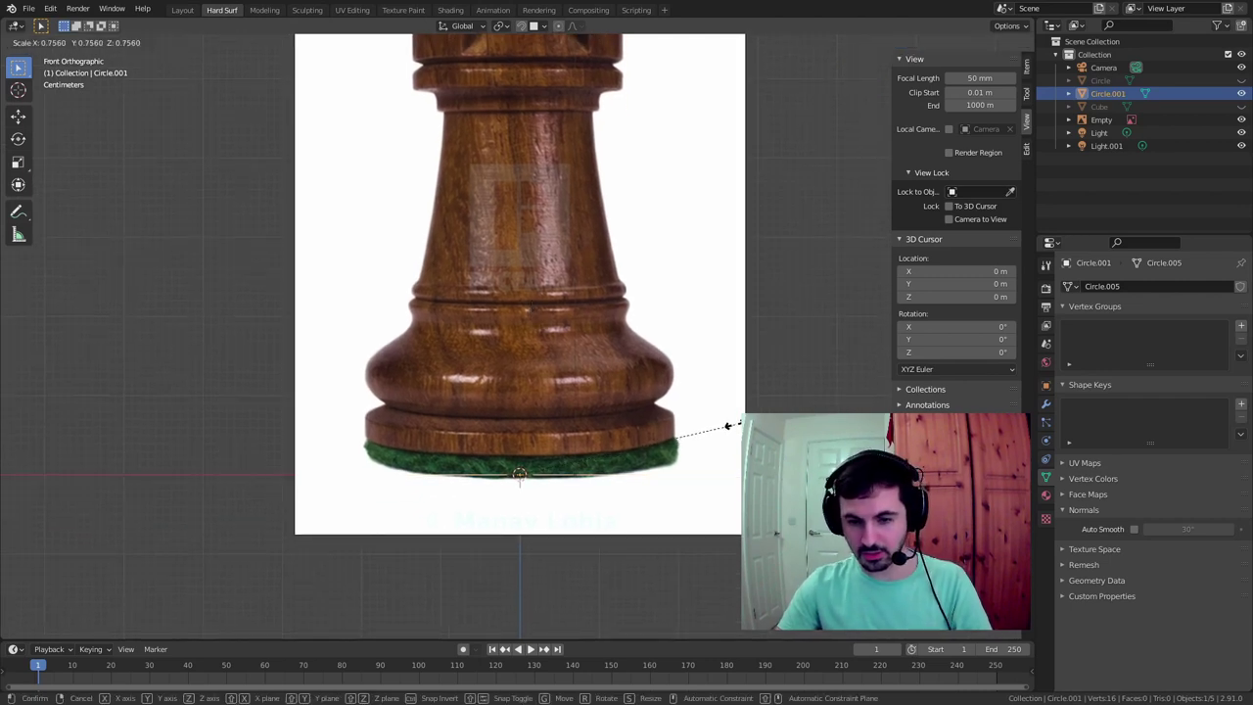
pyautogui.click(726, 466)
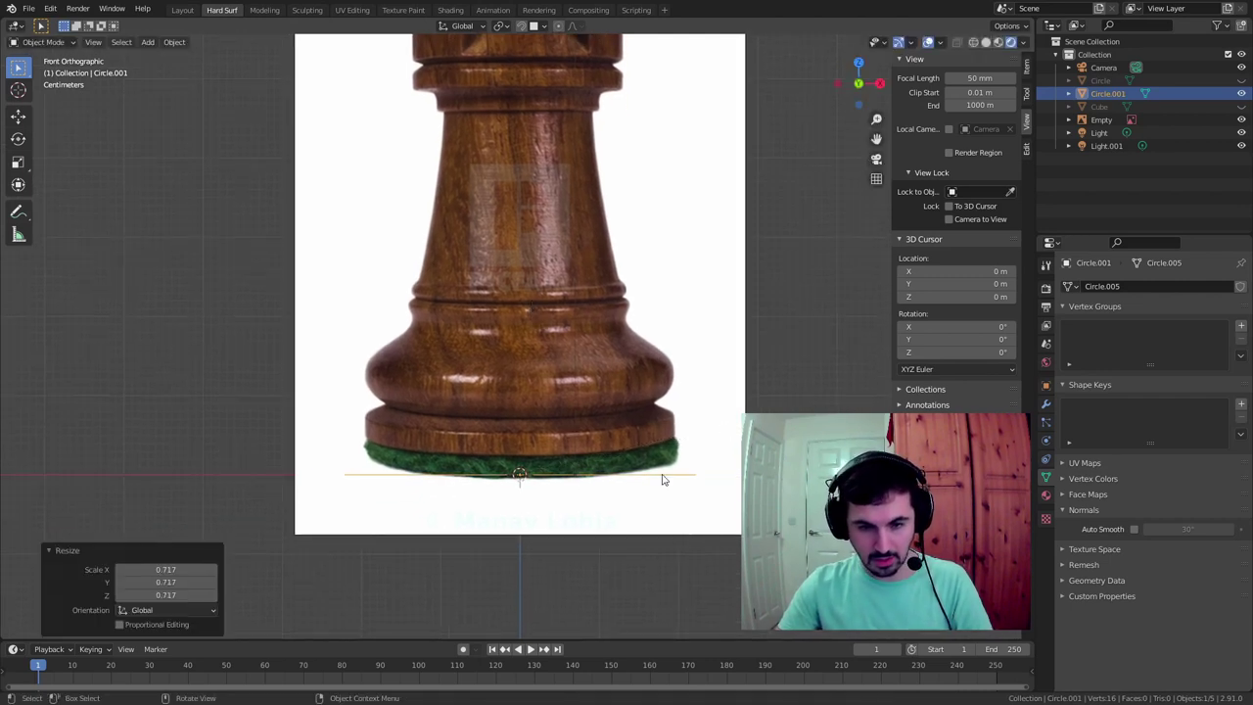
pyautogui.keyDown('shift'); pyautogui.moveTo(589, 448); pyautogui.dragTo(569, 359, button='middle'); pyautogui.keyUp('shift')
pyautogui.press('s')
pyautogui.click(705, 375)
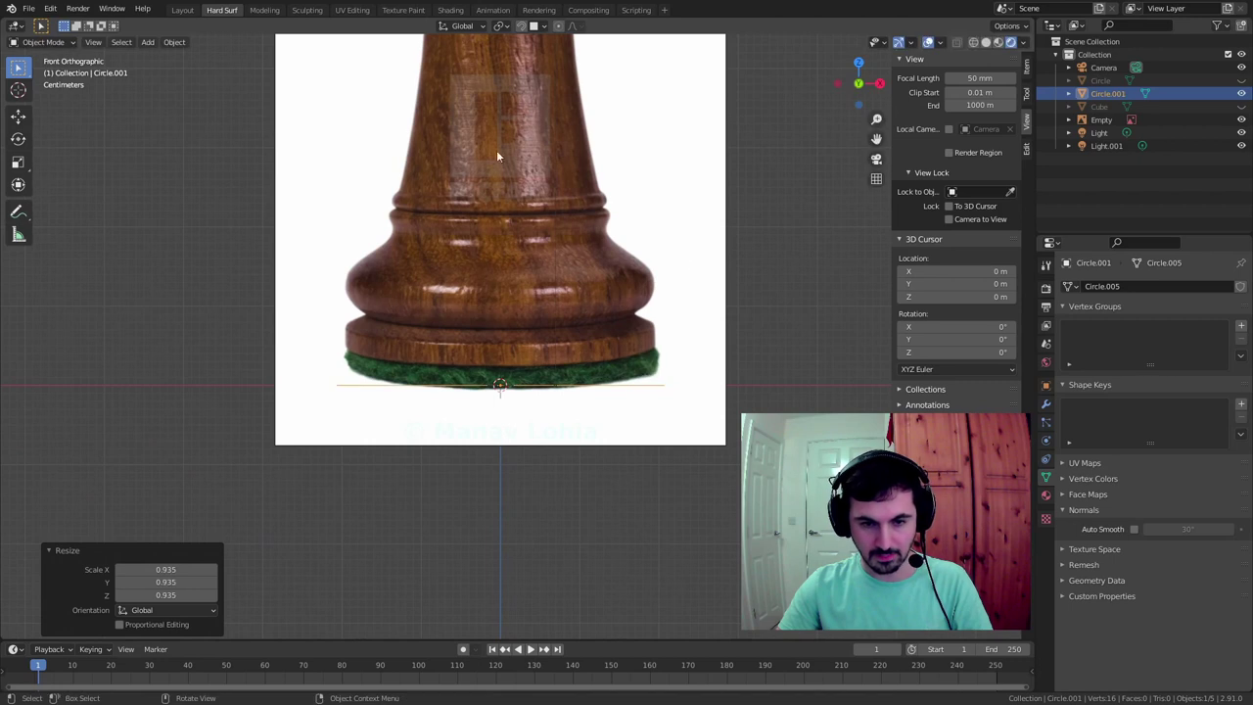
pyautogui.press('Tab')
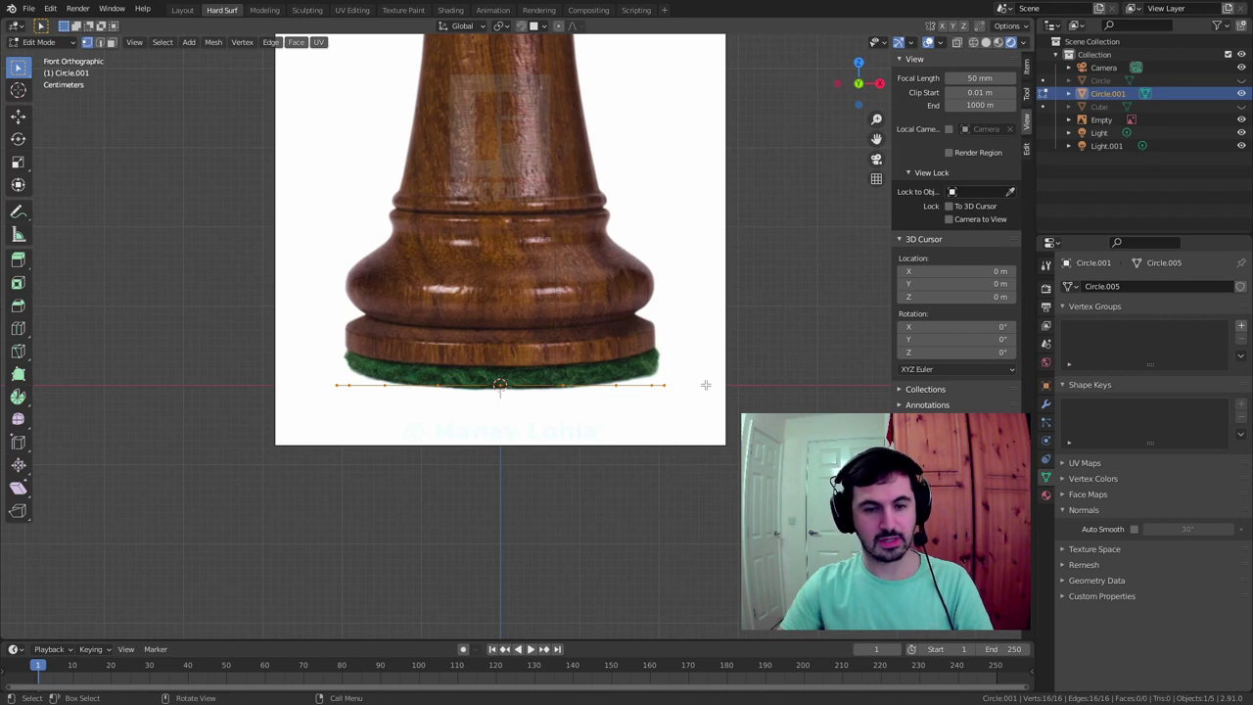
# Extrude the circle's ring straight up 0.065073 m to the felt band's height
pyautogui.press('e')
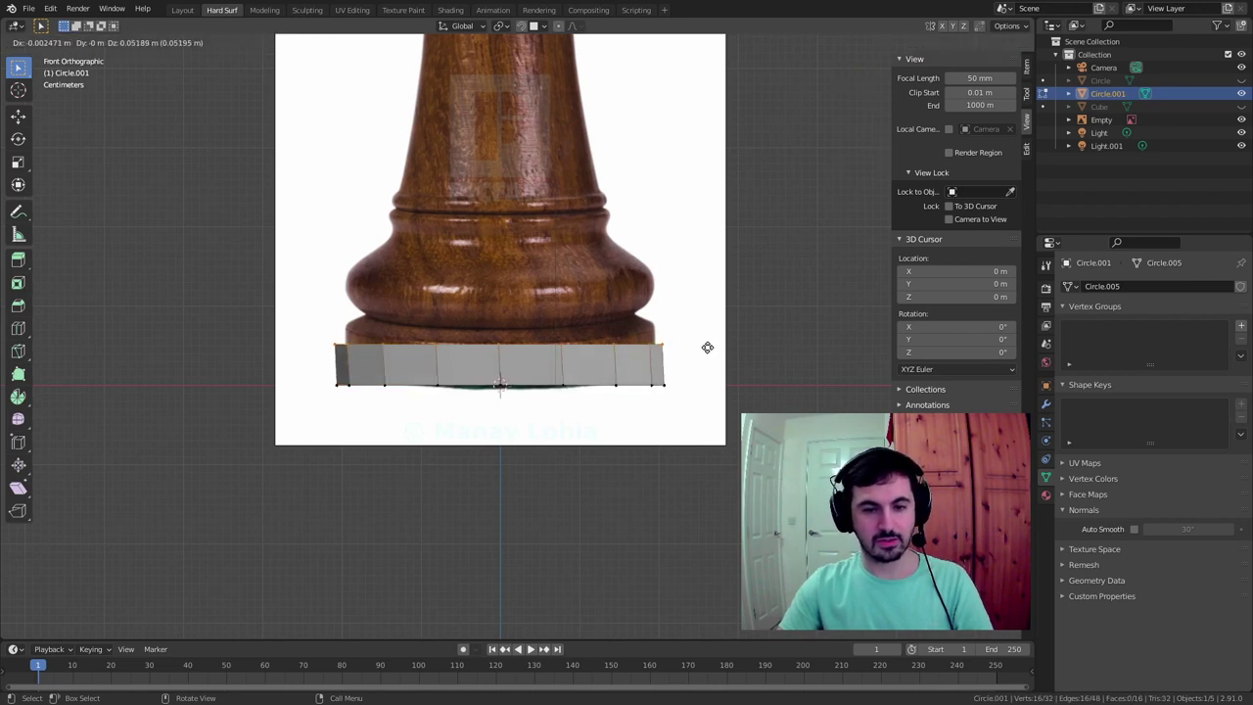
pyautogui.press('z')
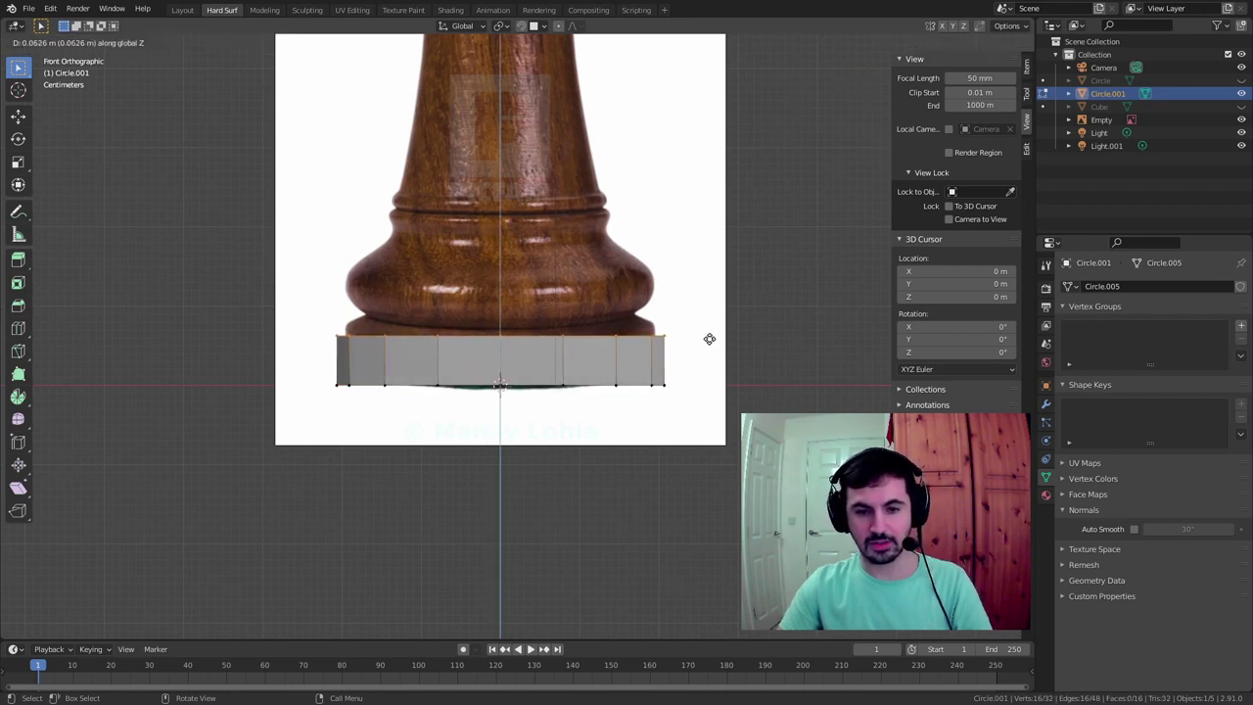
pyautogui.click(709, 339)
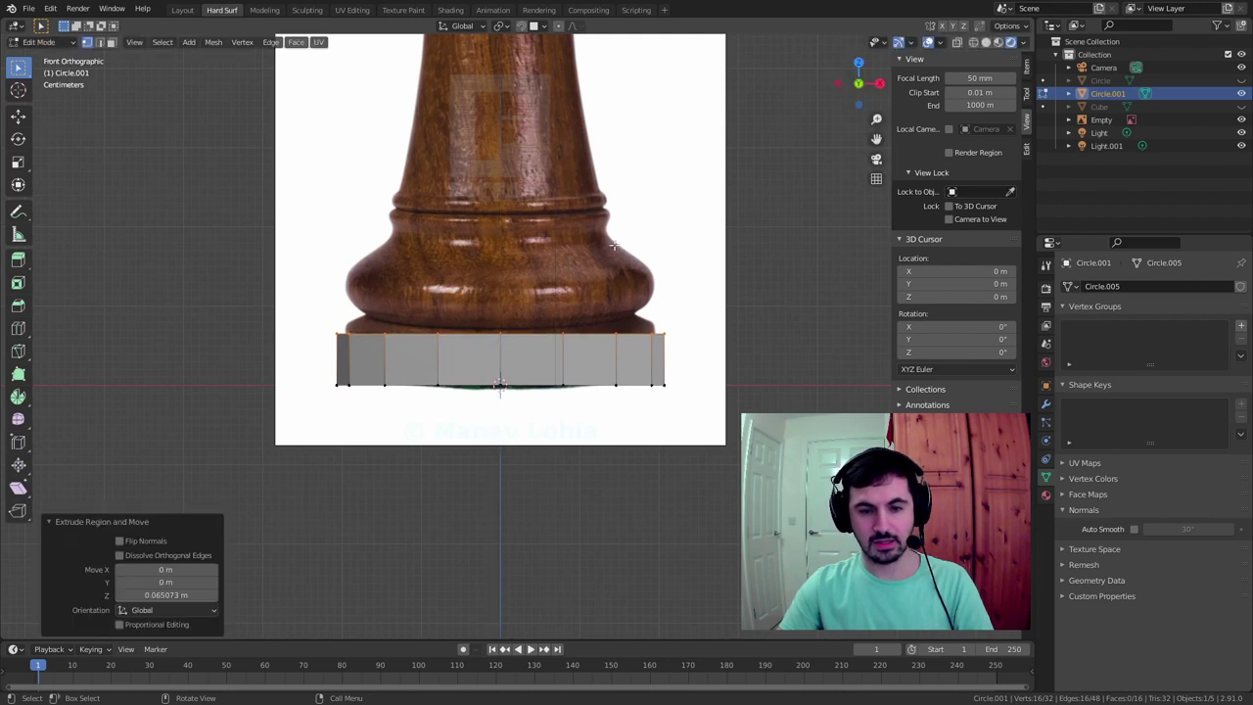
pyautogui.moveTo(580, 313); pyautogui.dragTo(550, 313, button='middle')
pyautogui.press('KP_1')
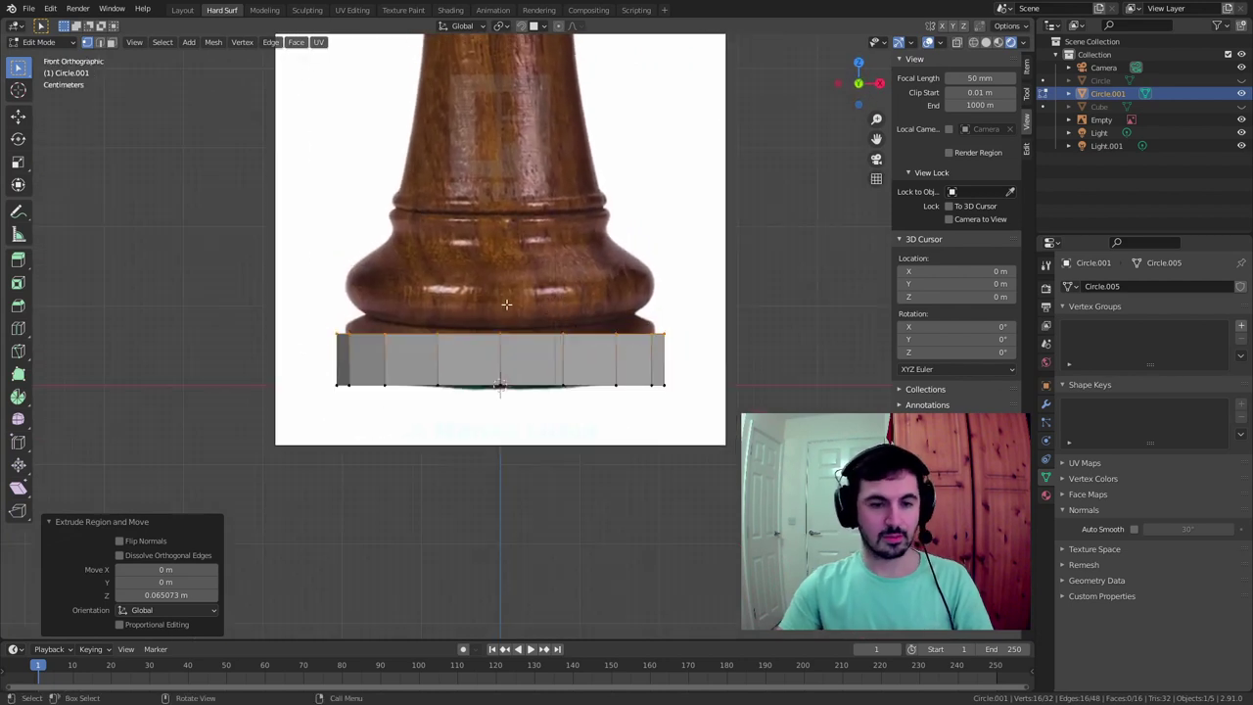
# Box-select the band's top edge vertices in front view
pyautogui.click(193, 324)
pyautogui.moveTo(272, 312); pyautogui.dragTo(713, 357)
pyautogui.hotkey('alt', 'a')
pyautogui.hotkey('alt', 'z')
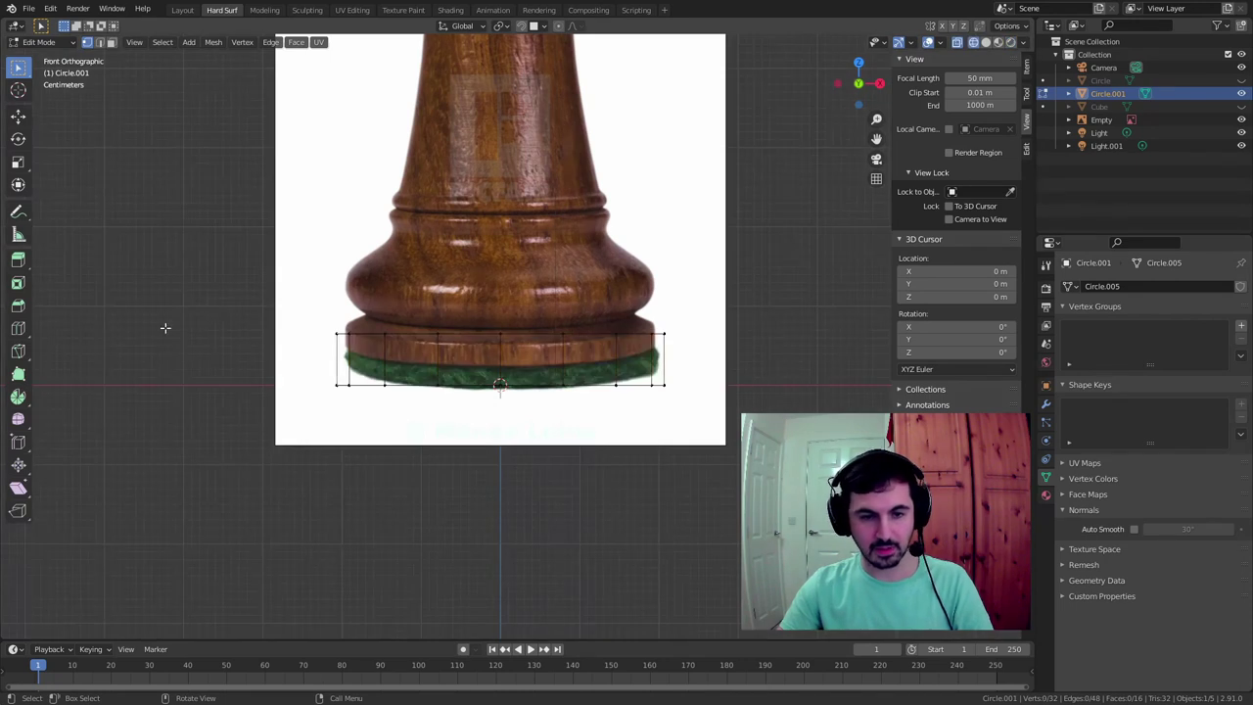
pyautogui.moveTo(177, 309); pyautogui.dragTo(752, 365)
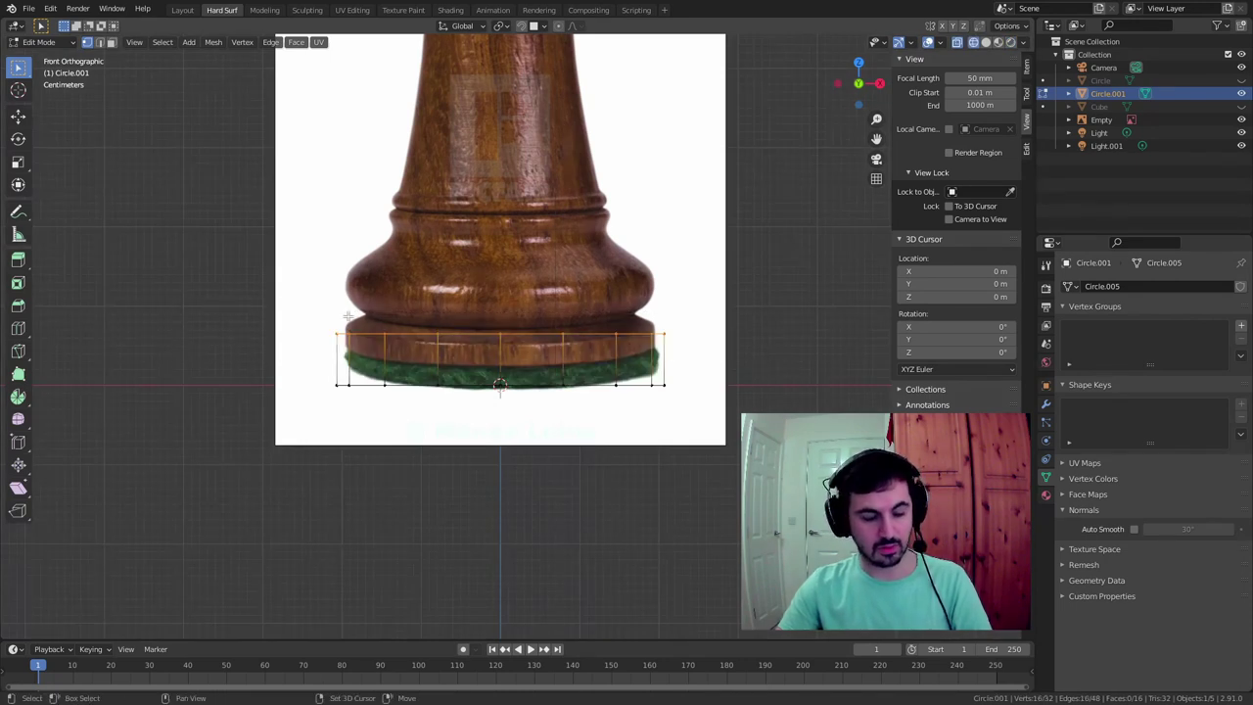
# Turn X-ray on so the band shows through over the reference photo
pyautogui.hotkey('alt', 'z')
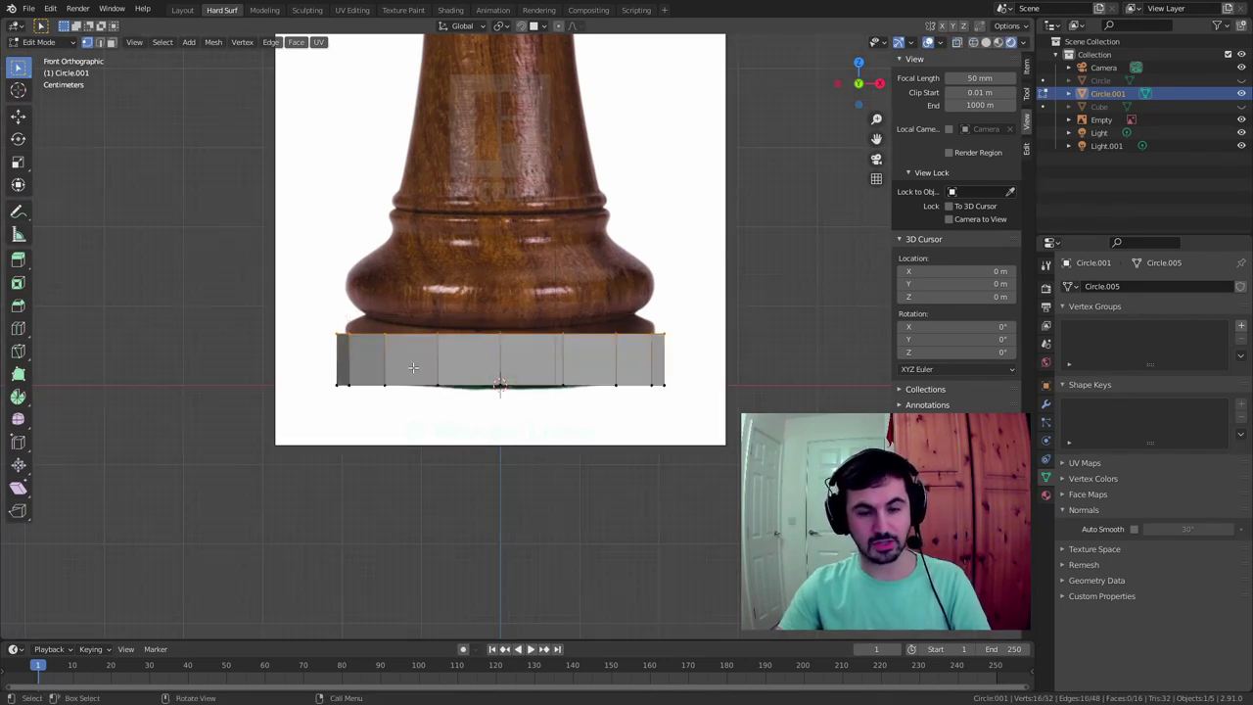
pyautogui.hotkey('alt', 'z')
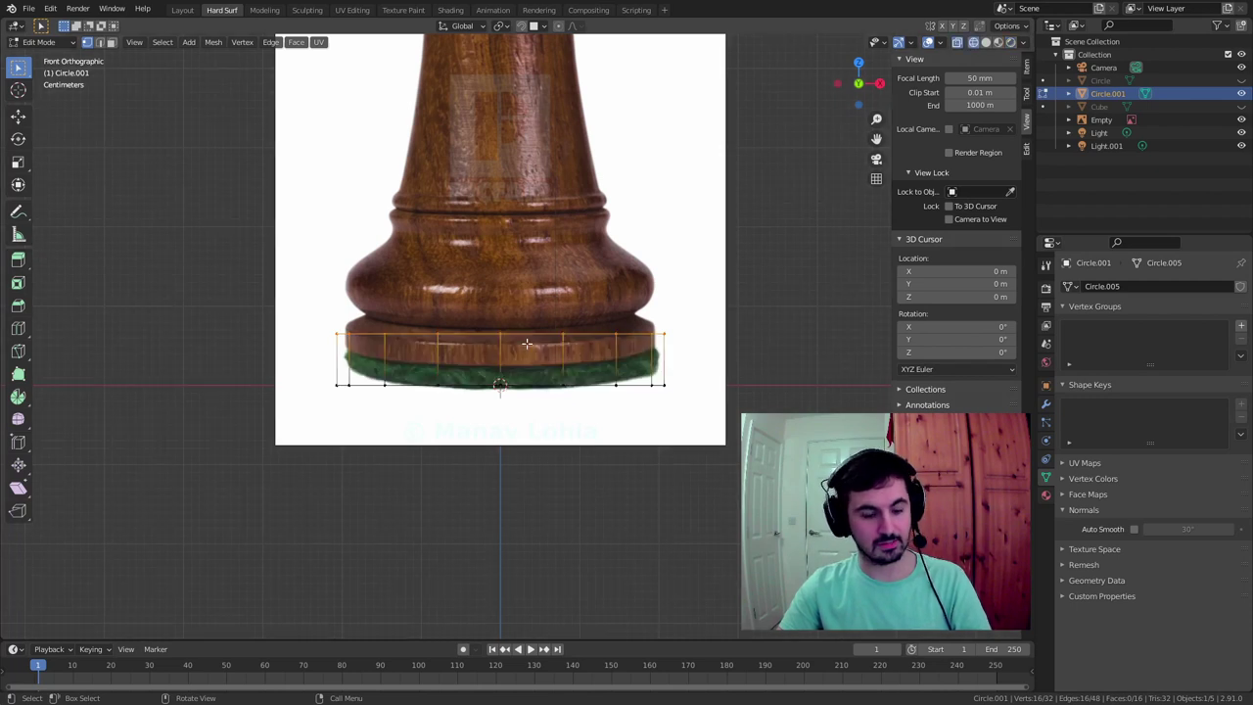
pyautogui.hotkey('alt', 'z')
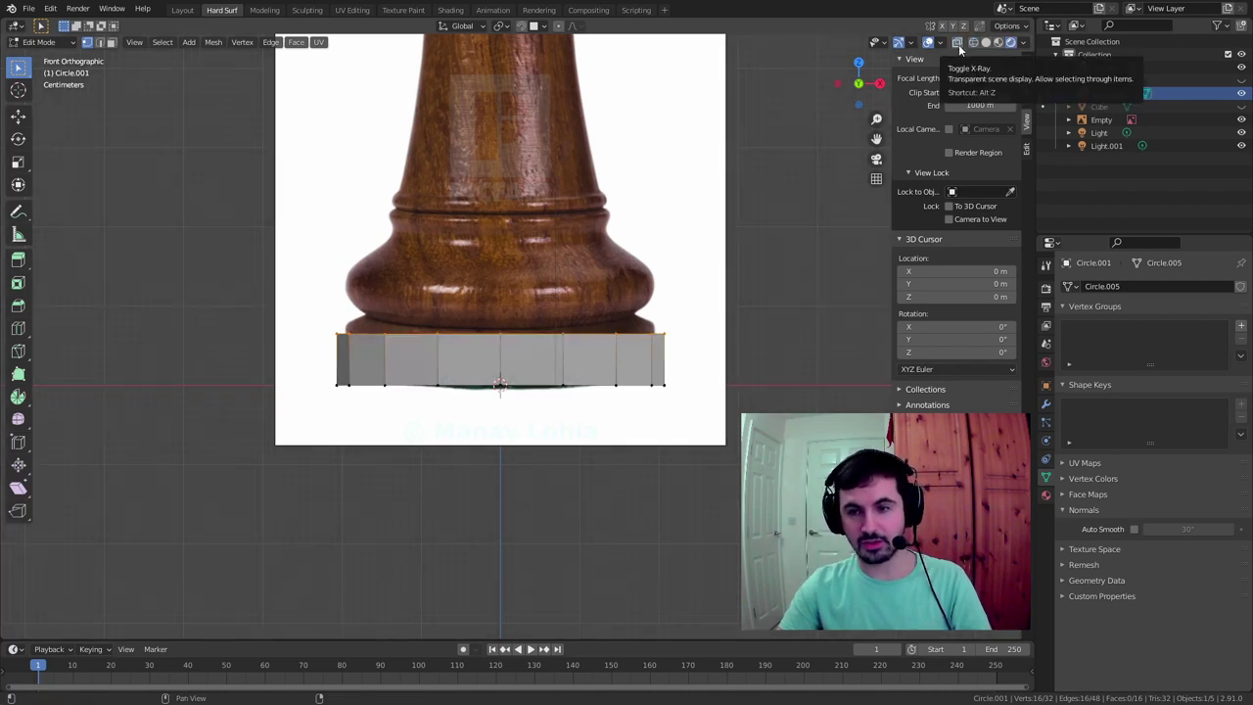
pyautogui.click(958, 45)
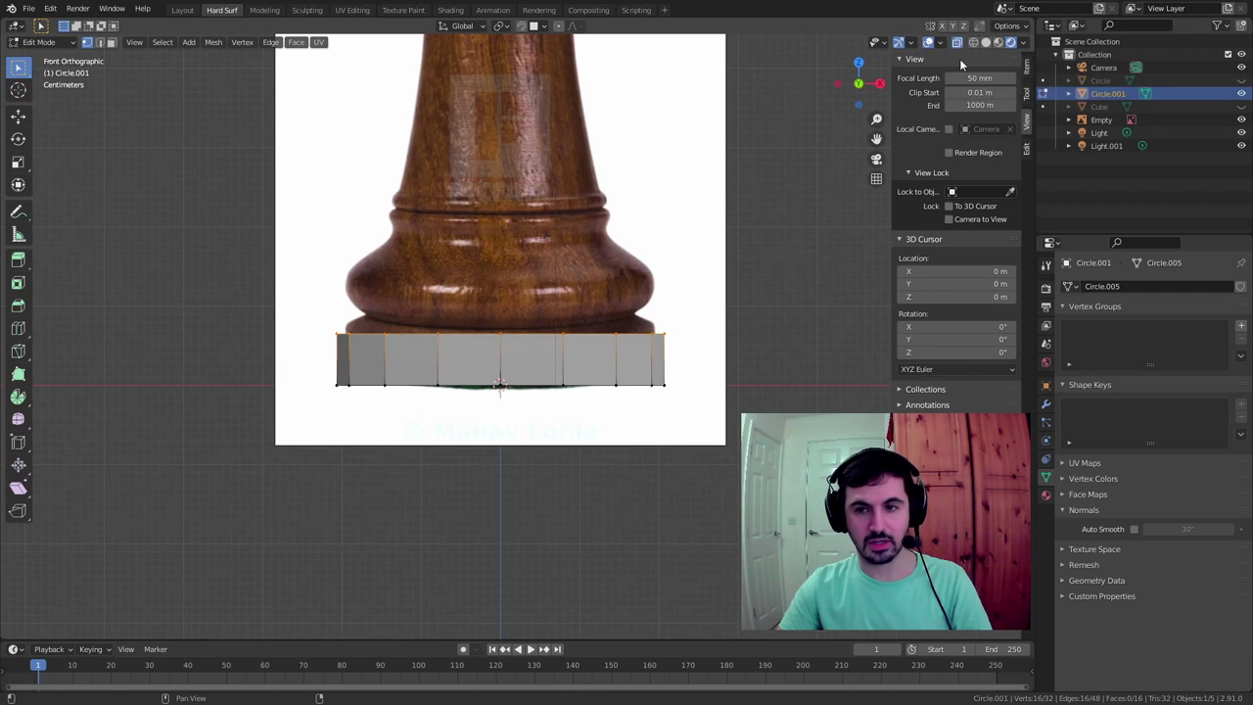
pyautogui.moveTo(627, 245); pyautogui.dragTo(745, 196, button='middle')
pyautogui.hotkey('alt', 'z')
pyautogui.hotkey('alt', 'z')
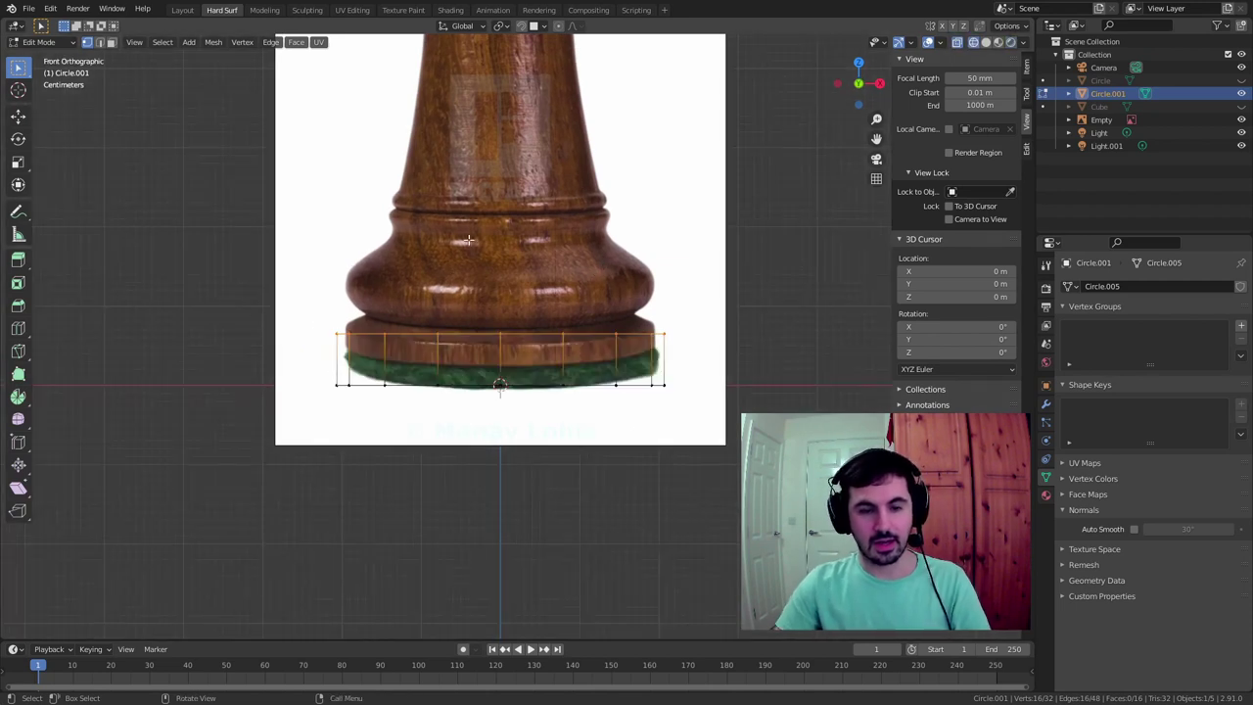
# Box-select the band's top vertex ring and start moving it upward
pyautogui.moveTo(157, 287); pyautogui.dragTo(798, 358)
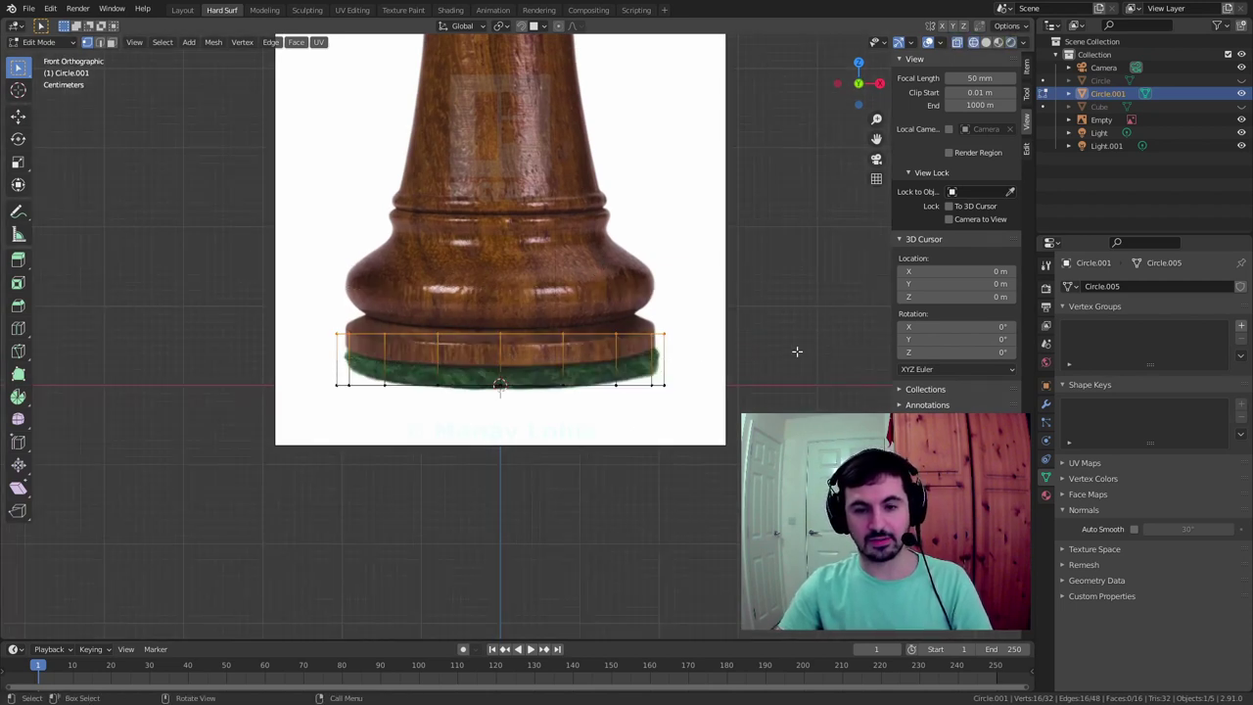
pyautogui.hotkey('alt', 'a')
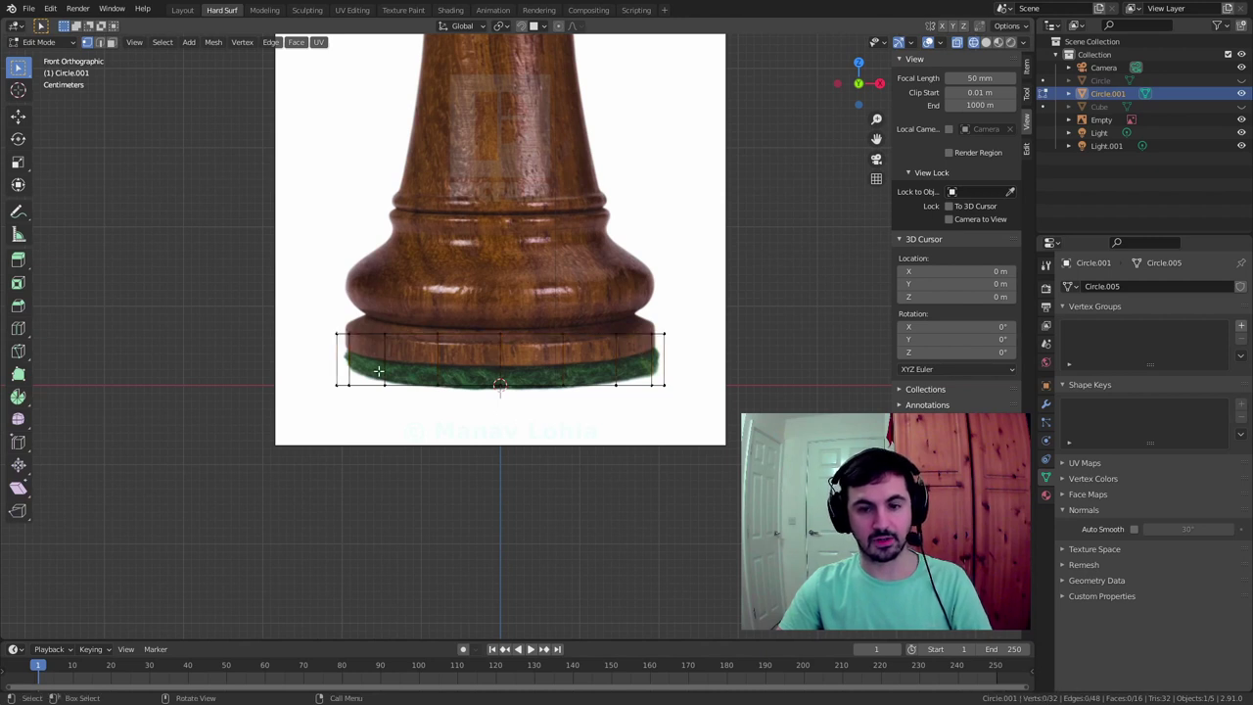
pyautogui.moveTo(198, 309); pyautogui.dragTo(805, 362)
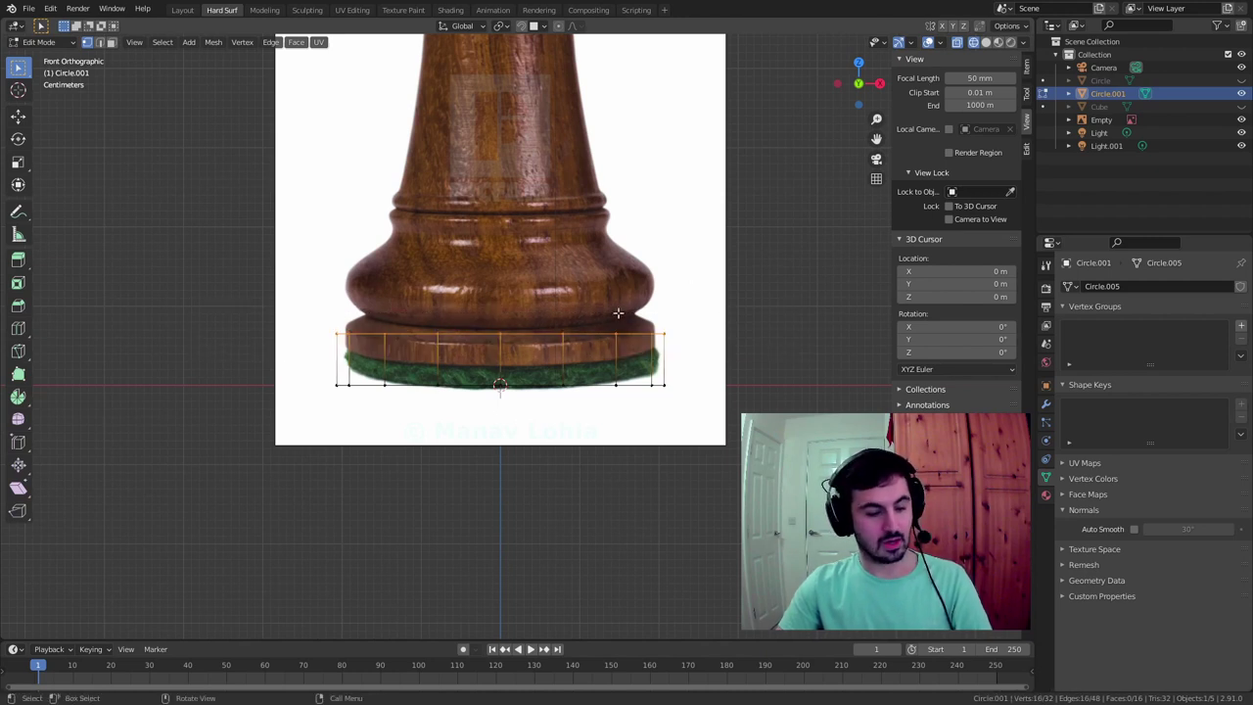
pyautogui.press('g')
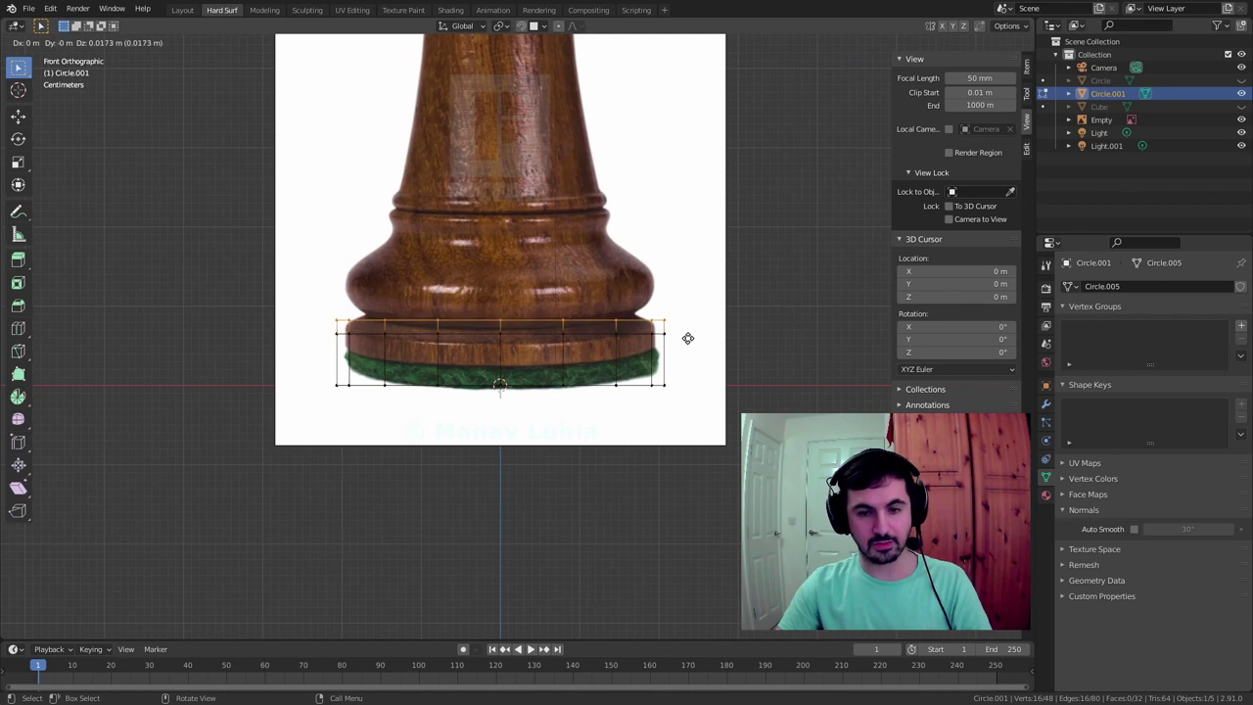
# Add a short step scaled to 0.837, then a raised ring widened to 1.134
pyautogui.click(687, 339)
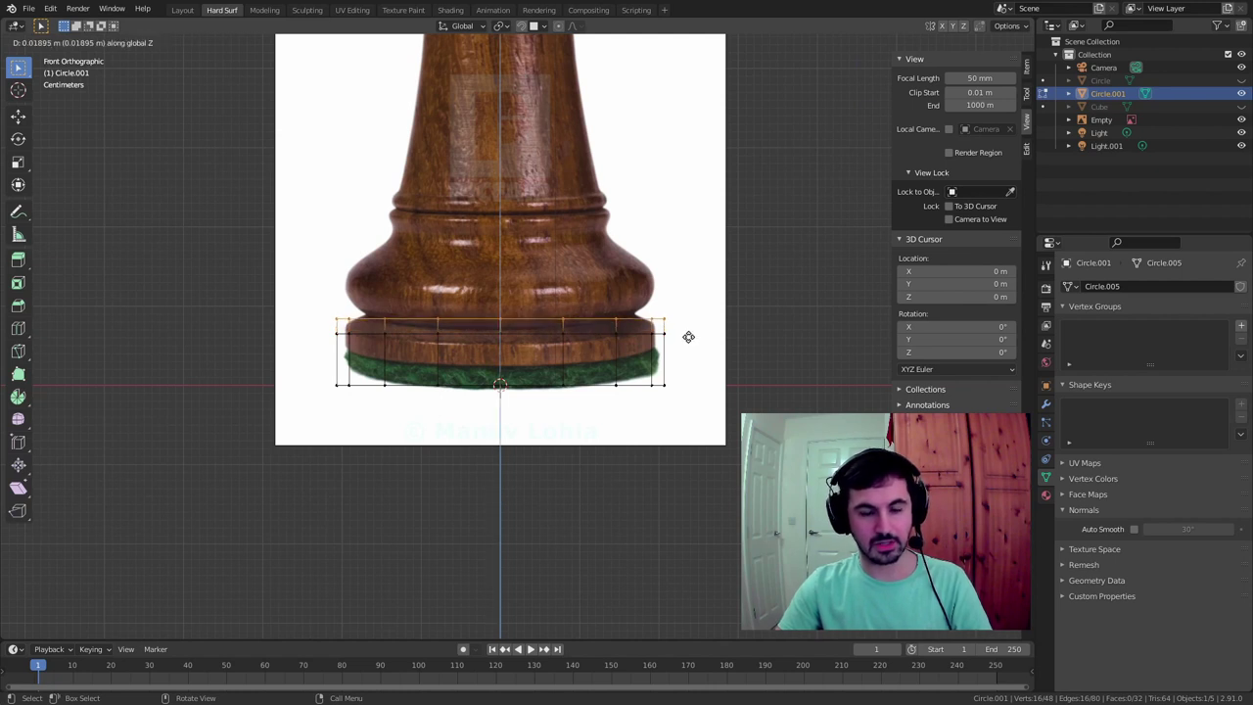
pyautogui.press('s')
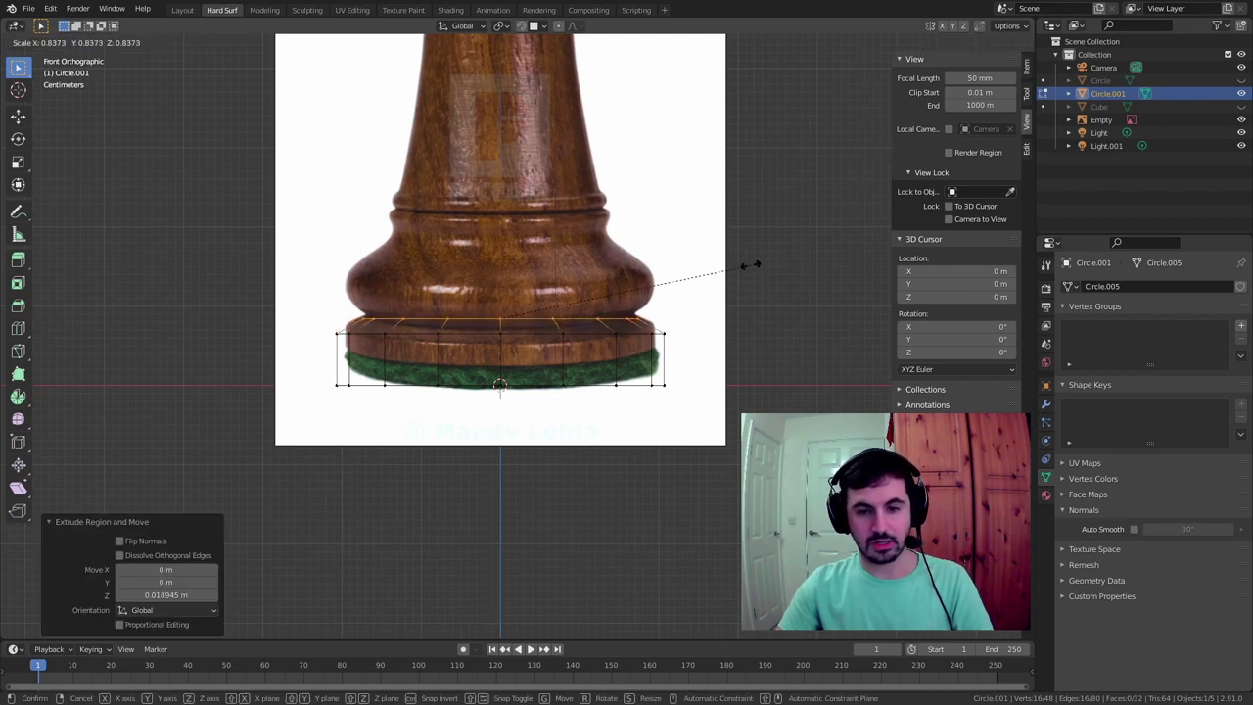
pyautogui.click(352, 211)
pyautogui.press('e')
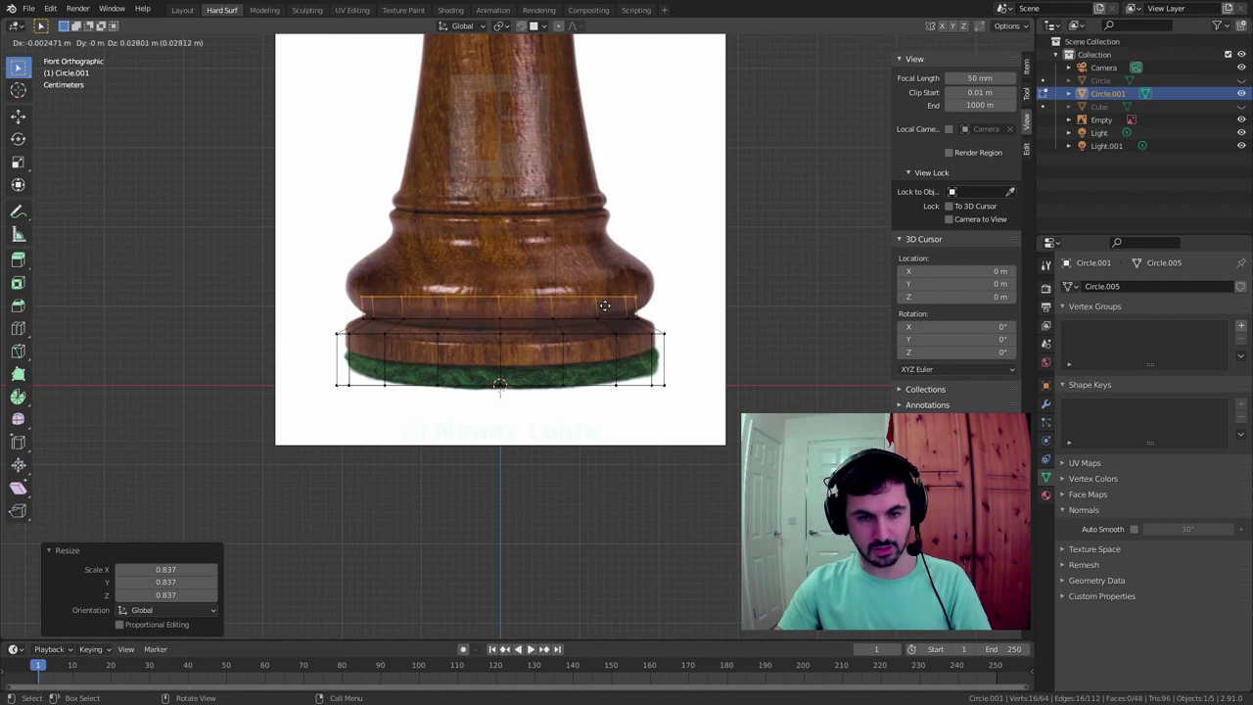
pyautogui.rightClick(656, 335)
pyautogui.press('g')
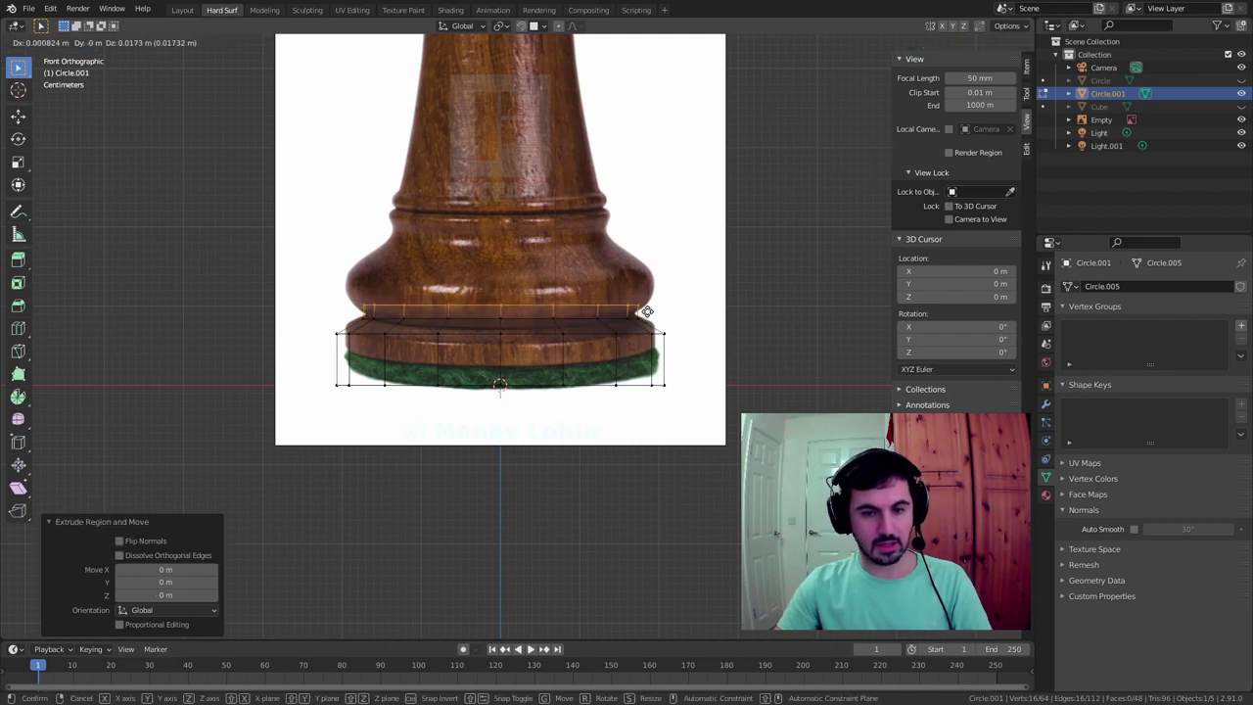
pyautogui.press('z')
pyautogui.click(645, 292)
pyautogui.press('s')
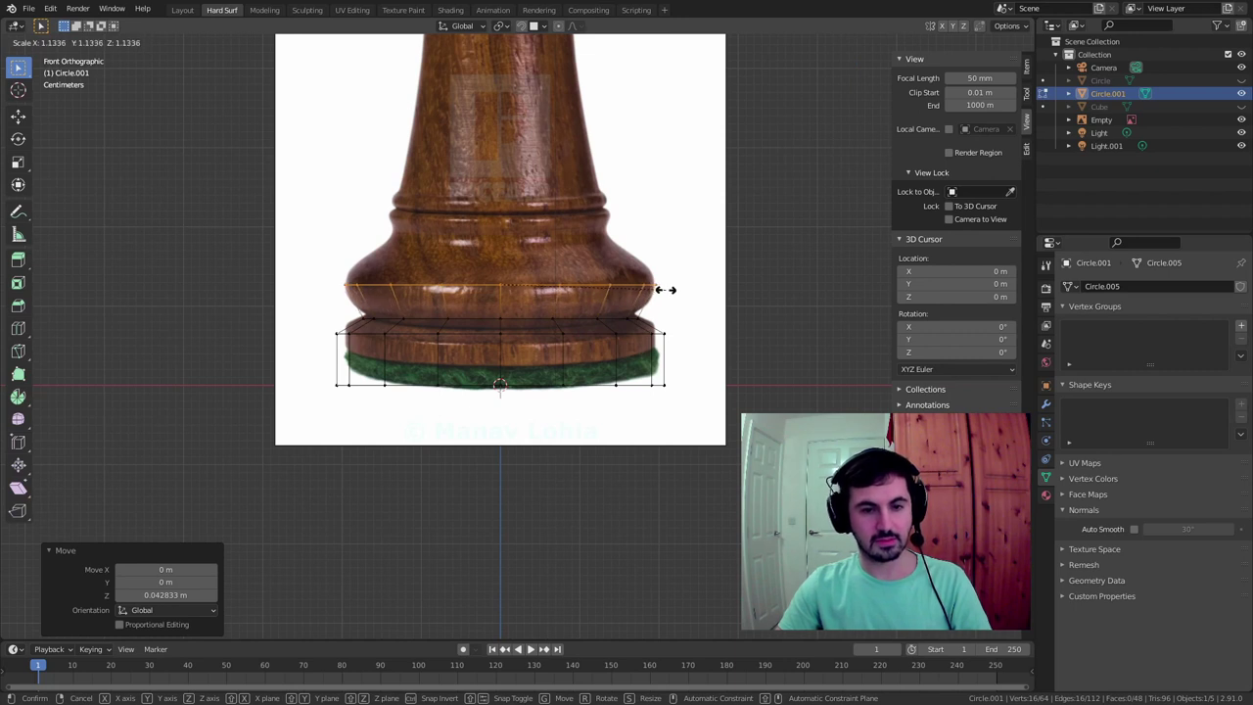
pyautogui.click(666, 290)
# Raise further rings up the flared foot, narrowing the top one to 0.941
pyautogui.press('g')
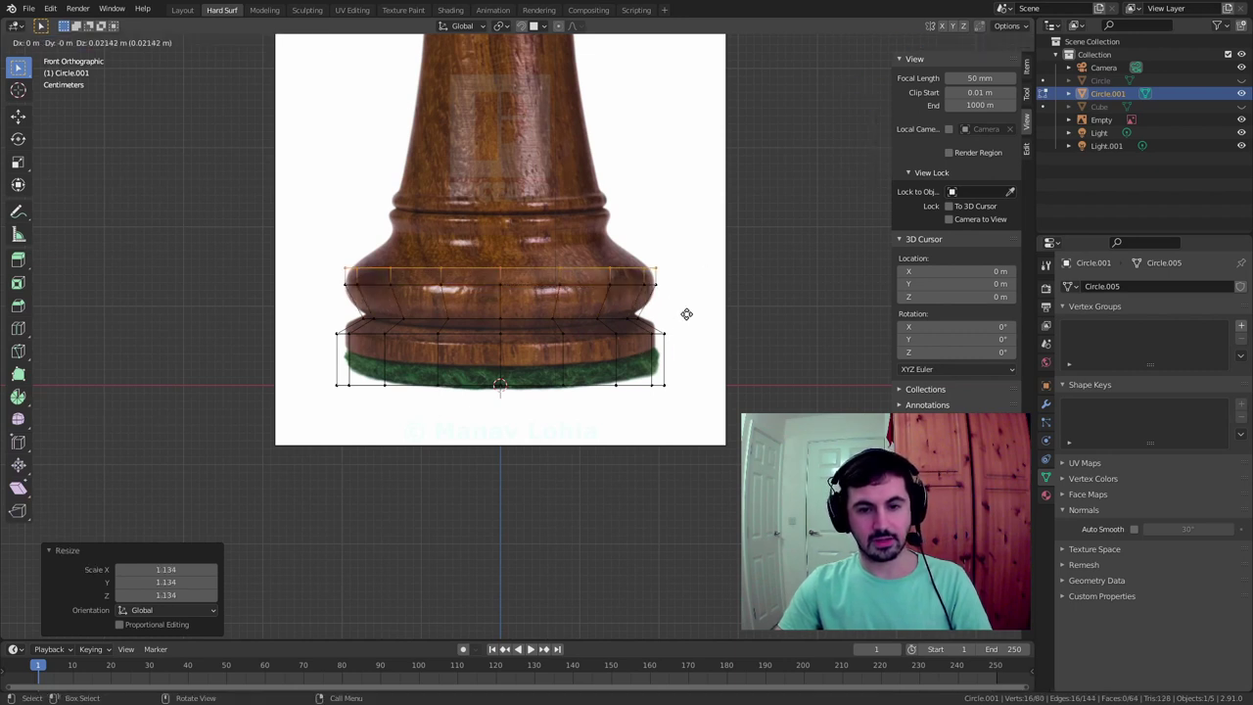
pyautogui.press('z')
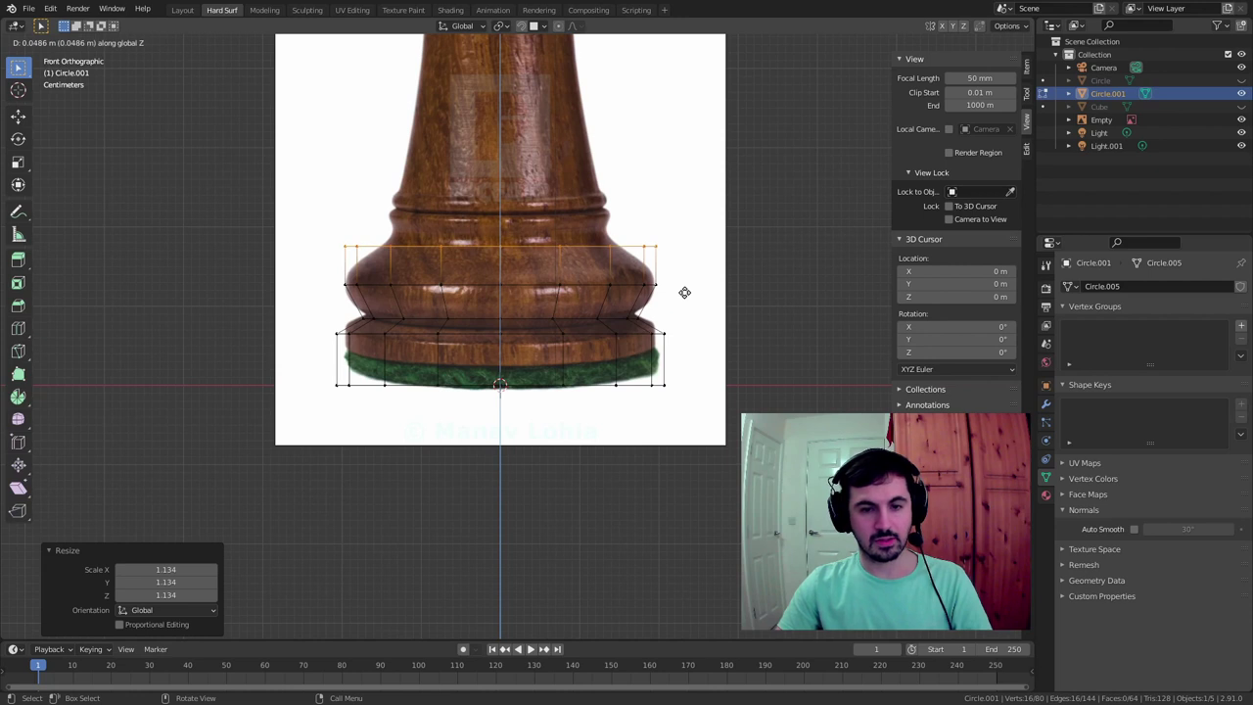
pyautogui.click(684, 290)
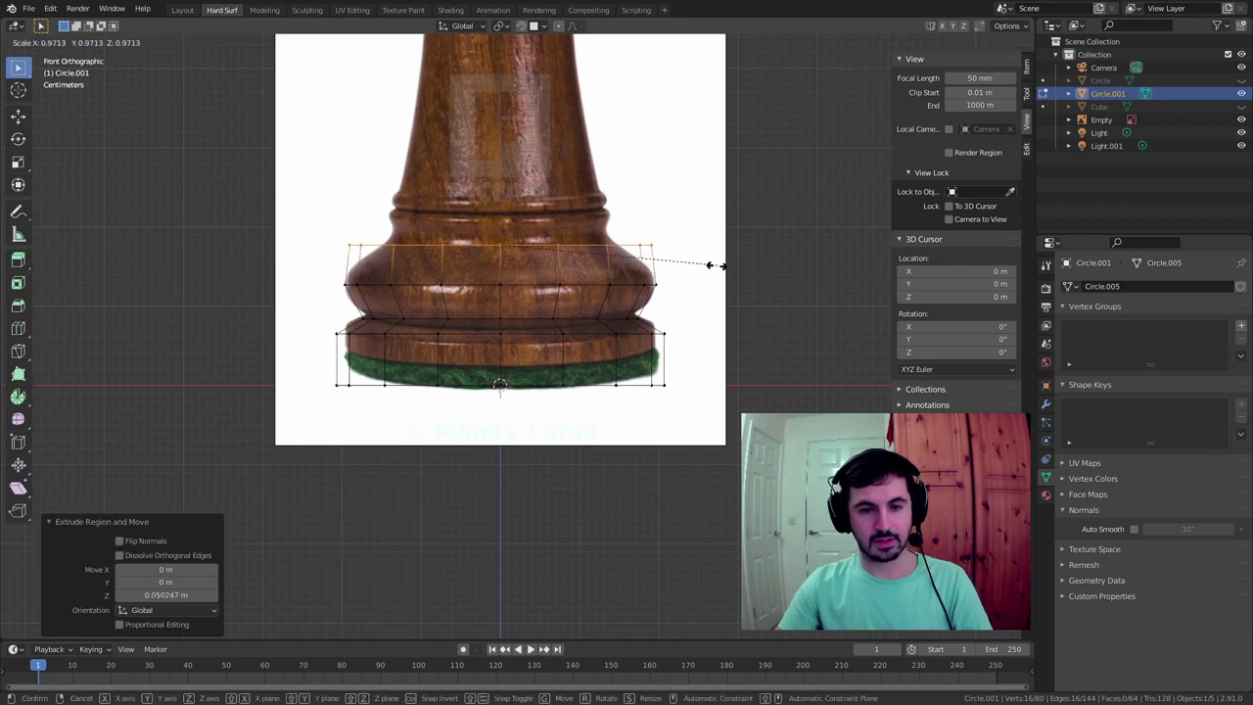
pyautogui.click(668, 263)
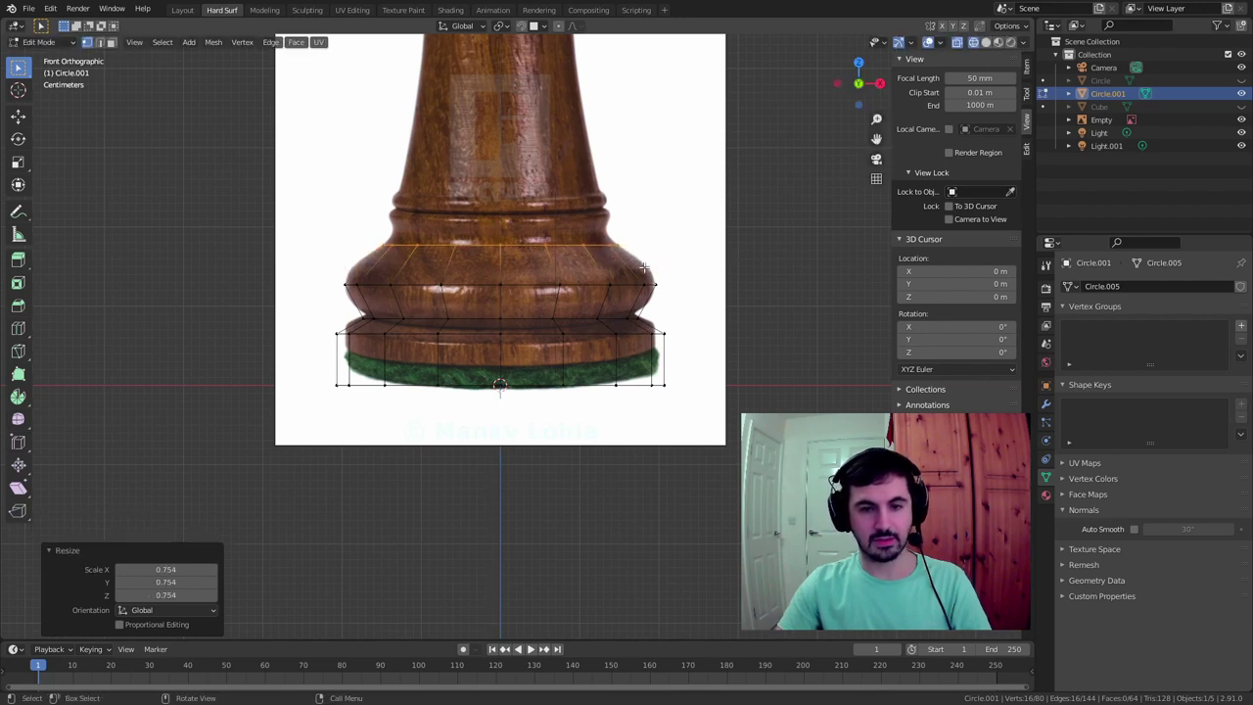
pyautogui.press('e')
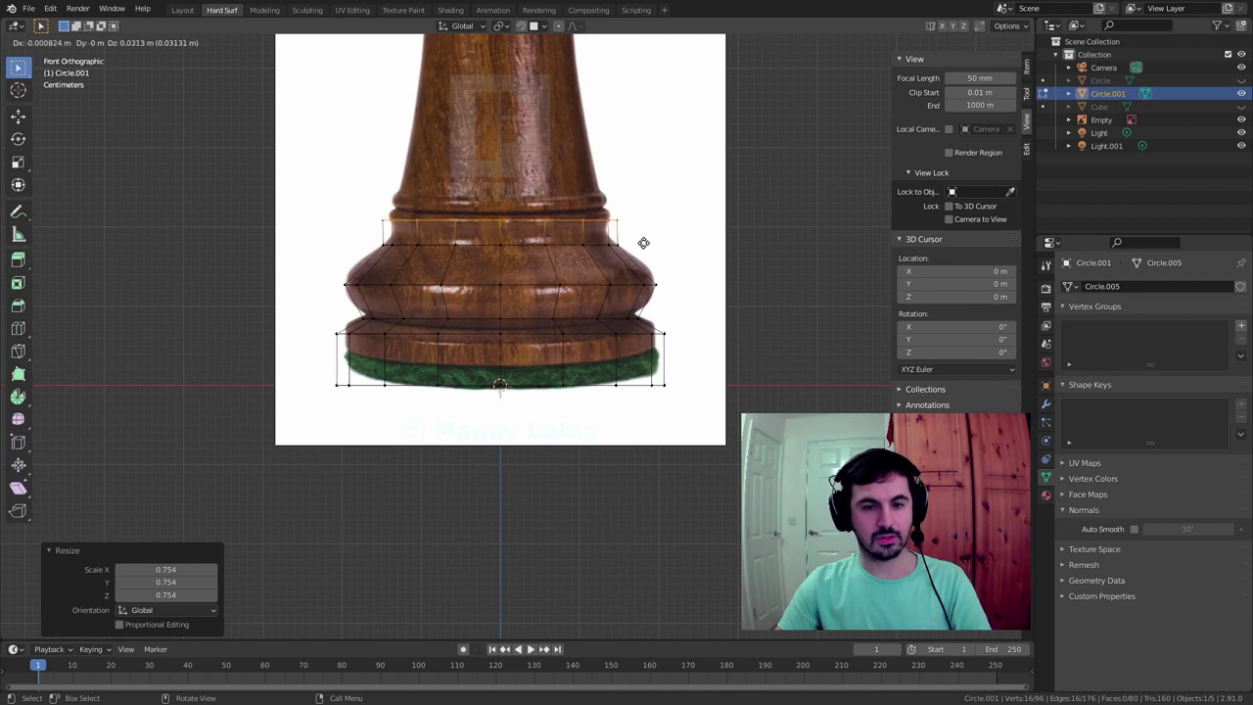
pyautogui.press('z')
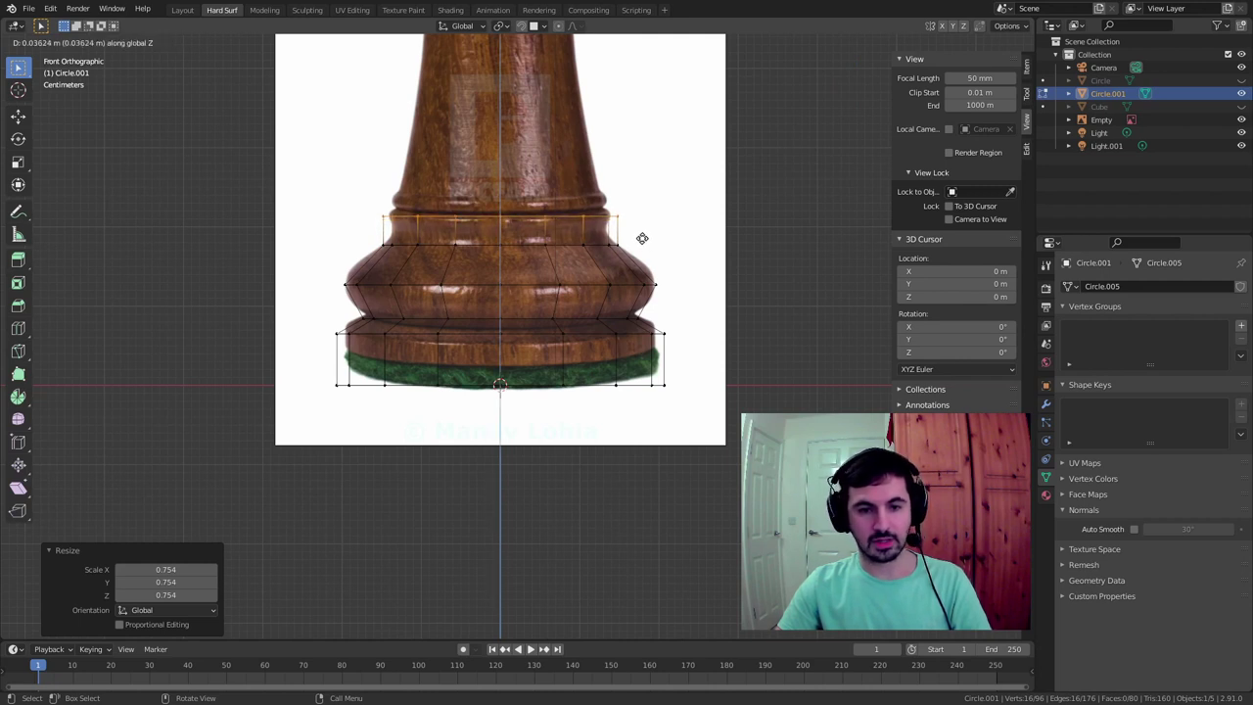
pyautogui.click(642, 238)
pyautogui.press('s')
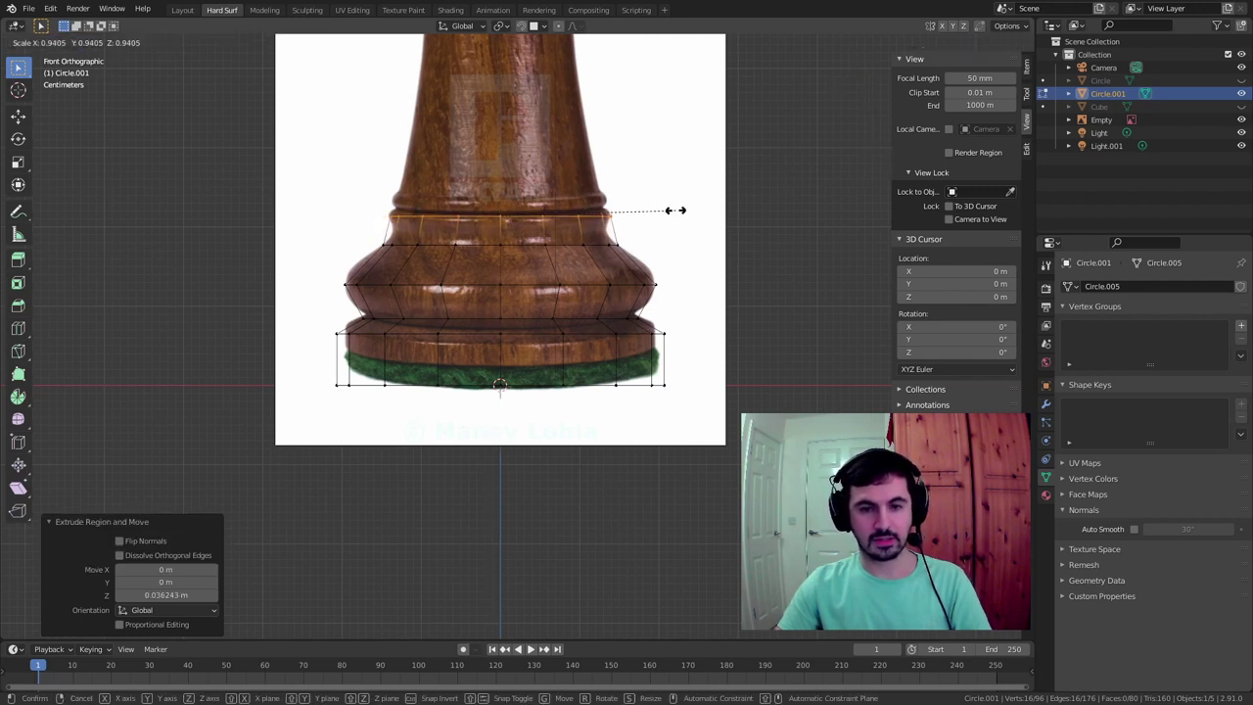
pyautogui.click(675, 210)
# Add two rings over the ridges, scaled to 0.906 and then 1.085
pyautogui.scroll(3, 508, 153)
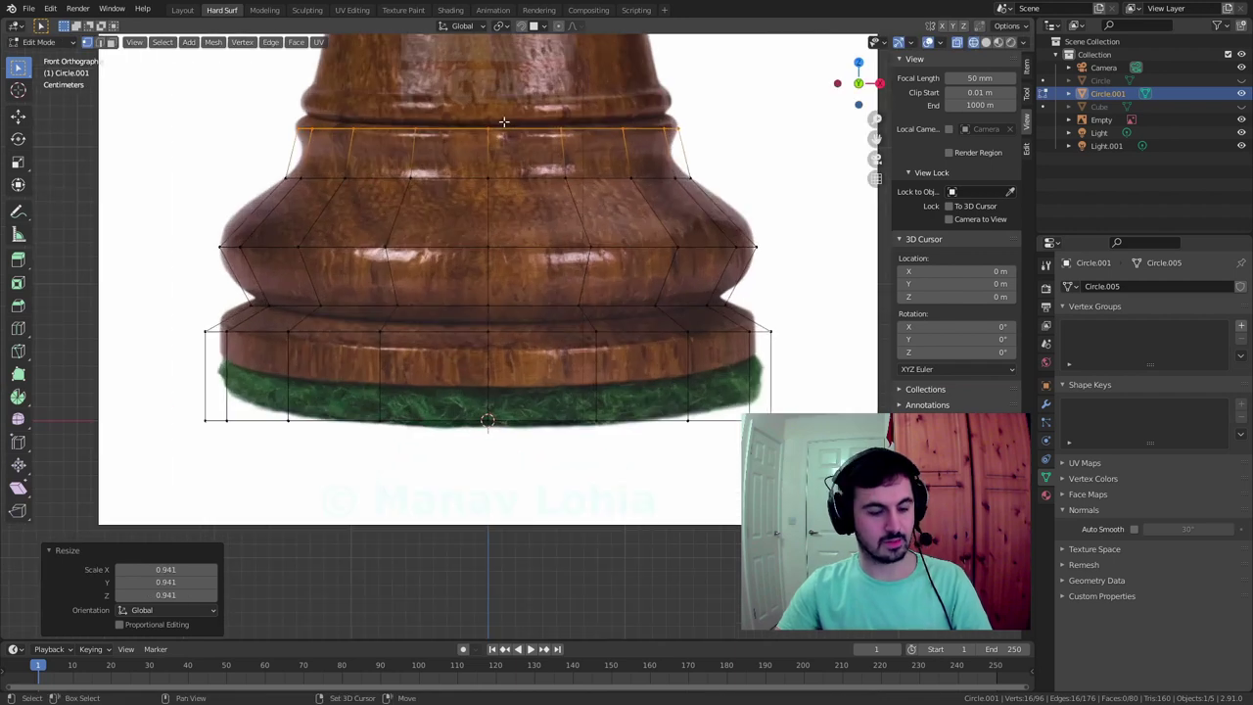
pyautogui.keyDown('alt'); pyautogui.middleClick(505, 131); pyautogui.keyUp('alt')
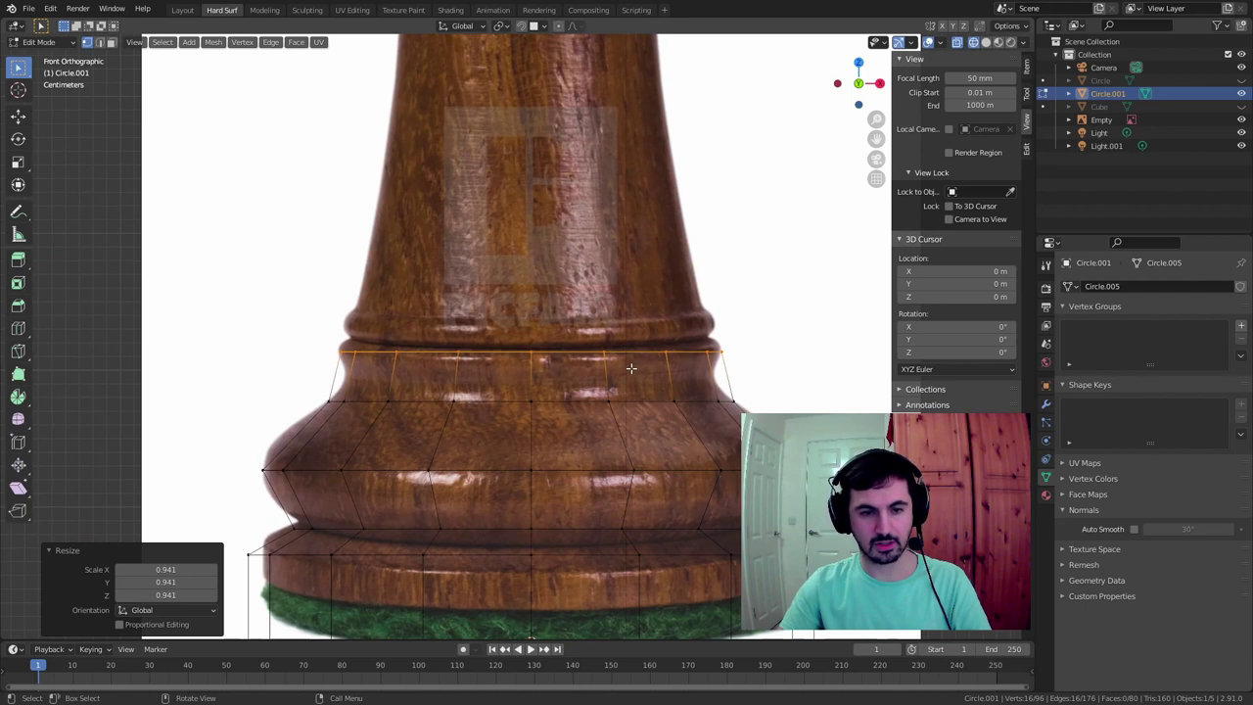
pyautogui.press('g')
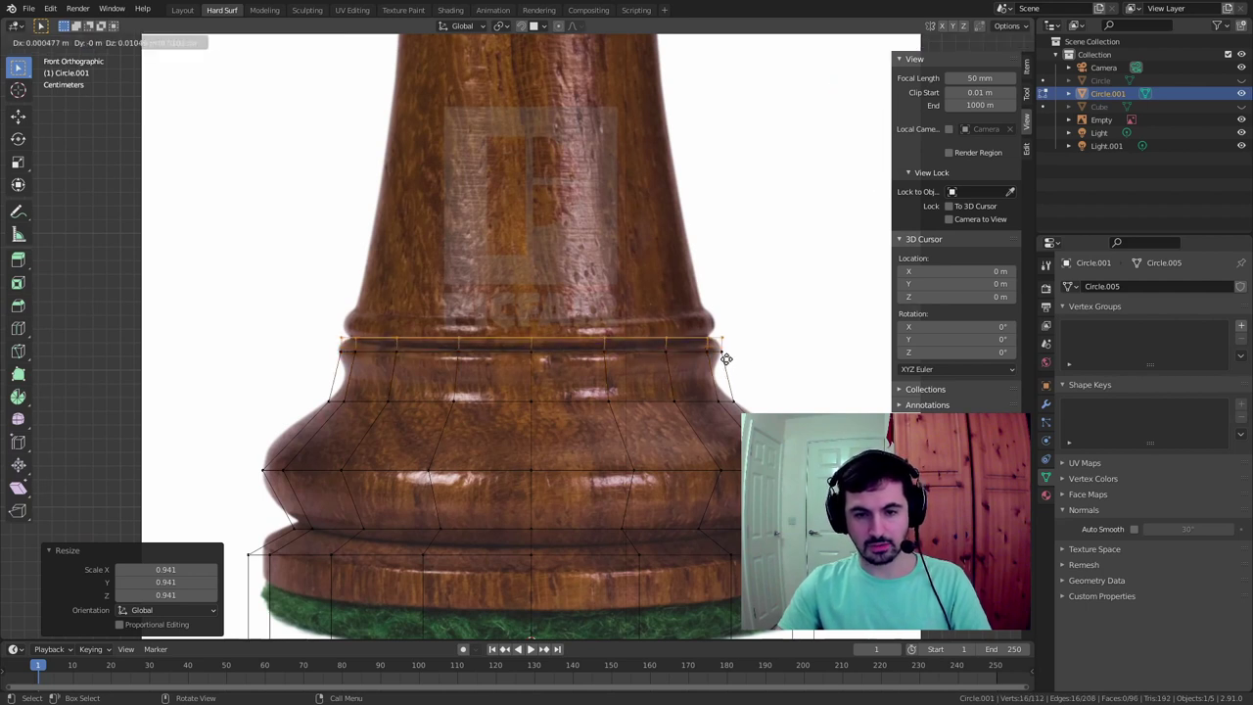
pyautogui.press('z')
pyautogui.click(727, 354)
pyautogui.press('s')
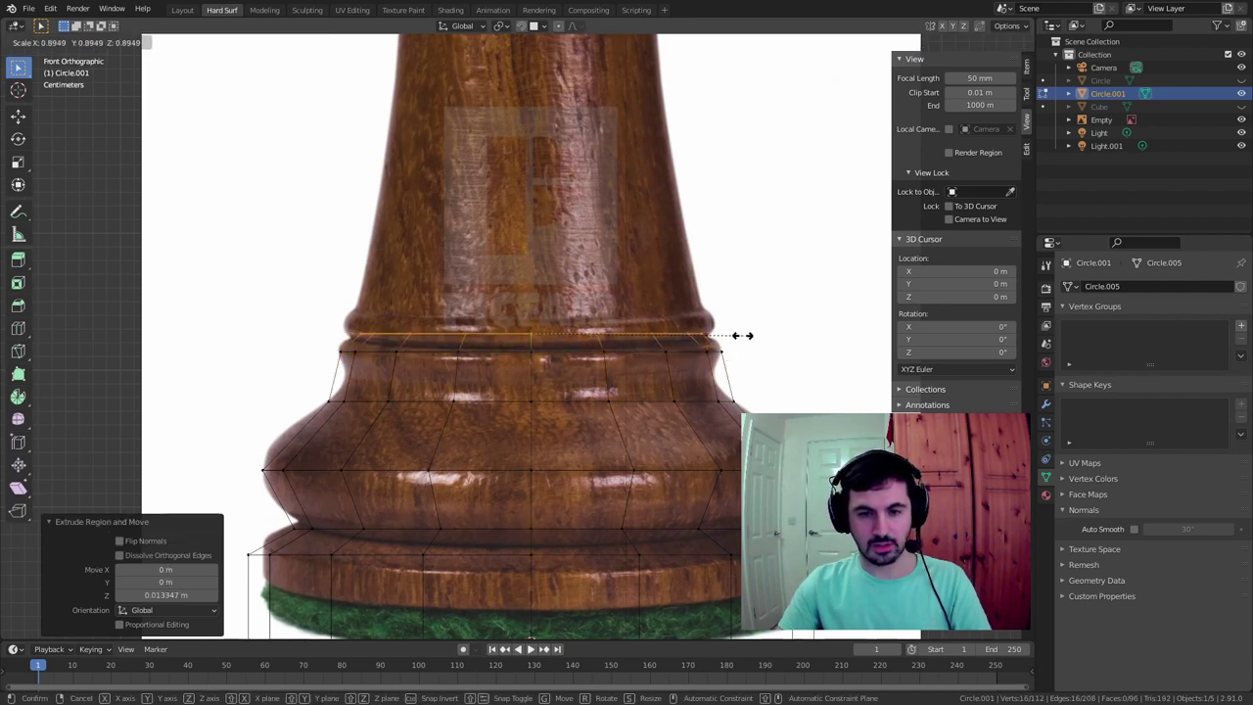
pyautogui.click(746, 336)
pyautogui.press('g')
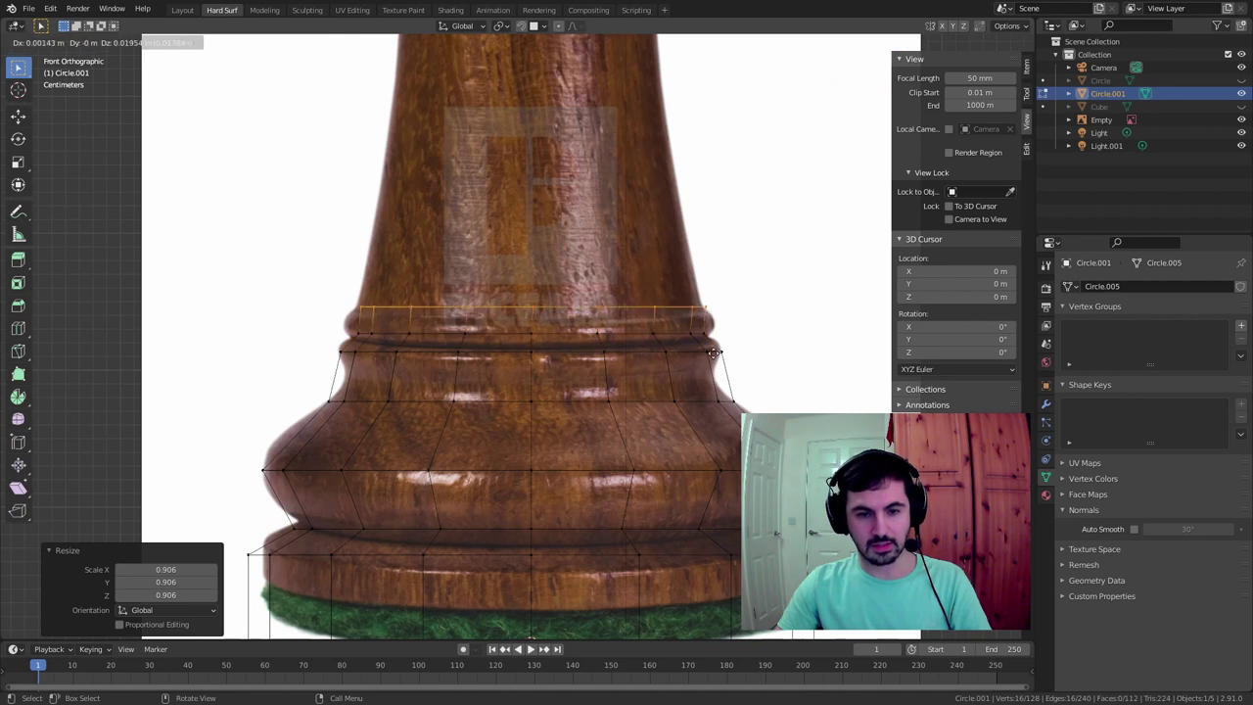
pyautogui.press('z')
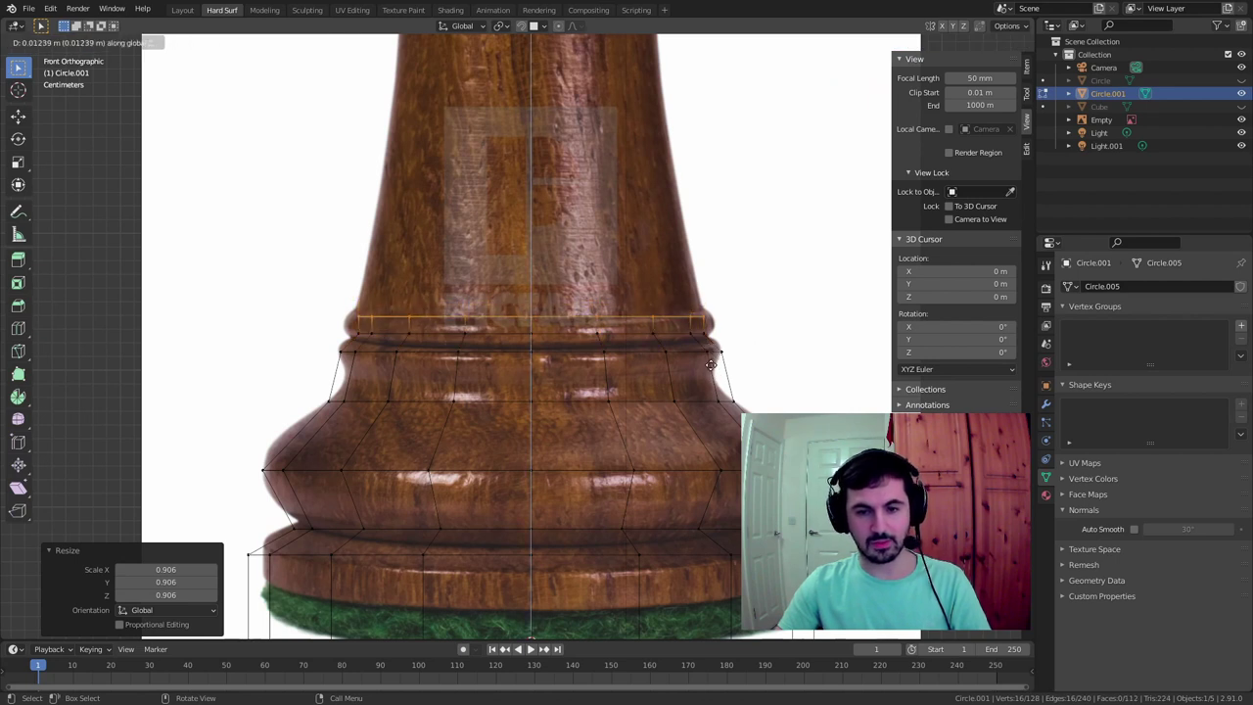
pyautogui.click(712, 337)
pyautogui.press('s')
pyautogui.click(718, 330)
# Raise one more ring and narrow it to 0.877 where the stem begins
pyautogui.press('g')
pyautogui.press('z')
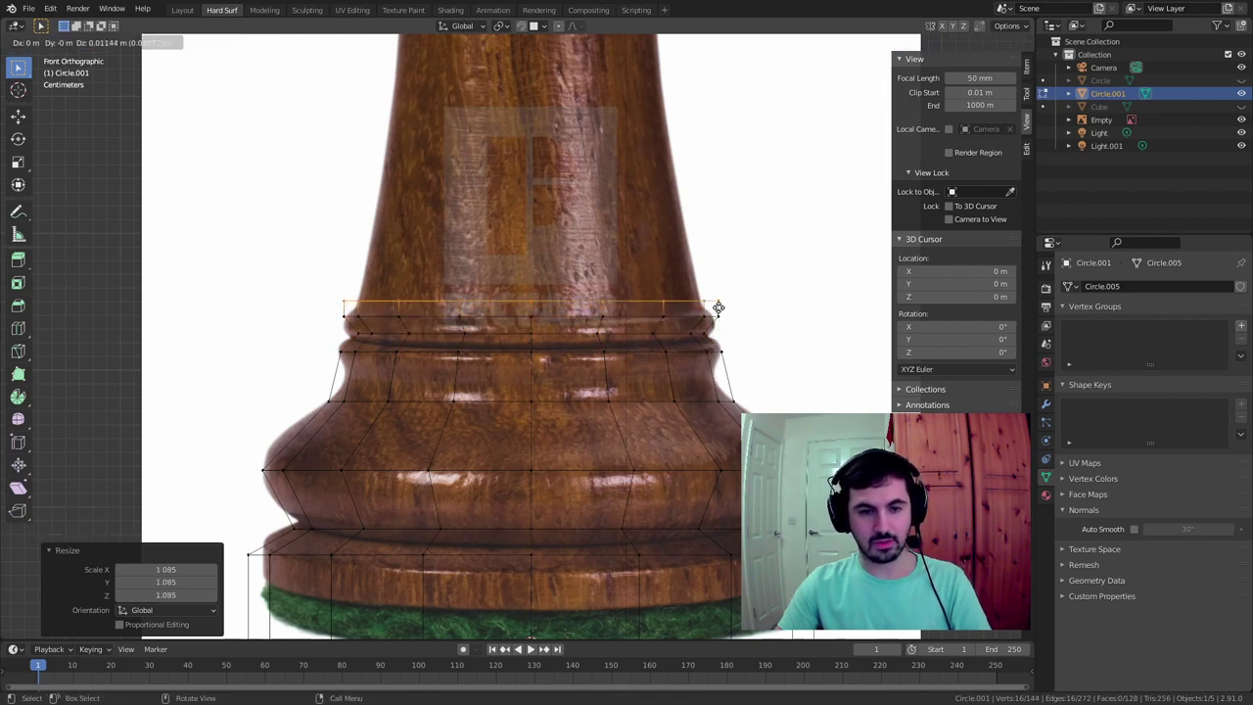
pyautogui.click(717, 295)
pyautogui.press('e')
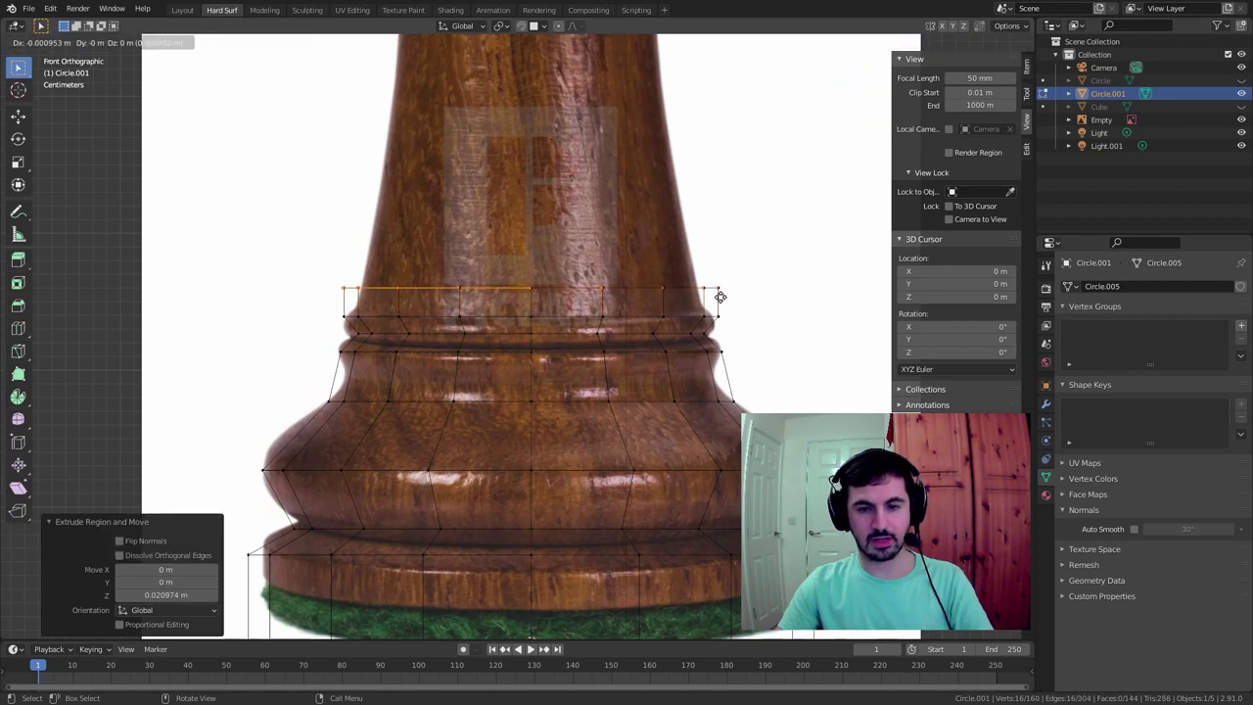
pyautogui.press('Escape')
pyautogui.hotkey('ctrl', 'z')
pyautogui.press('s')
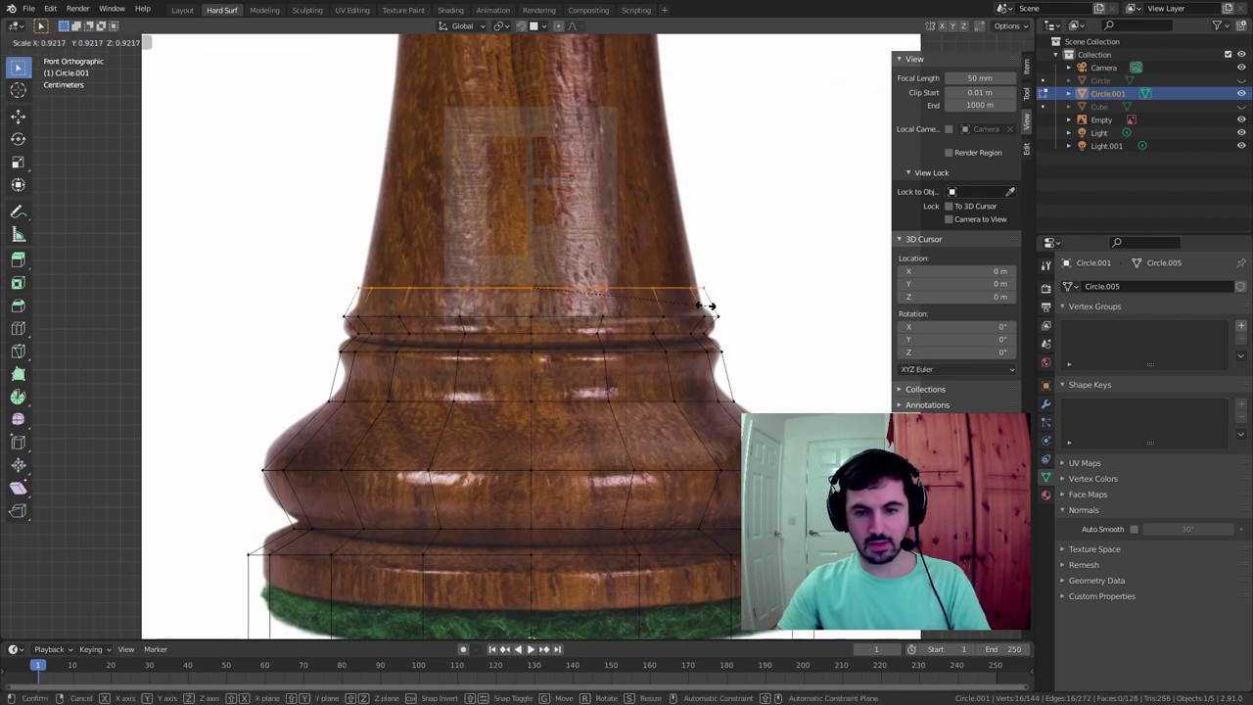
pyautogui.click(703, 304)
pyautogui.scroll(-4, 626, 324)
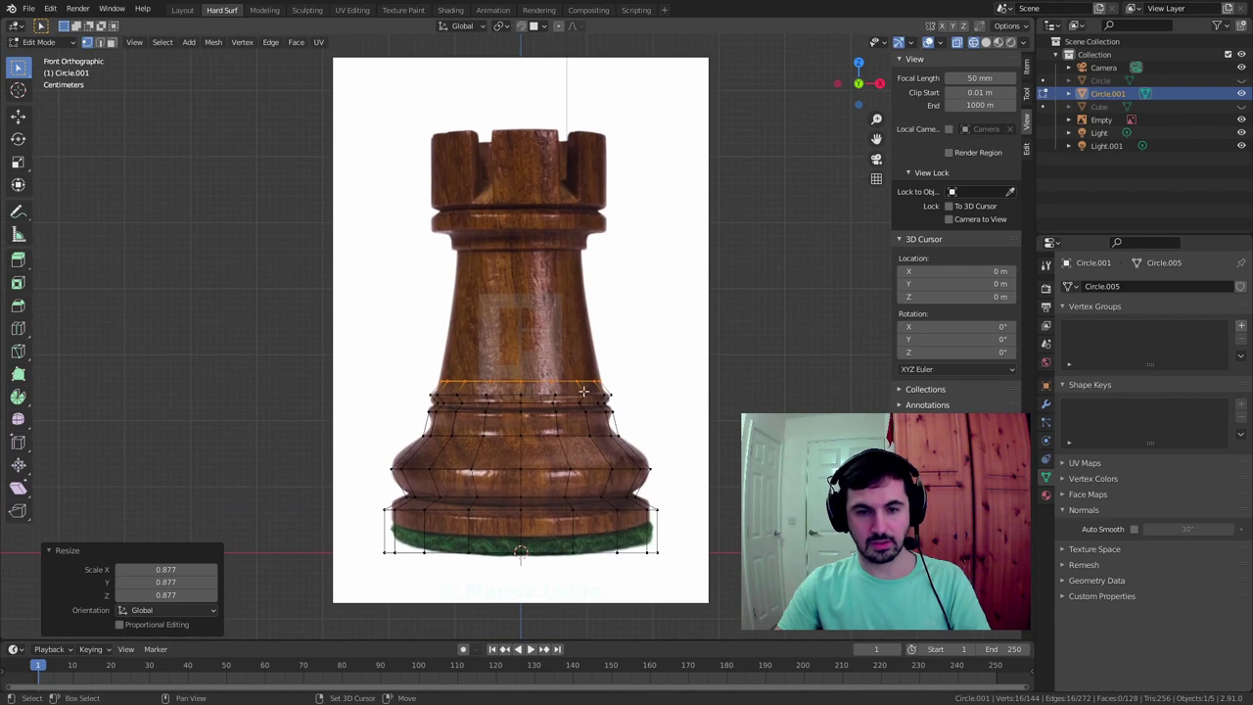
# Extrude the stem ring up to just below the collar and narrow its top to 0.801
pyautogui.press('e')
pyautogui.click(582, 274)
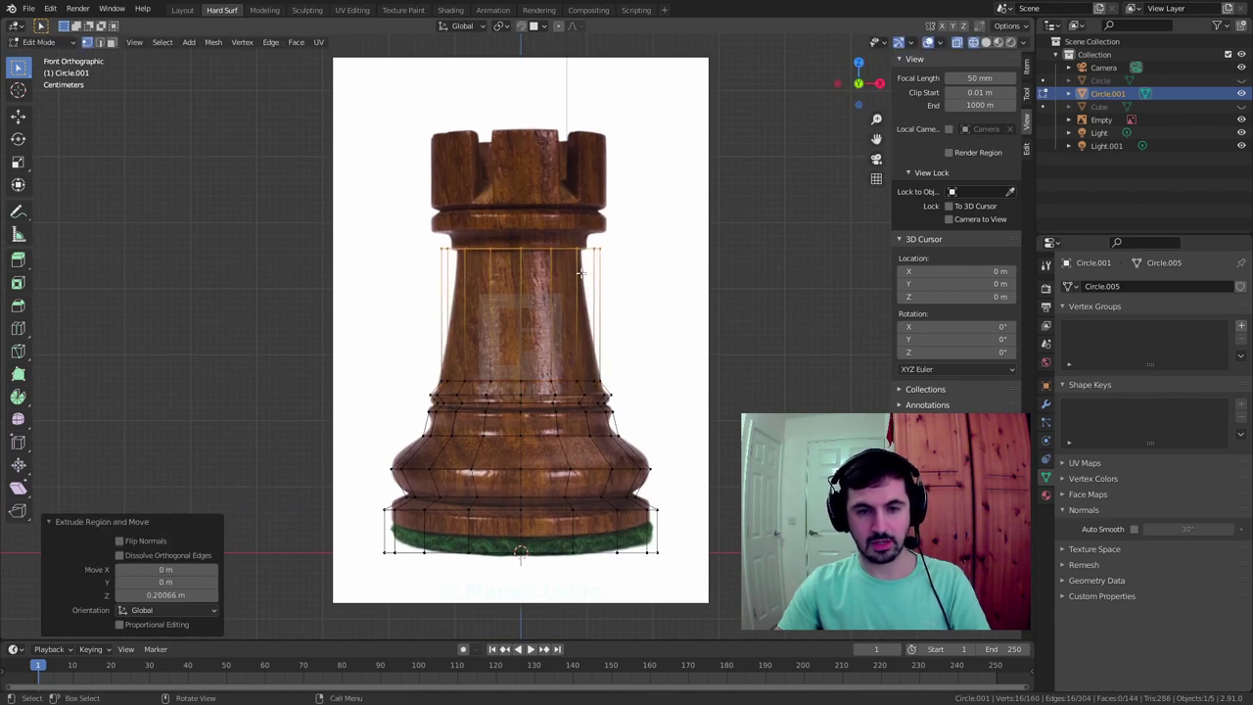
pyautogui.press('s')
pyautogui.click(599, 227)
pyautogui.scroll(4, 577, 220)
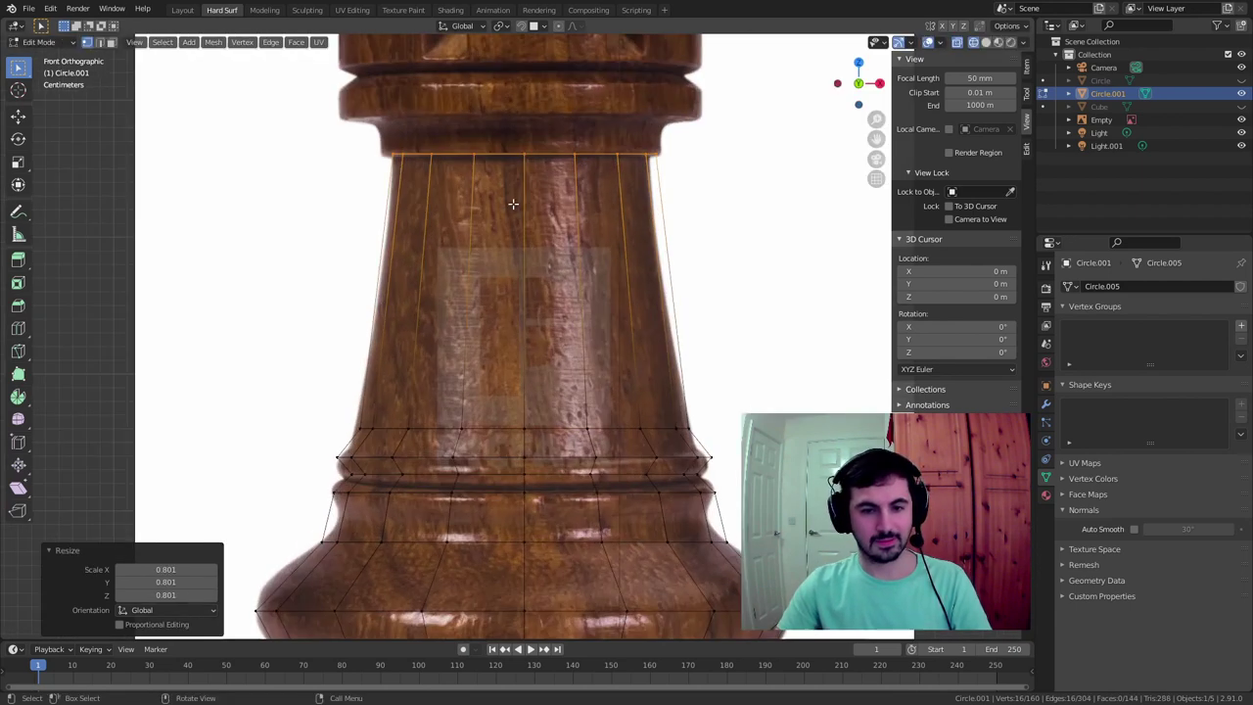
pyautogui.scroll(-3, 569, 215)
pyautogui.scroll(5, 549, 272)
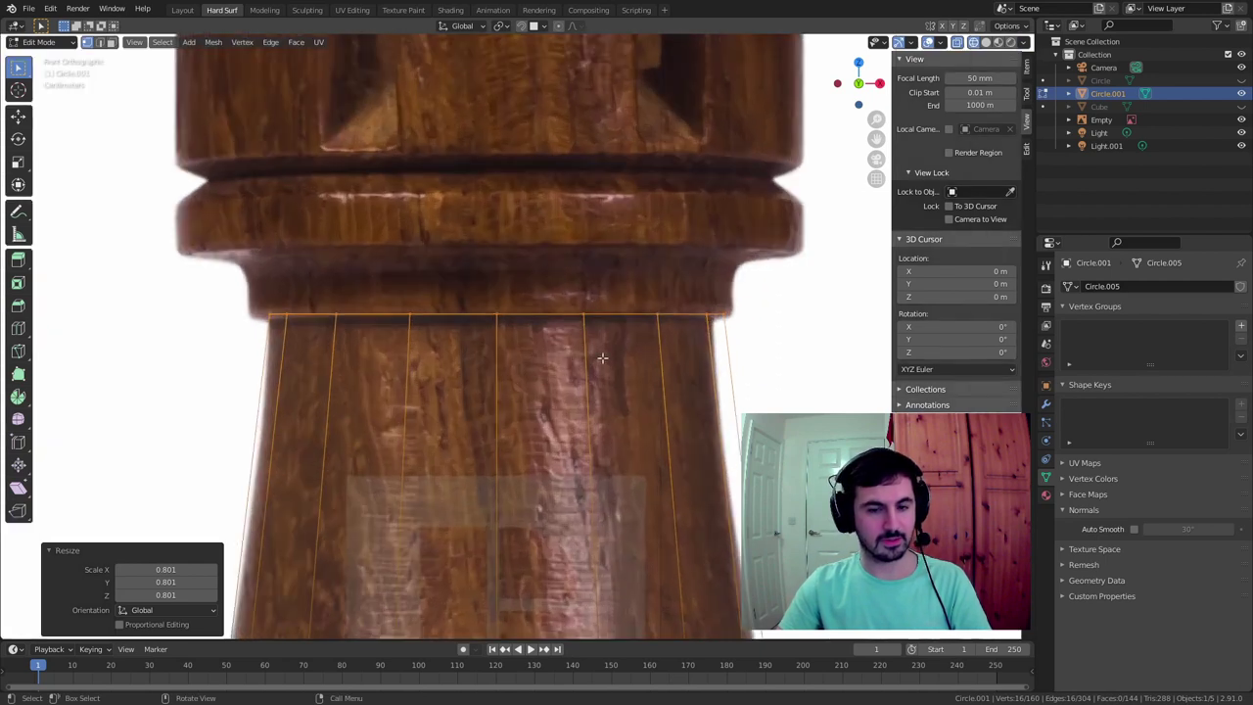
# Extrude a new ring from the stem top and widen it to 1.116
pyautogui.press('e')
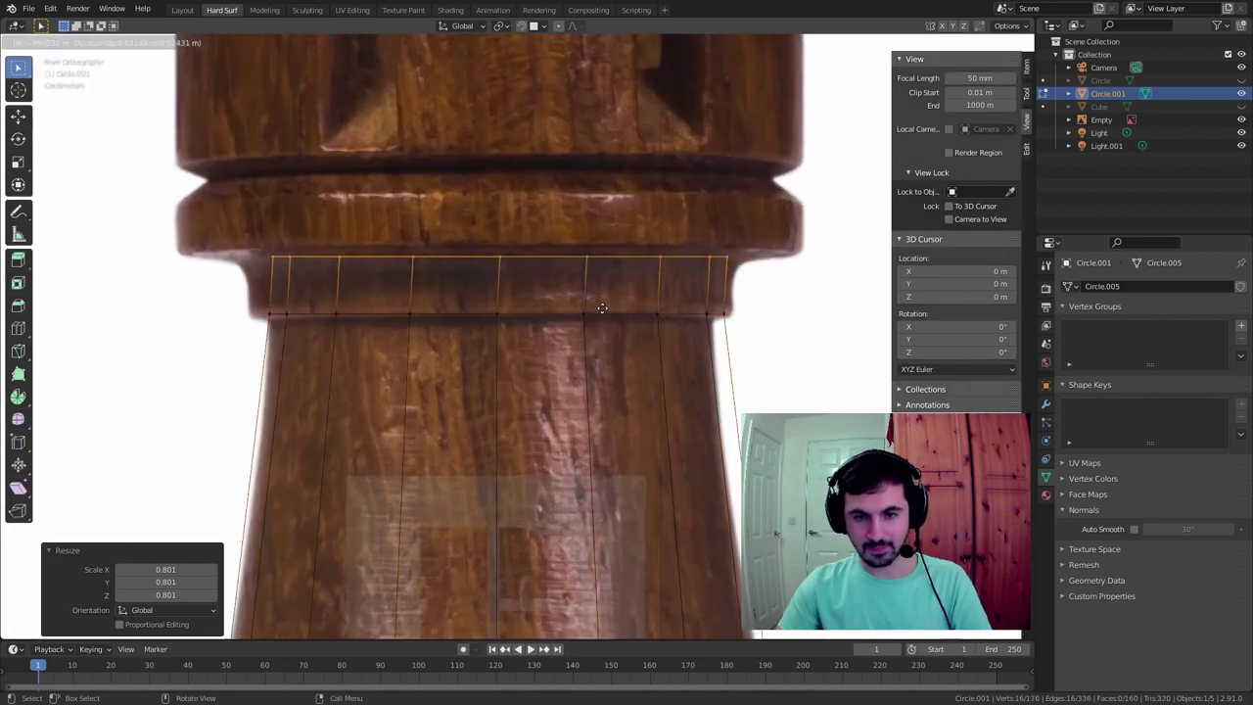
pyautogui.click(602, 308)
pyautogui.press('s')
pyautogui.click(678, 266)
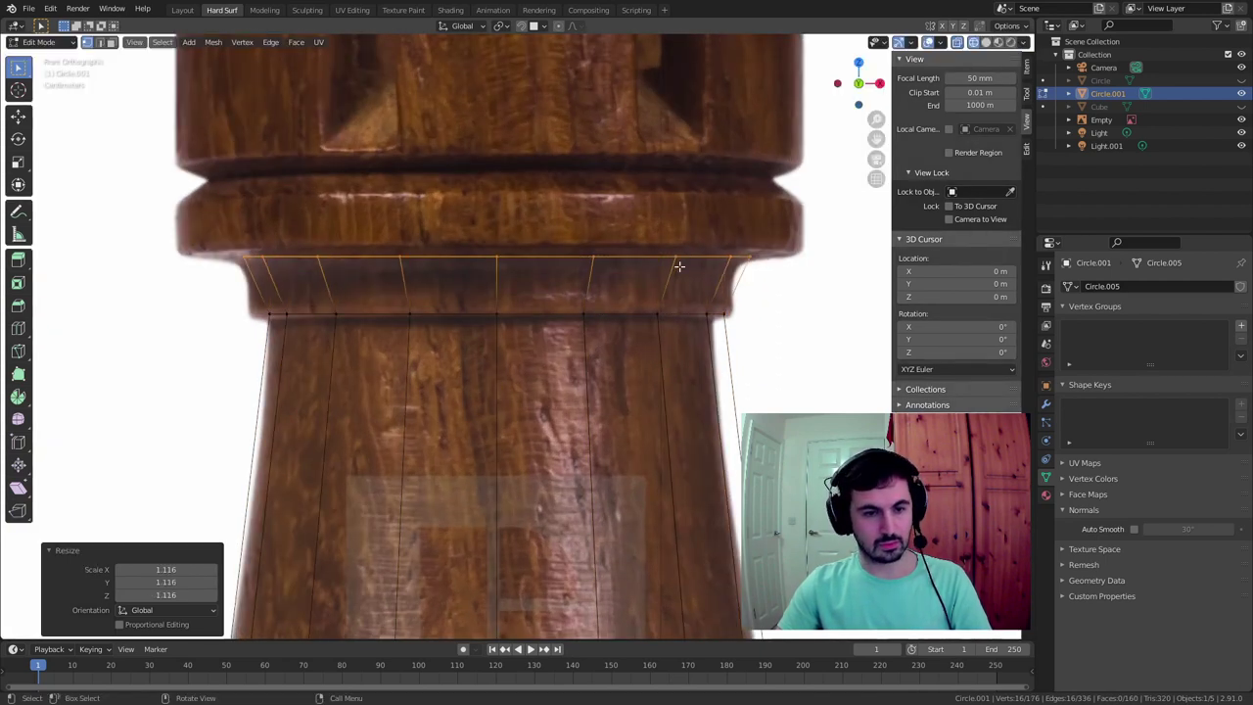
# Extrude the collar band straight up to its height
pyautogui.press('e')
pyautogui.press('z')
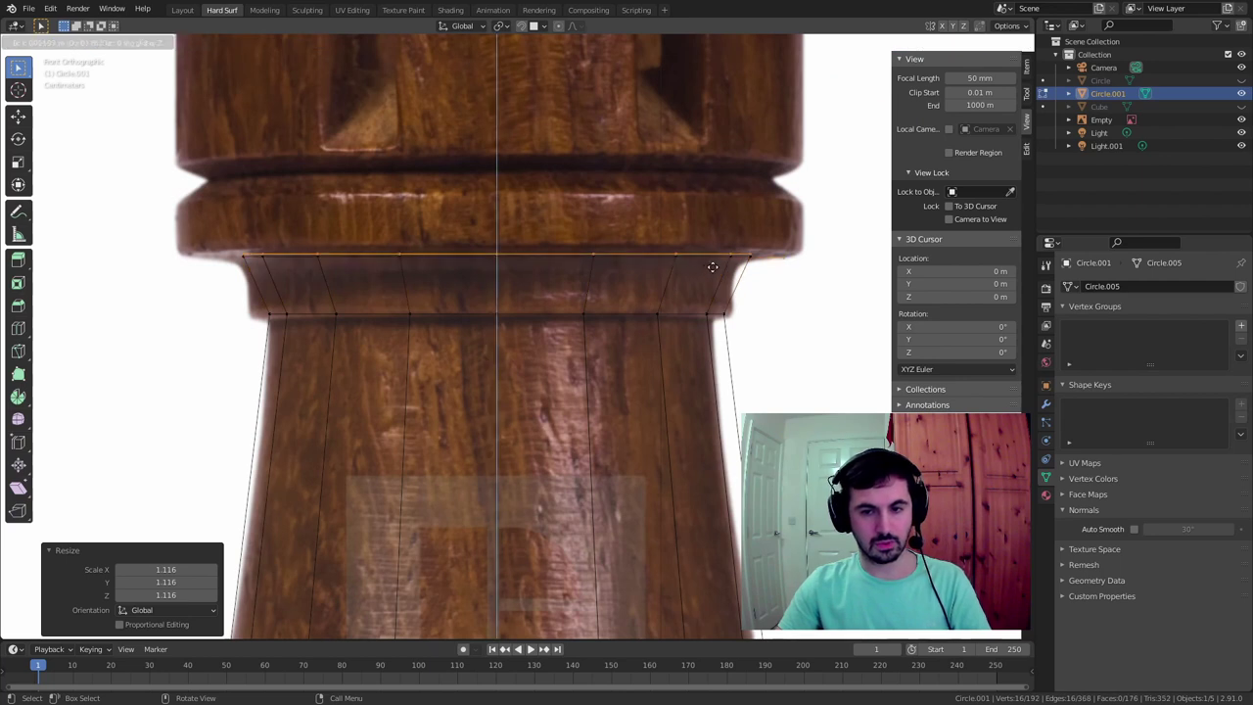
pyautogui.press('Escape')
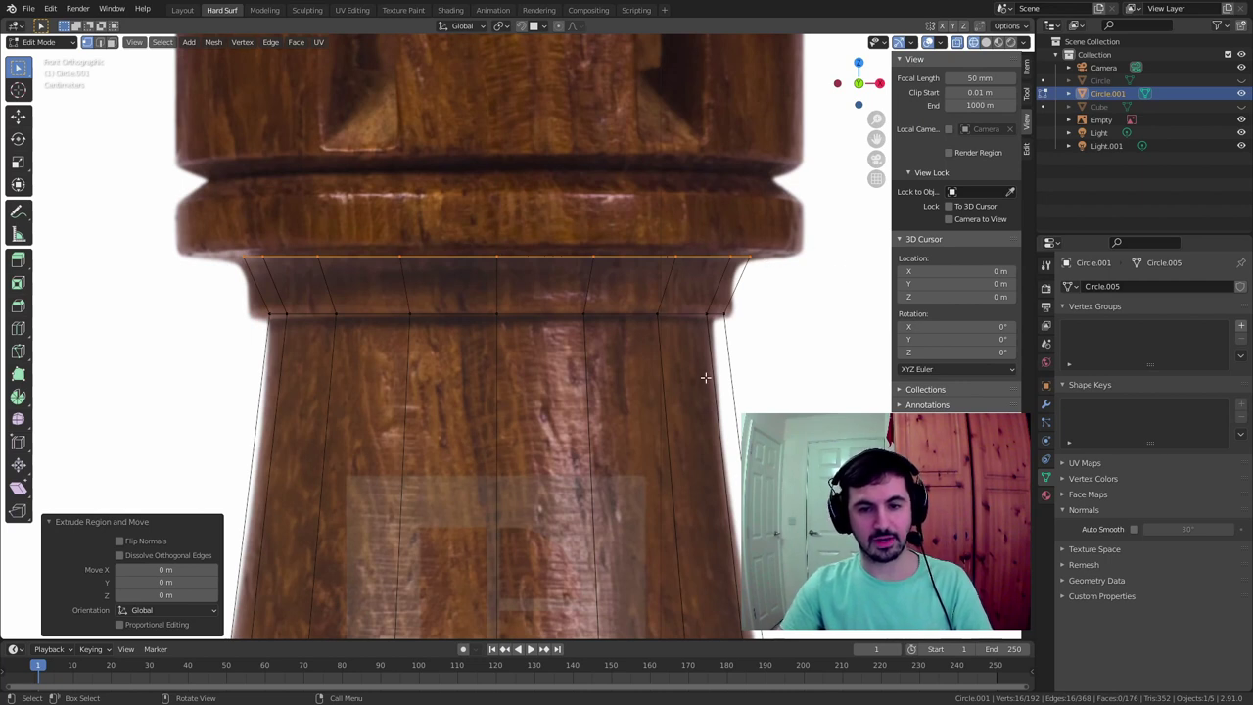
pyautogui.press('s')
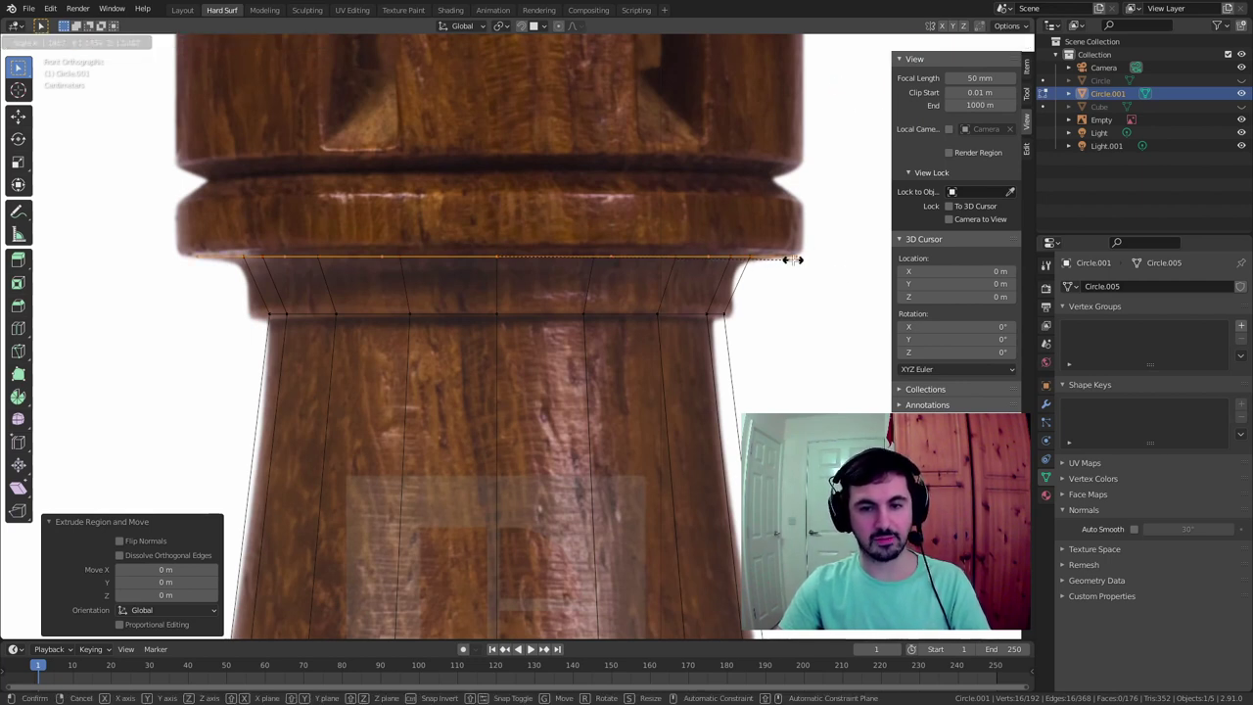
pyautogui.press('Escape')
pyautogui.press('e')
pyautogui.press('z')
pyautogui.click(800, 225)
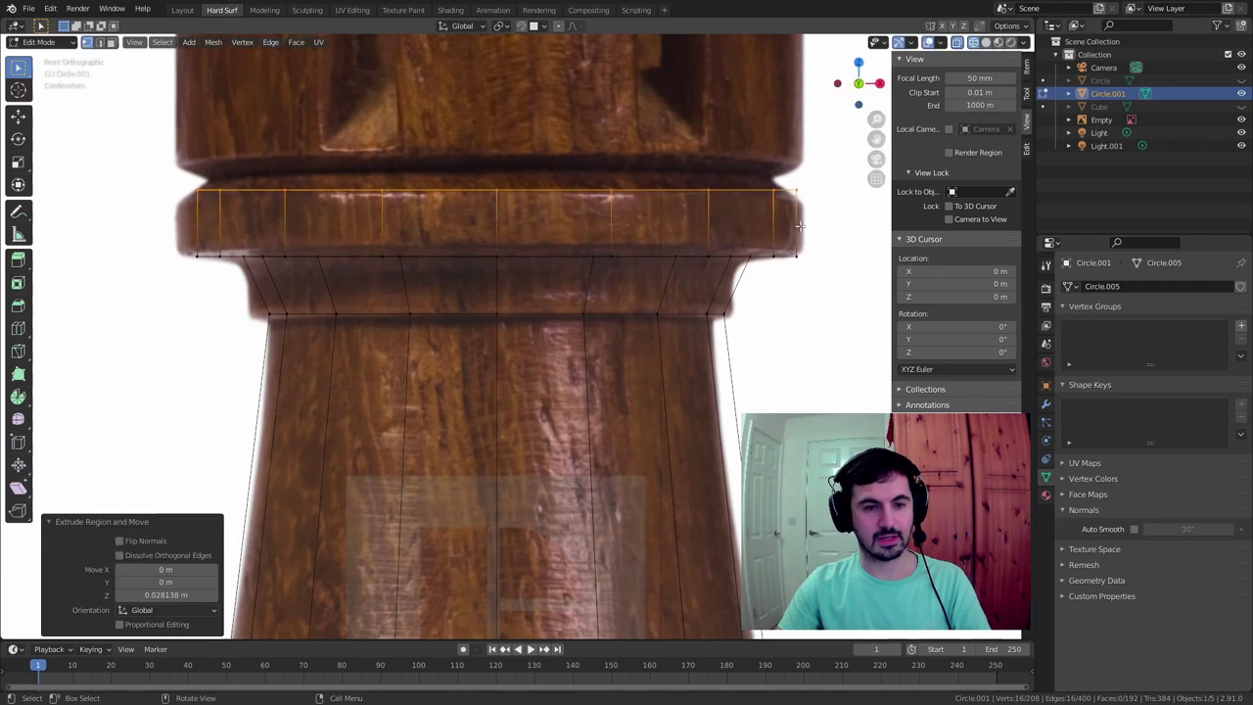
# Extrude a ring above the collar and tuck it inward to 0.898
pyautogui.press('e')
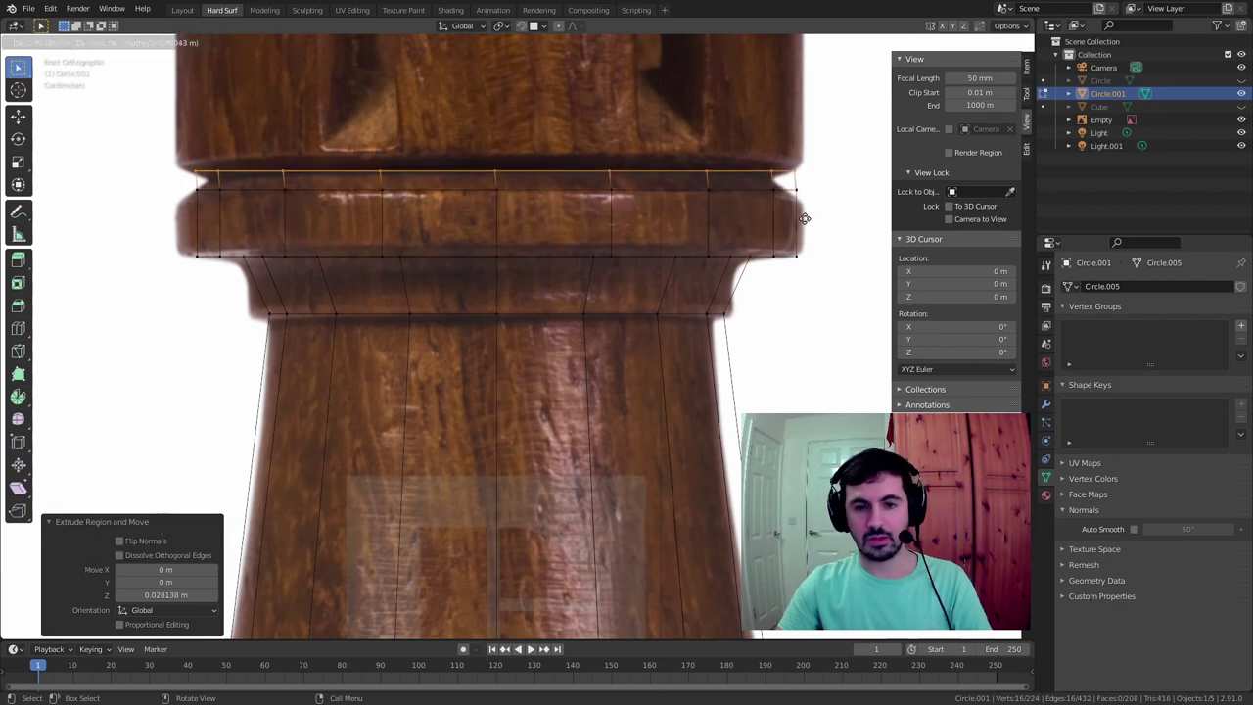
pyautogui.press('z')
pyautogui.click(833, 208)
pyautogui.press('s')
pyautogui.click(802, 204)
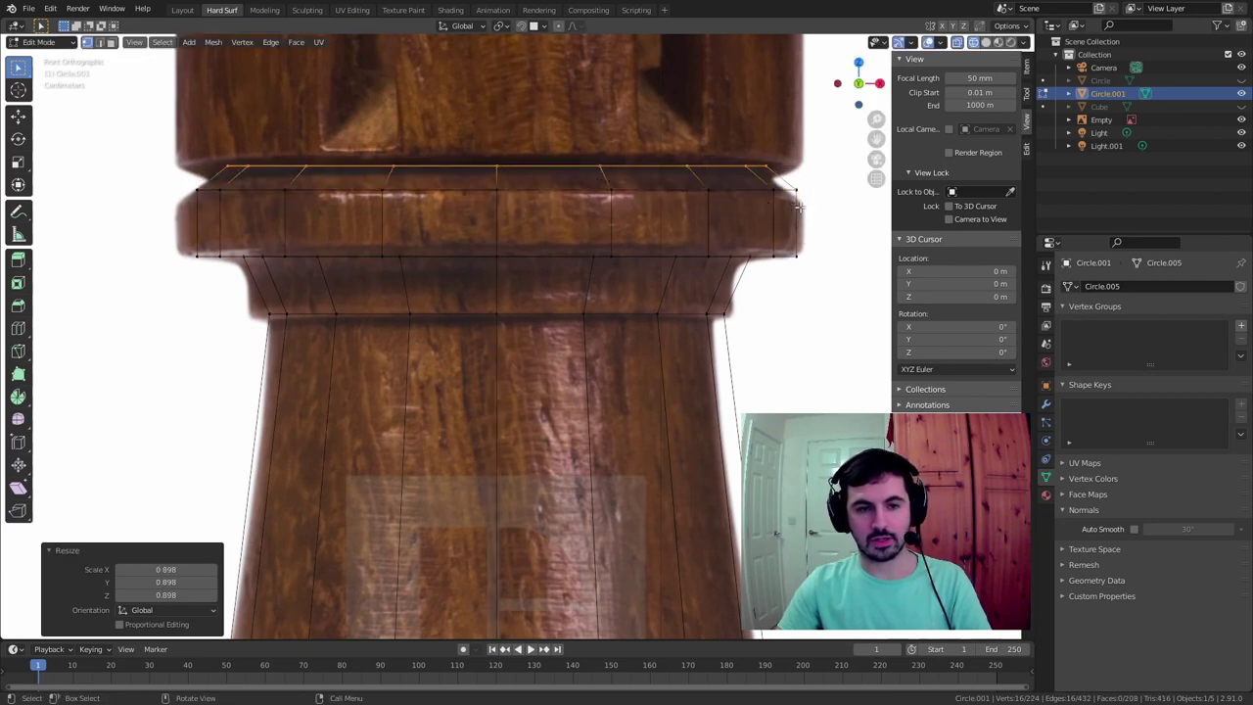
pyautogui.keyDown('shift'); pyautogui.moveTo(597, 116); pyautogui.dragTo(561, 272, button='middle'); pyautogui.keyUp('shift')
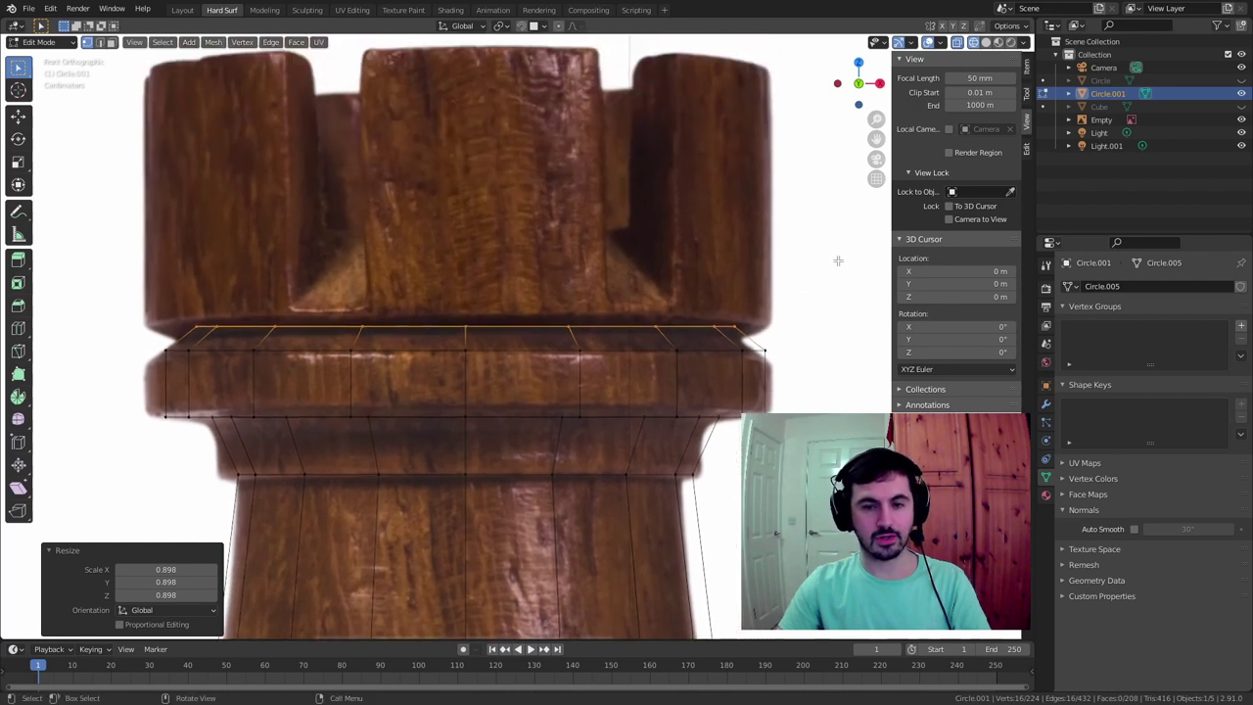
# Widen the top ring to the battlements' width and raise it slightly along Z
pyautogui.press('e')
pyautogui.rightClick(623, 330)
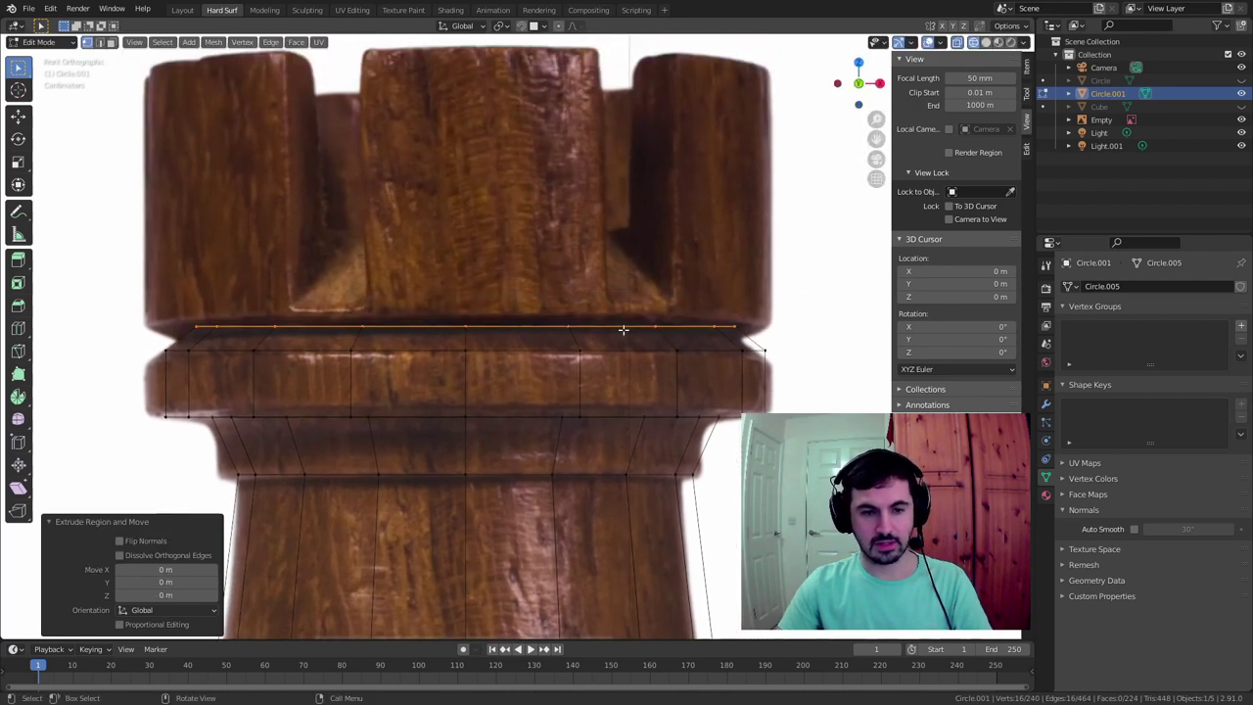
pyautogui.press('s')
pyautogui.click(623, 307)
pyautogui.press('g')
pyautogui.press('z')
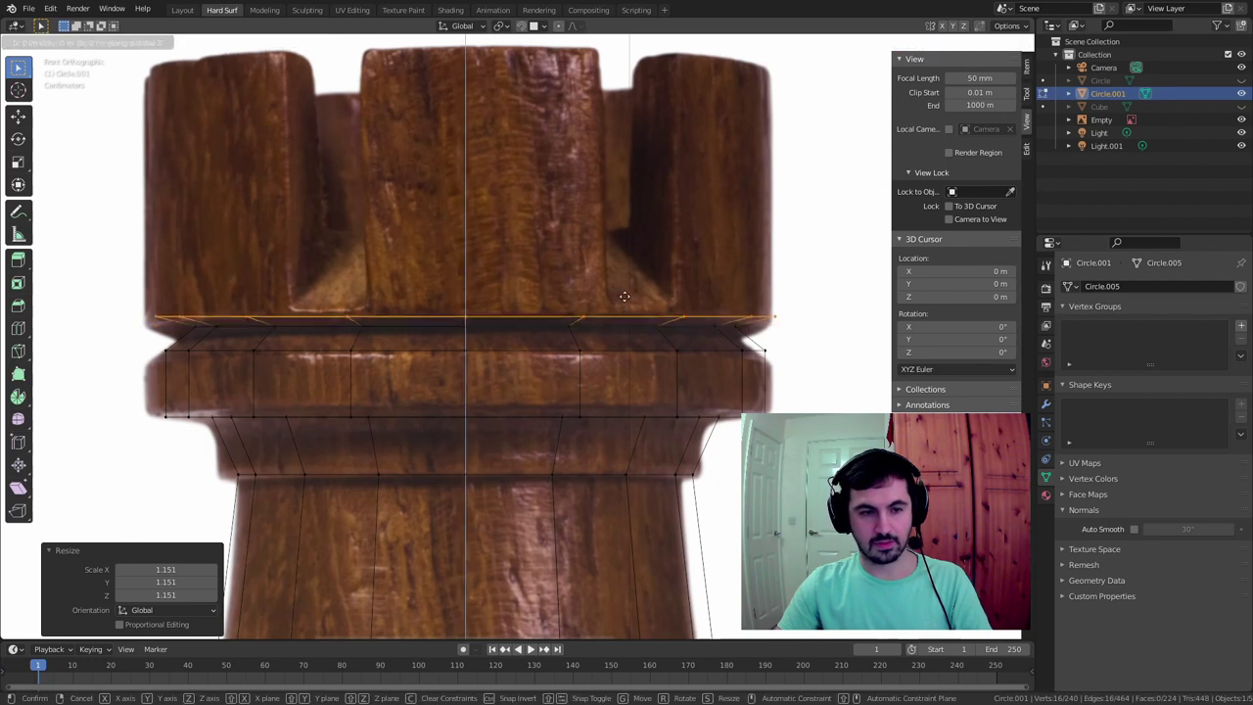
pyautogui.click(625, 276)
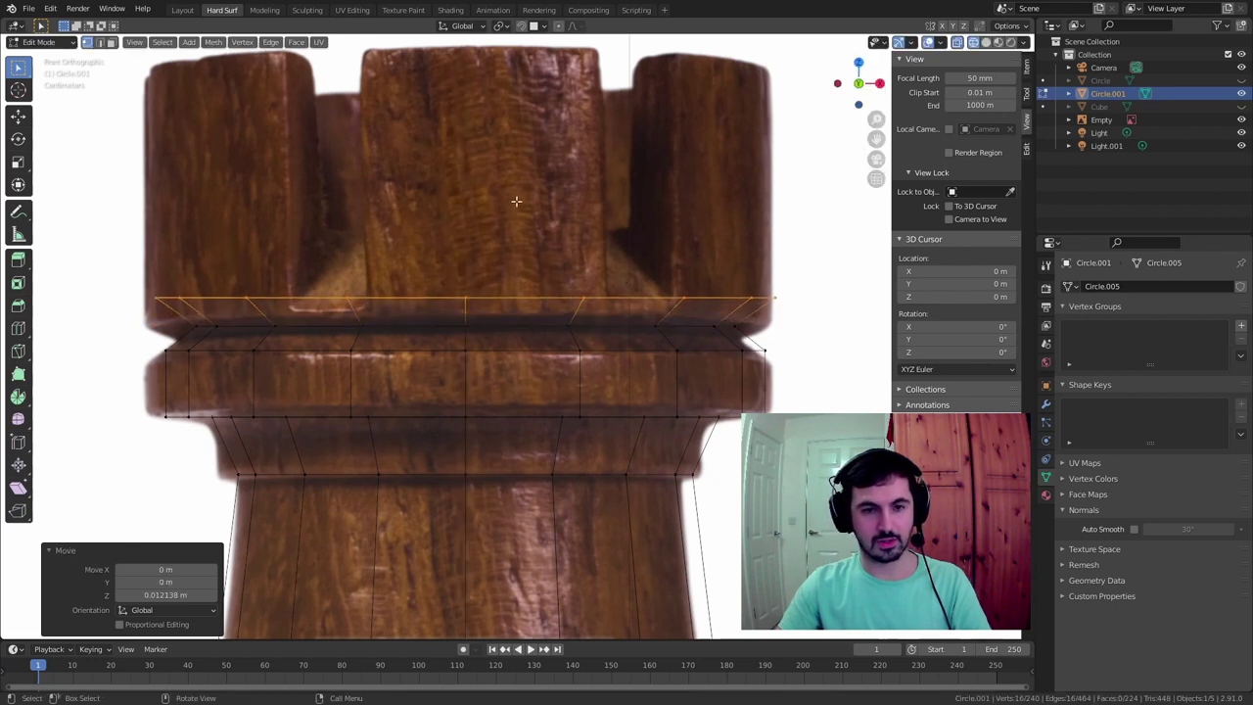
pyautogui.scroll(-2, 652, 266)
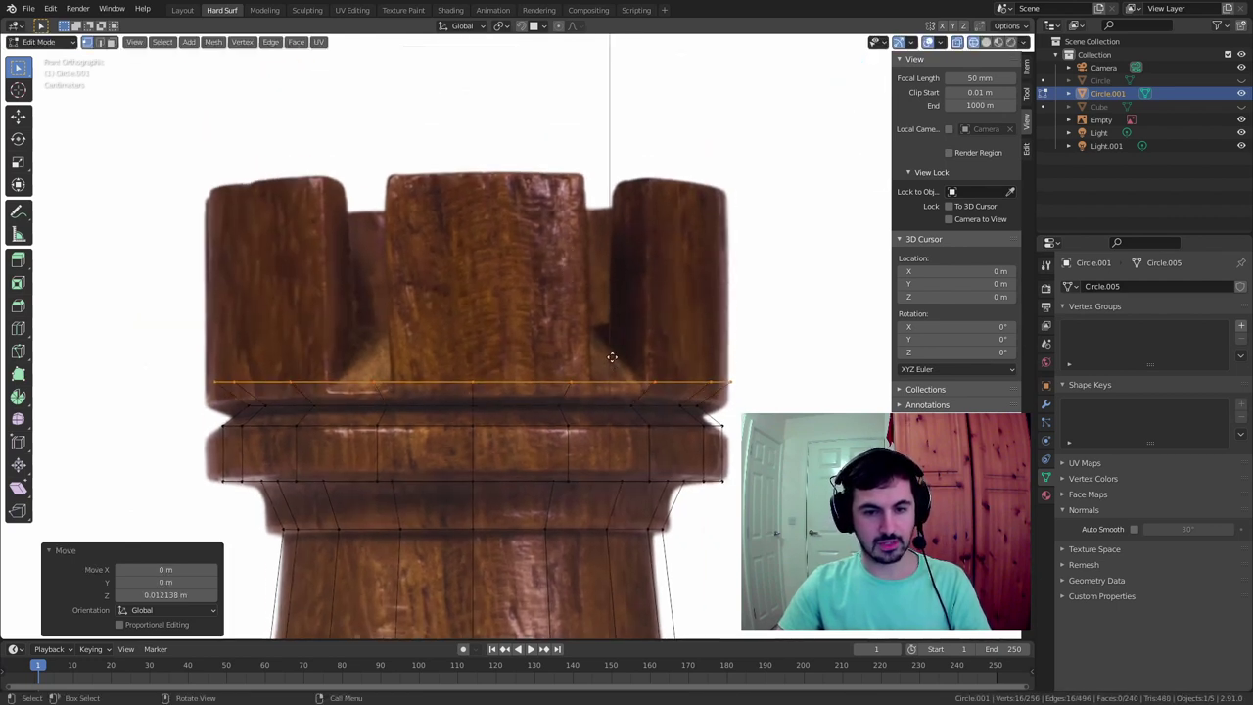
# Extrude the top ring straight up to the tower's top and view the rook in perspective
pyautogui.press('e')
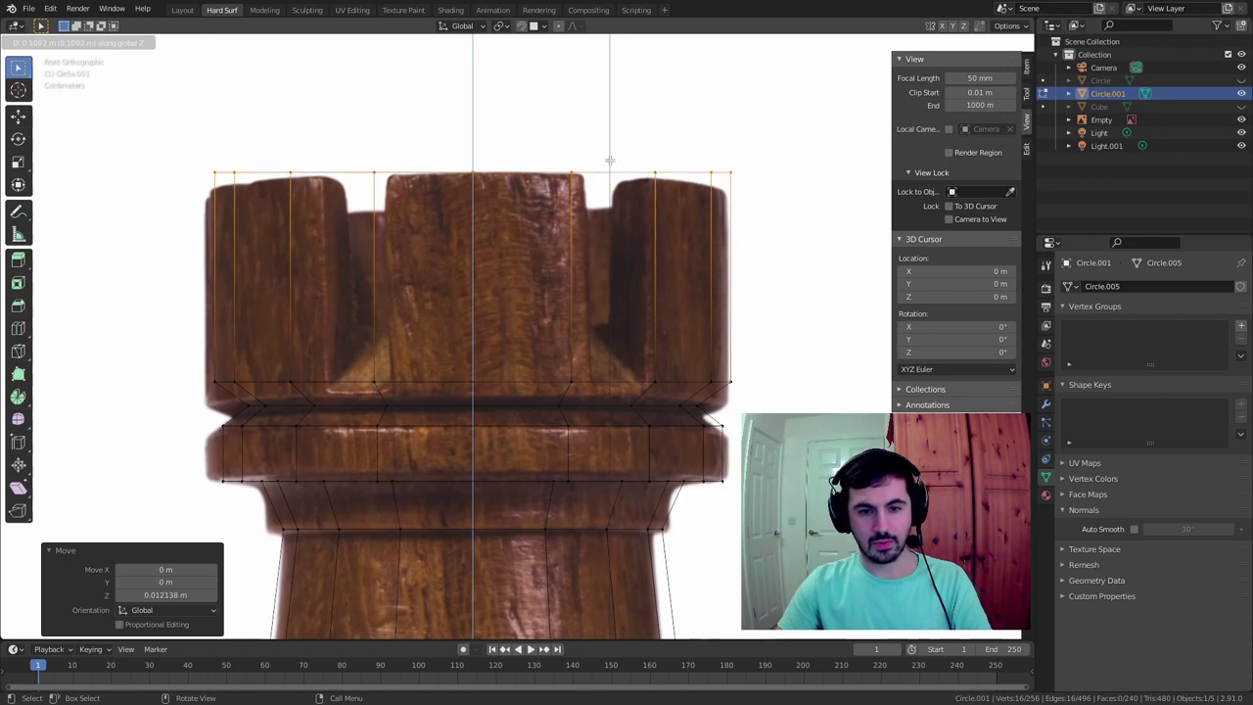
pyautogui.click(606, 166)
pyautogui.scroll(-3, 608, 209)
pyautogui.click(655, 84)
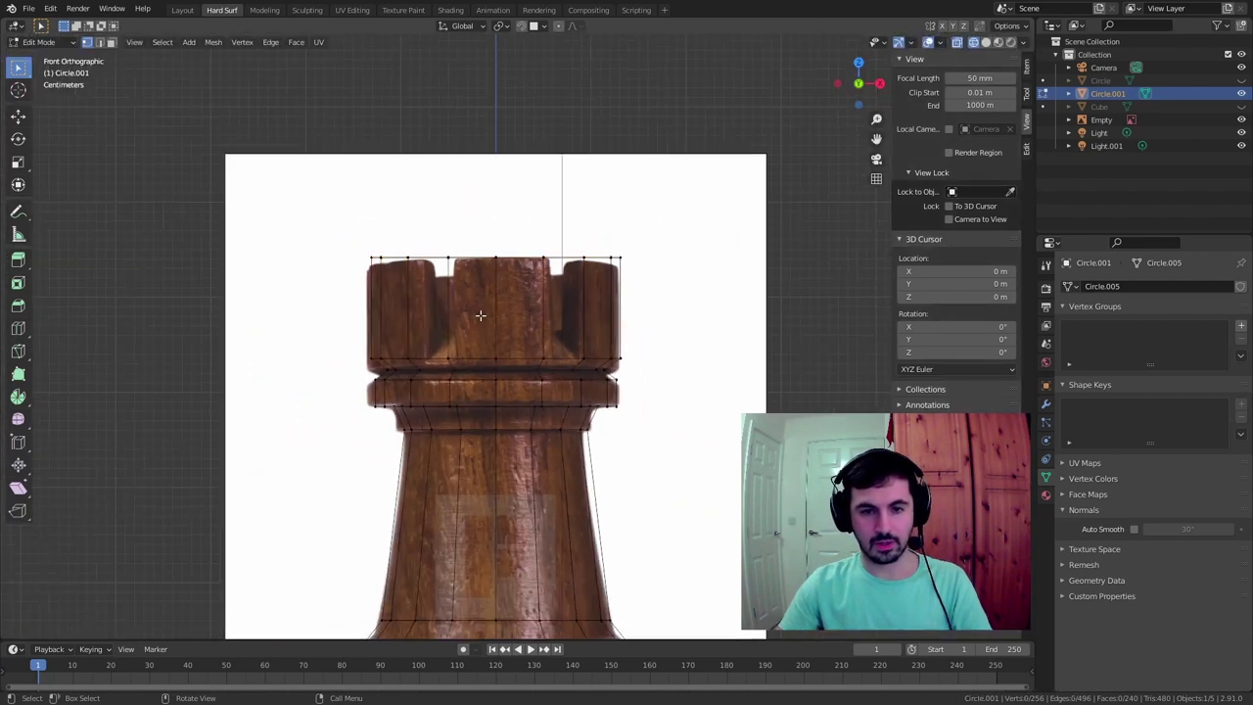
pyautogui.moveTo(605, 156); pyautogui.dragTo(568, 195, button='middle')
pyautogui.moveTo(633, 294); pyautogui.dragTo(588, 323, button='middle')
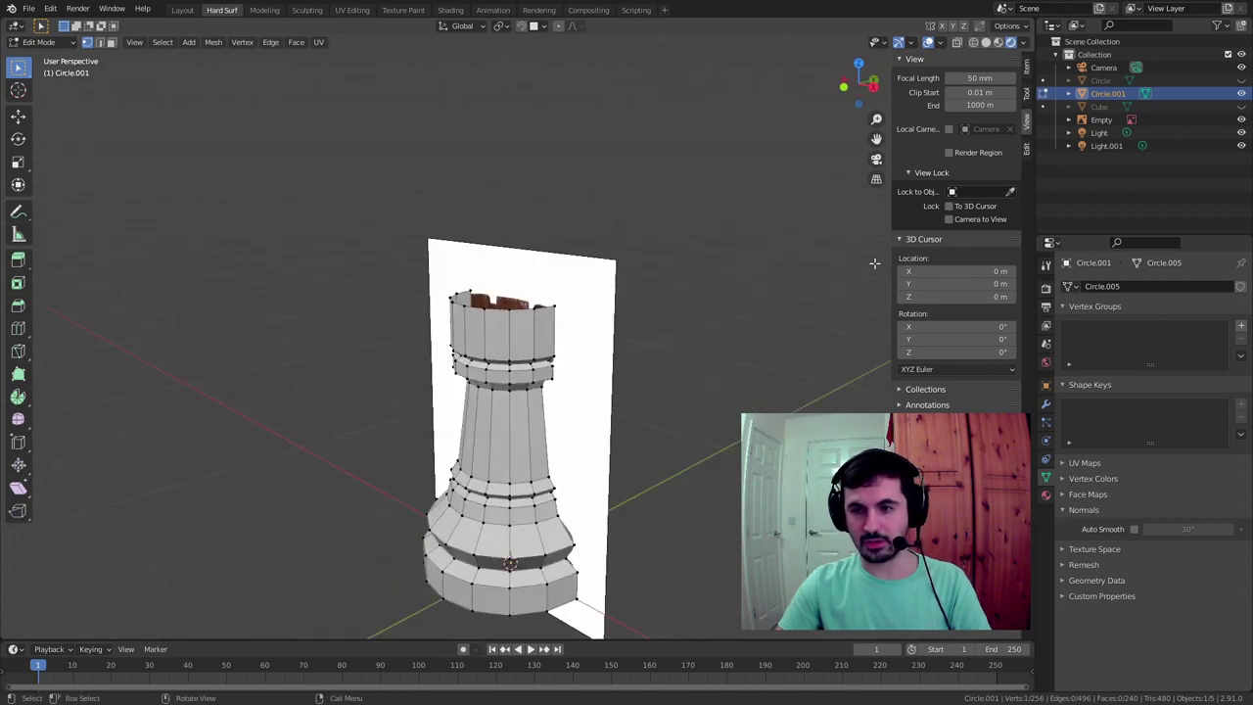
# Hide the reference Empty, look over the rook, and return to Object Mode
pyautogui.click(1241, 121)
pyautogui.moveTo(592, 299); pyautogui.dragTo(560, 251, button='middle')
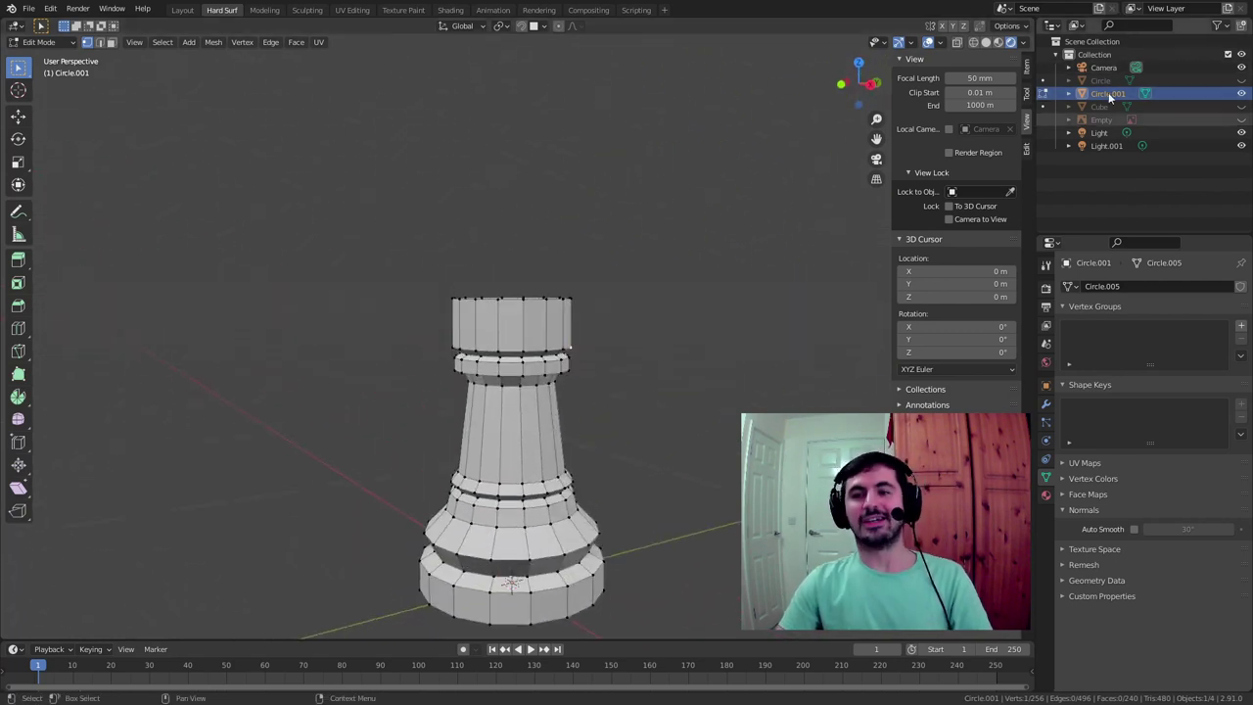
pyautogui.moveTo(620, 283); pyautogui.dragTo(509, 166, button='middle')
pyautogui.scroll(7, 501, 179)
pyautogui.scroll(-3, 509, 166)
pyautogui.keyDown('shift'); pyautogui.moveTo(529, 411); pyautogui.dragTo(551, 285, button='middle'); pyautogui.keyUp('shift')
pyautogui.press('Tab')
# Apply Shade Smooth to the rook
pyautogui.rightClick(551, 286)
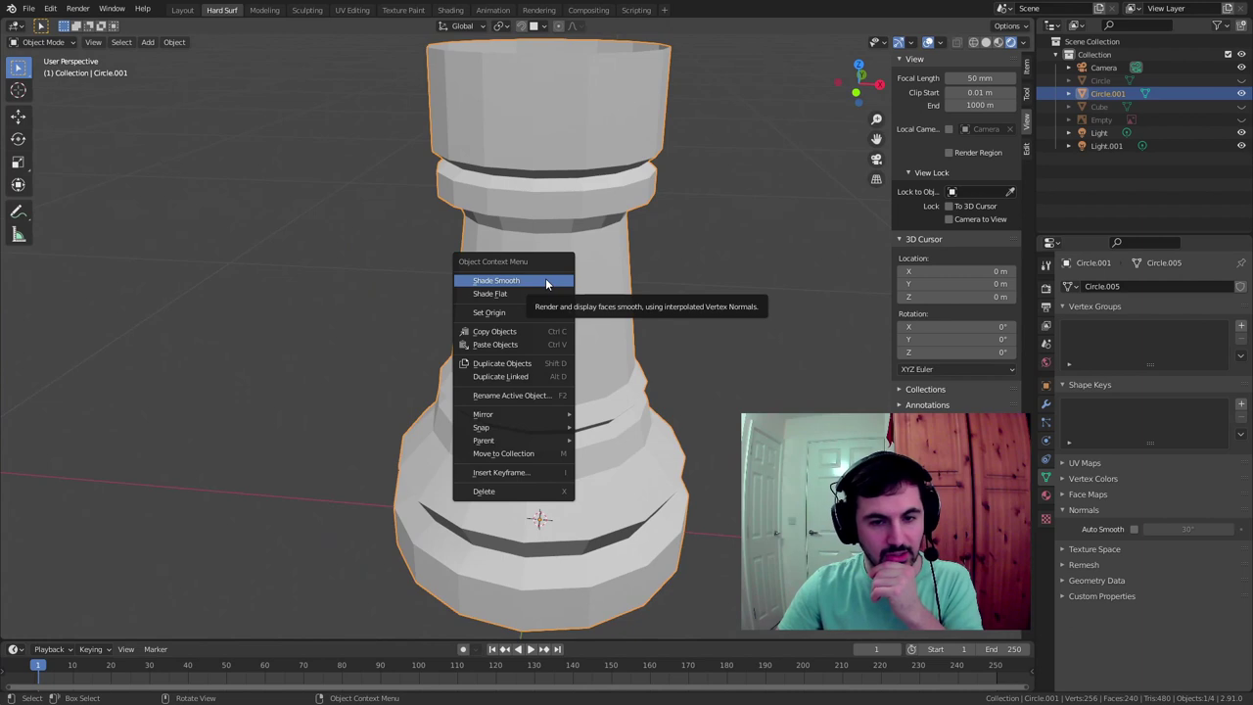
pyautogui.click(546, 281)
pyautogui.click(691, 334)
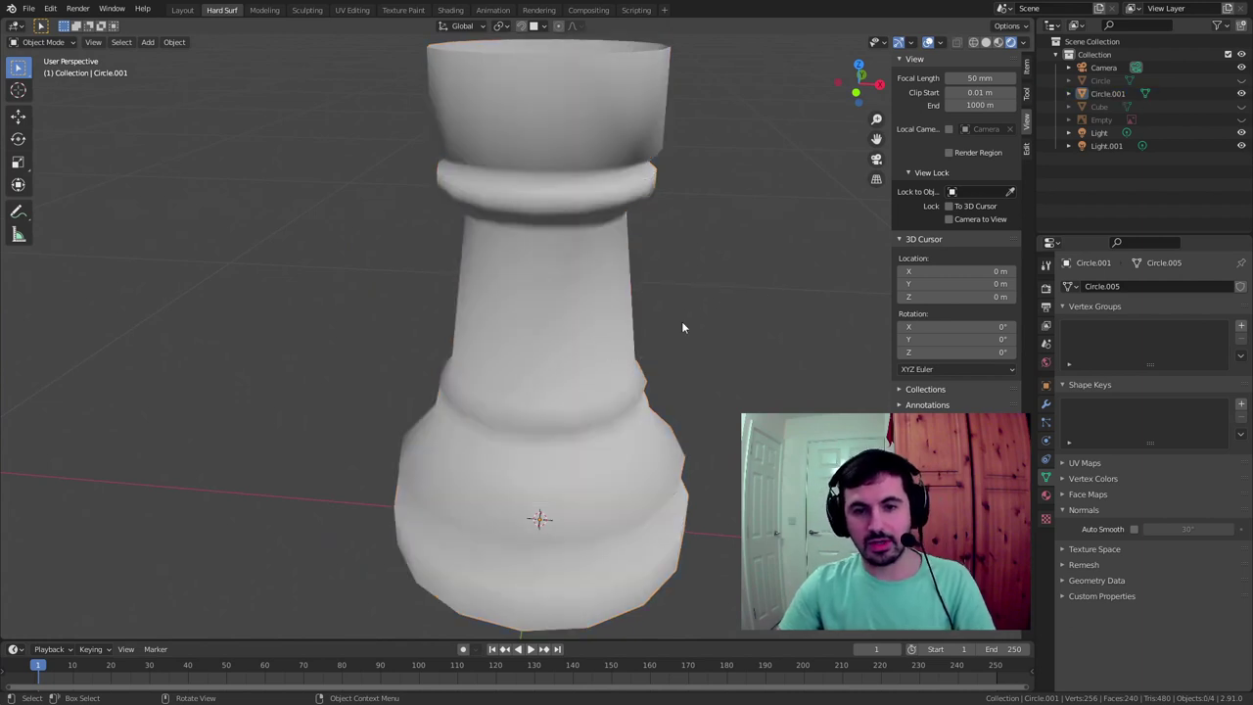
pyautogui.moveTo(769, 126); pyautogui.dragTo(653, 192, button='middle')
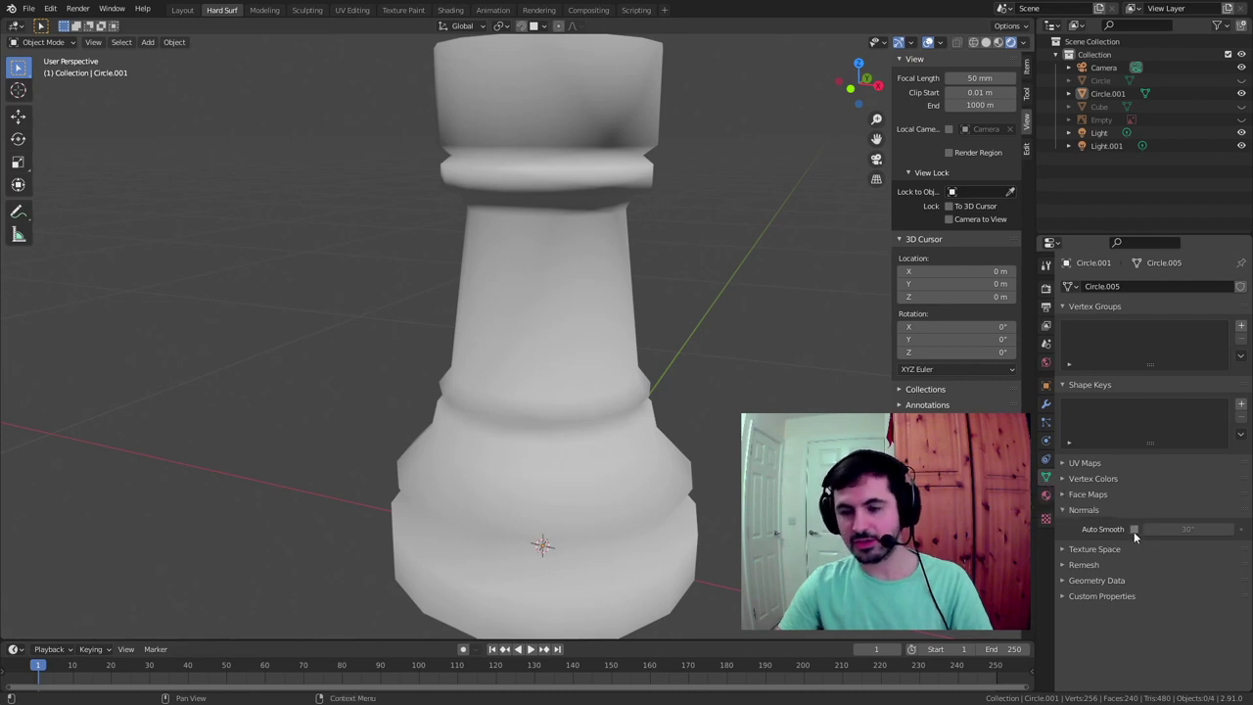
# Enable Auto Smooth, try a 60° angle, then settle on 30°
pyautogui.click(1134, 529)
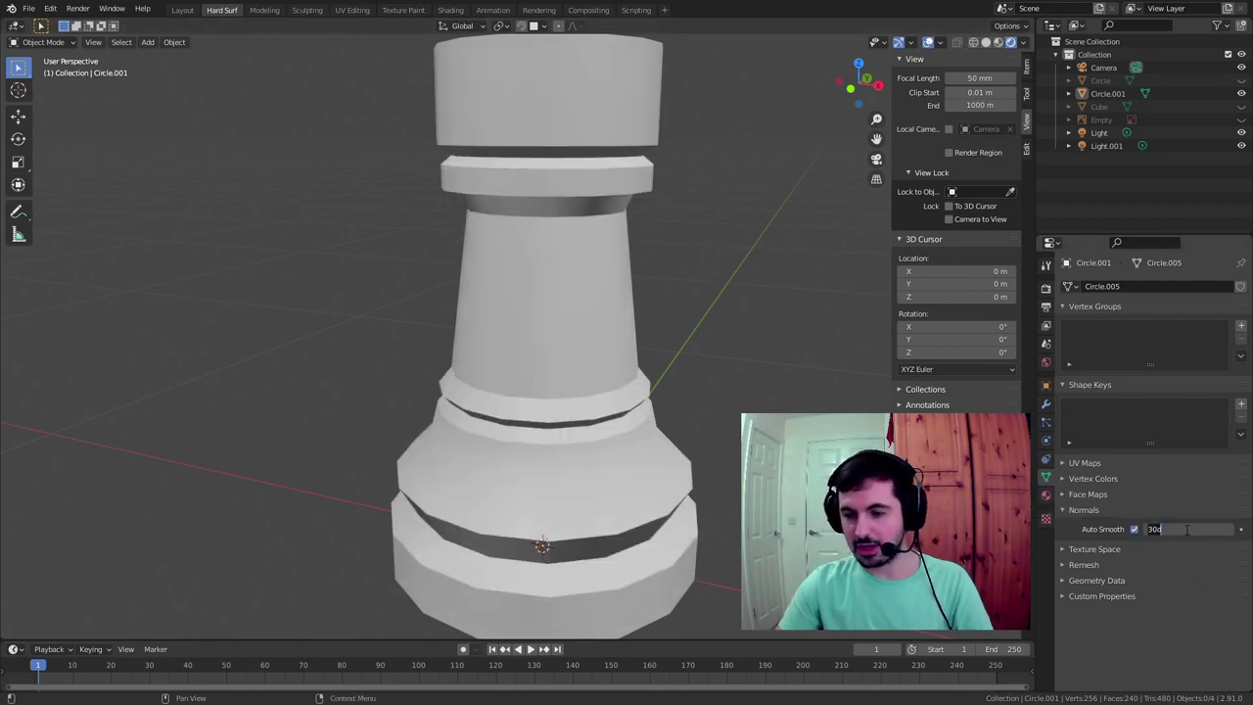
pyautogui.click(1186, 529)
pyautogui.write('60')
pyautogui.press('Return')
pyautogui.moveTo(786, 391); pyautogui.dragTo(621, 251, button='middle')
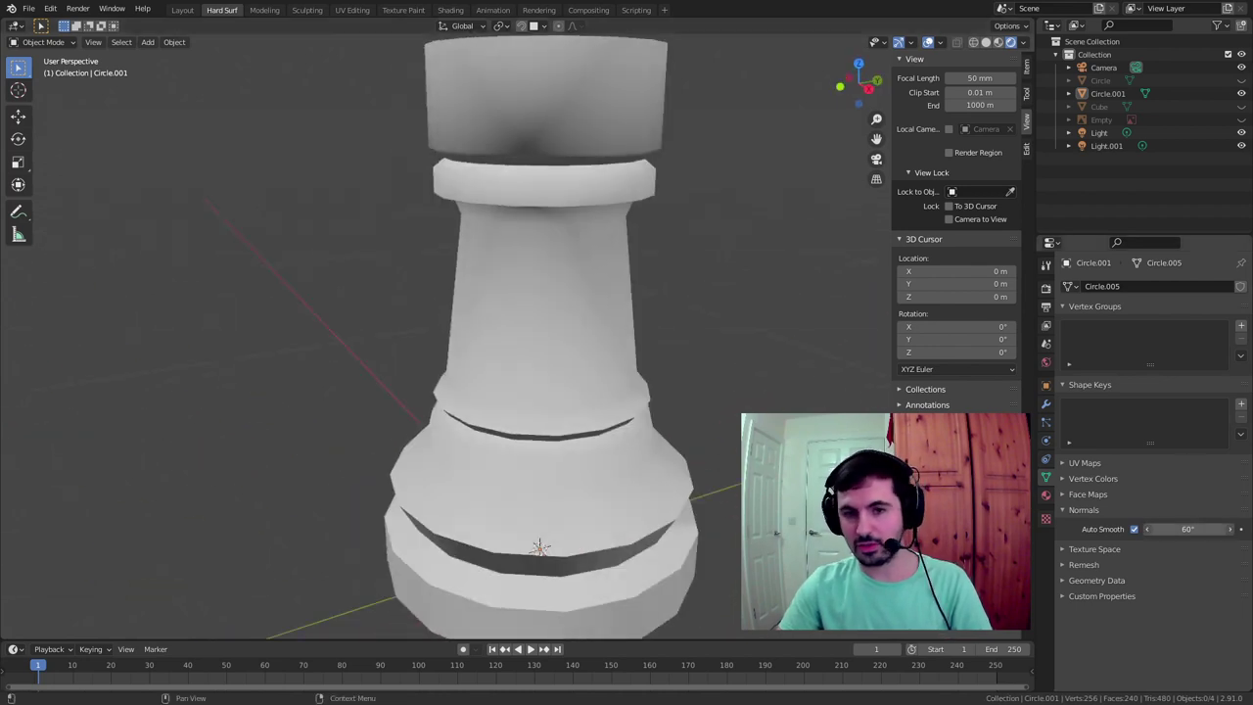
pyautogui.moveTo(1186, 528); pyautogui.dragTo(1192, 528)
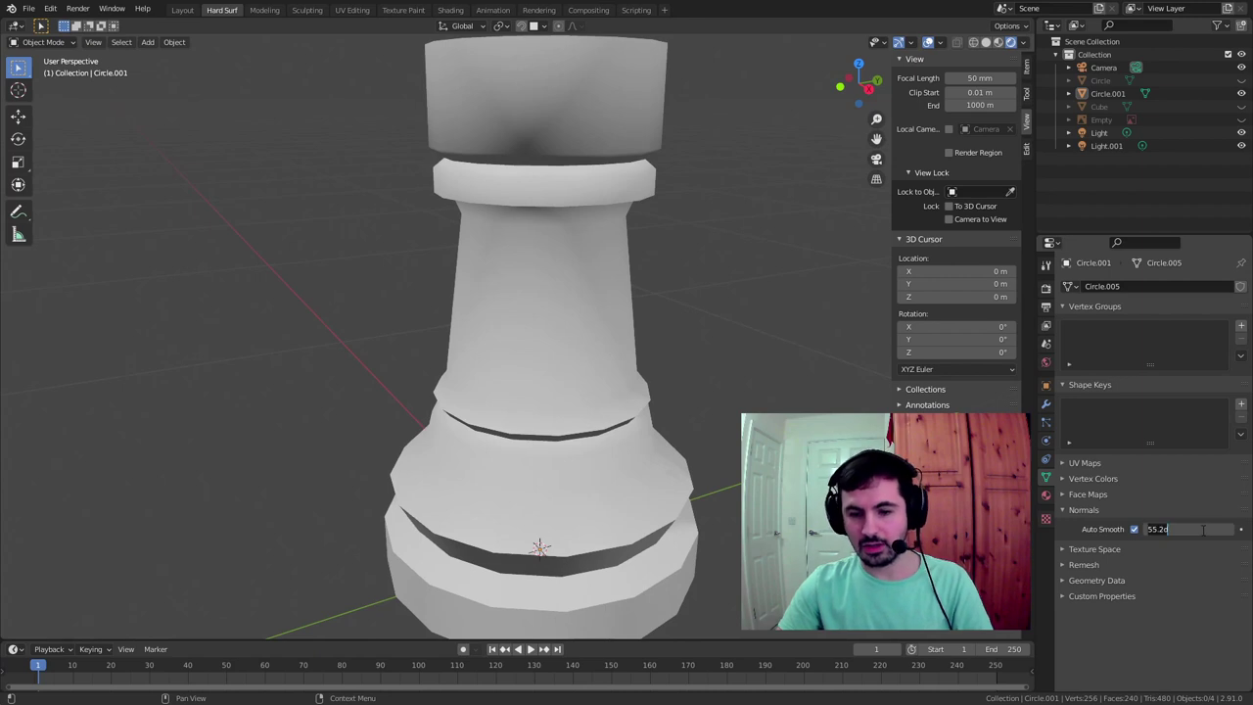
pyautogui.write('30')
pyautogui.press('Return')
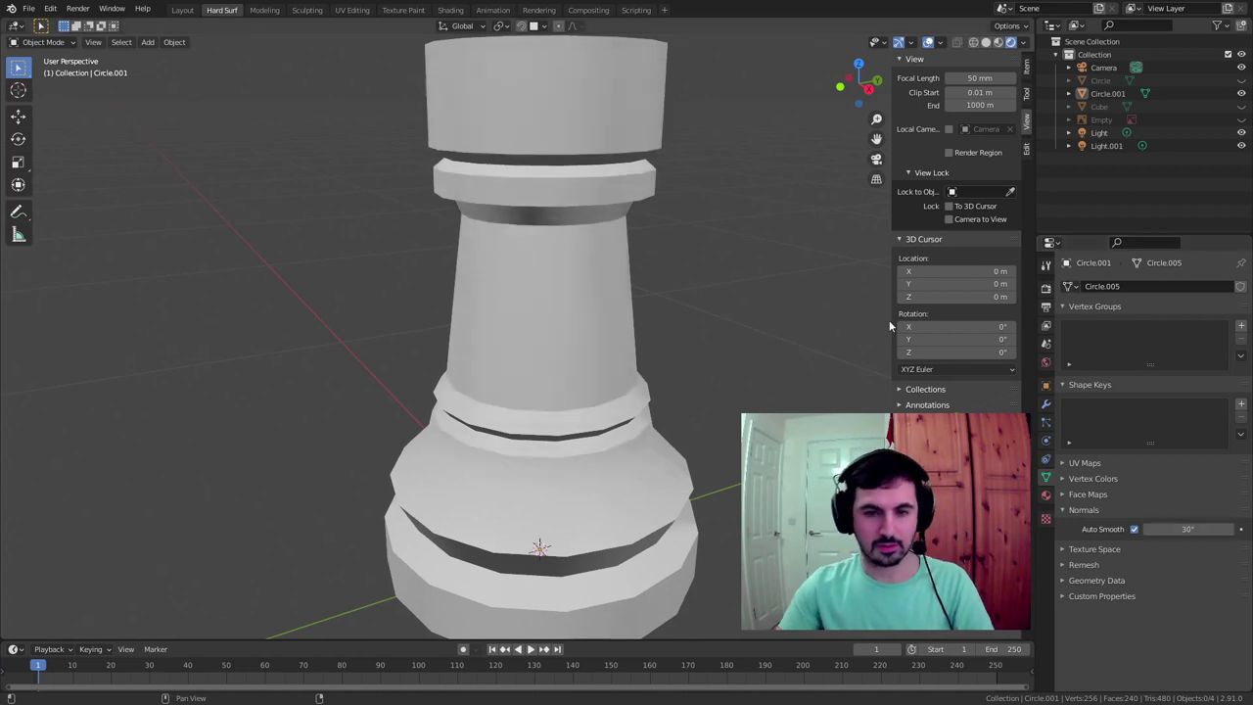
pyautogui.moveTo(701, 332); pyautogui.dragTo(679, 310, button='middle')
pyautogui.click(642, 293)
# Enter Edit Mode and toggle the Empty and Circle.001 visibility to compare, leaving the reference hidden
pyautogui.press('Tab')
pyautogui.moveTo(672, 265); pyautogui.dragTo(477, 203, button='middle')
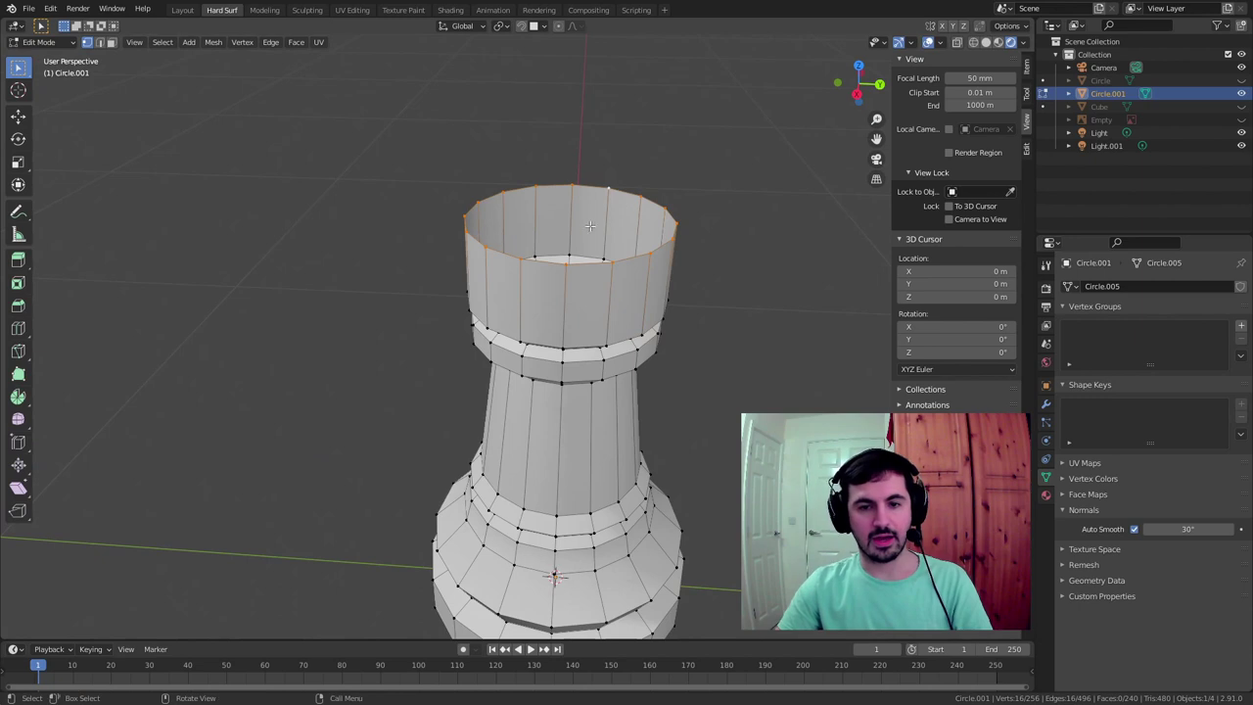
pyautogui.click(1242, 119)
pyautogui.moveTo(724, 162)
pyautogui.mouseDown(button='middle')
pyautogui.moveTo(675, 153)
pyautogui.moveTo(735, 154)
pyautogui.mouseUp(button='middle')
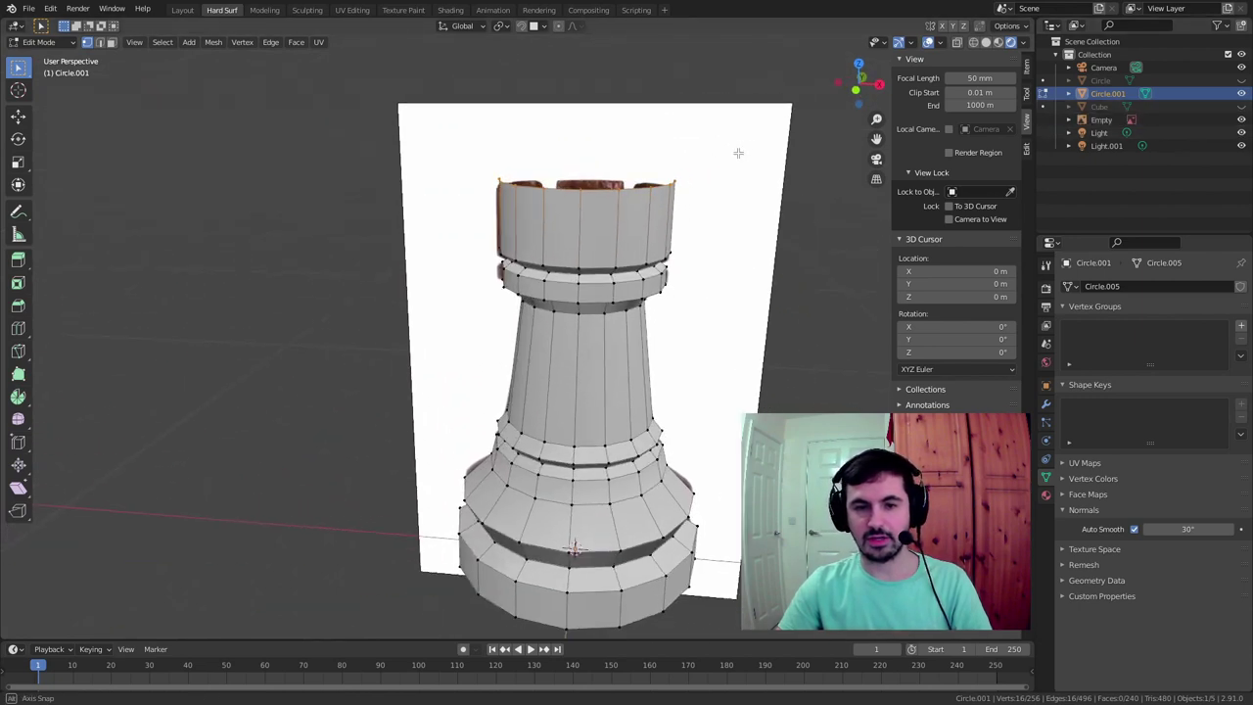
pyautogui.click(1241, 93)
pyautogui.moveTo(460, 201); pyautogui.dragTo(483, 200, button='middle')
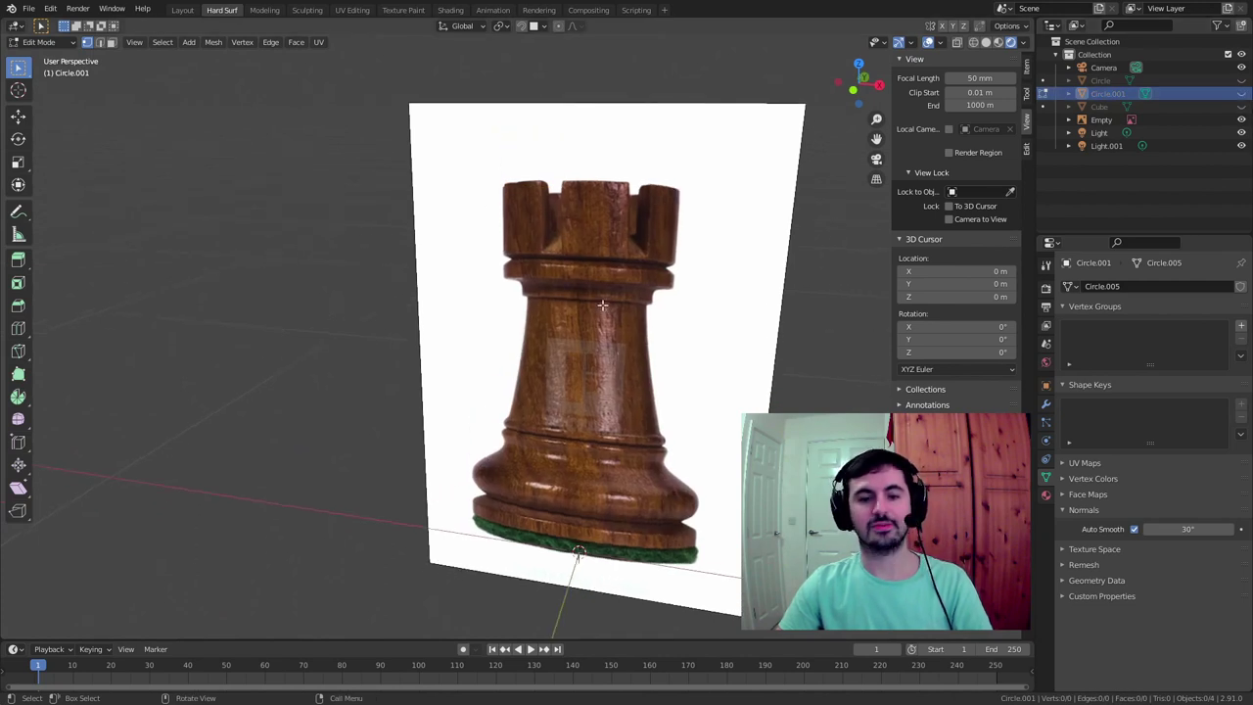
pyautogui.click(1242, 93)
pyautogui.moveTo(586, 206); pyautogui.dragTo(719, 274, button='middle')
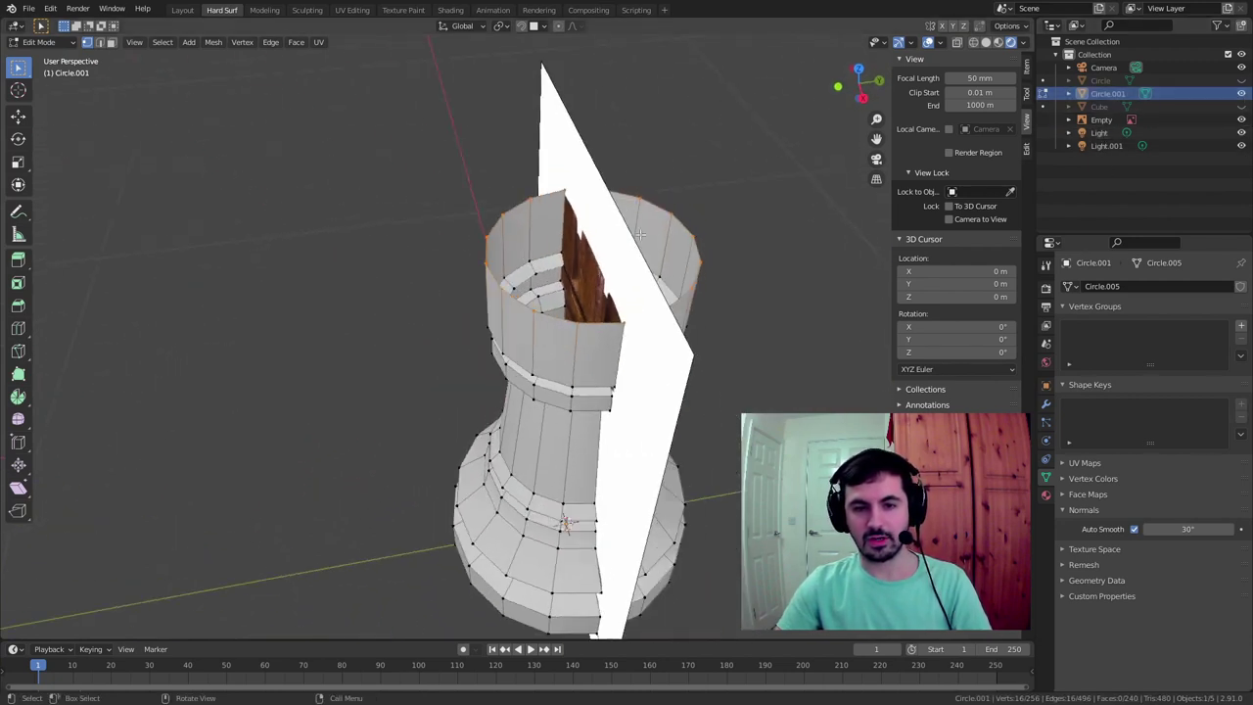
pyautogui.click(1242, 119)
pyautogui.moveTo(588, 244); pyautogui.dragTo(529, 226, button='middle')
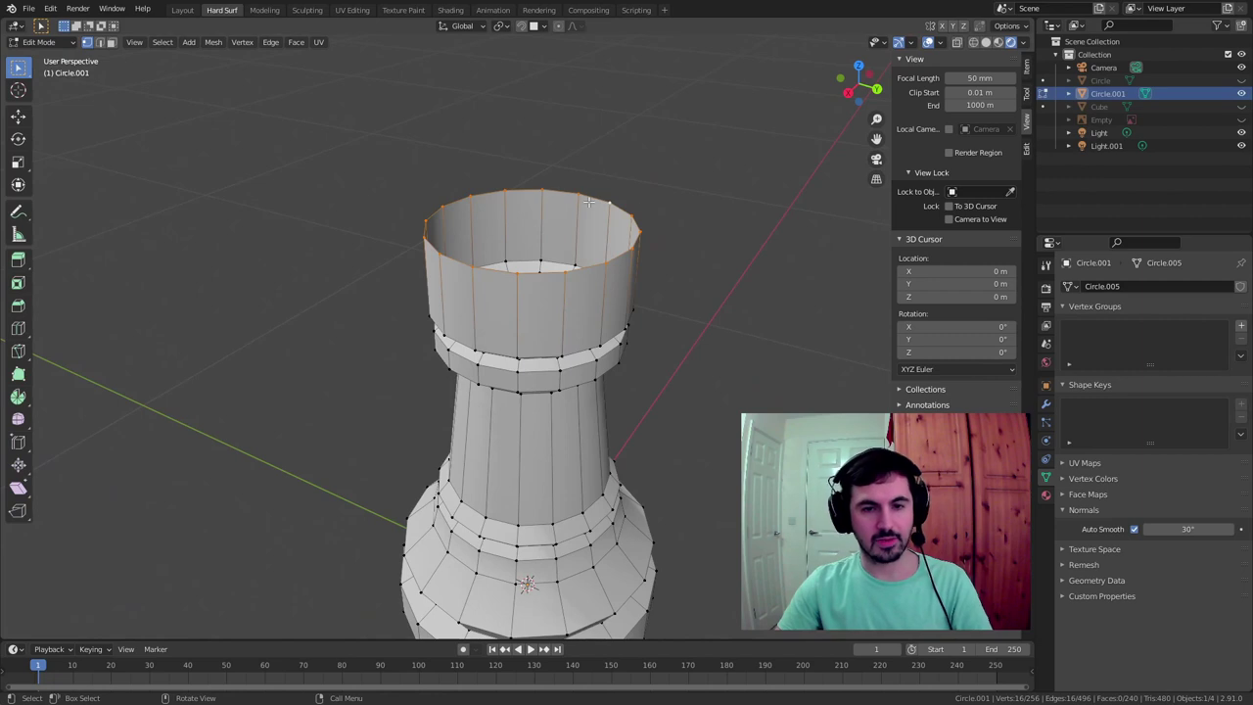
# Extrude the top rim in place and scale it inward to 0.685
pyautogui.press('e')
pyautogui.press('s')
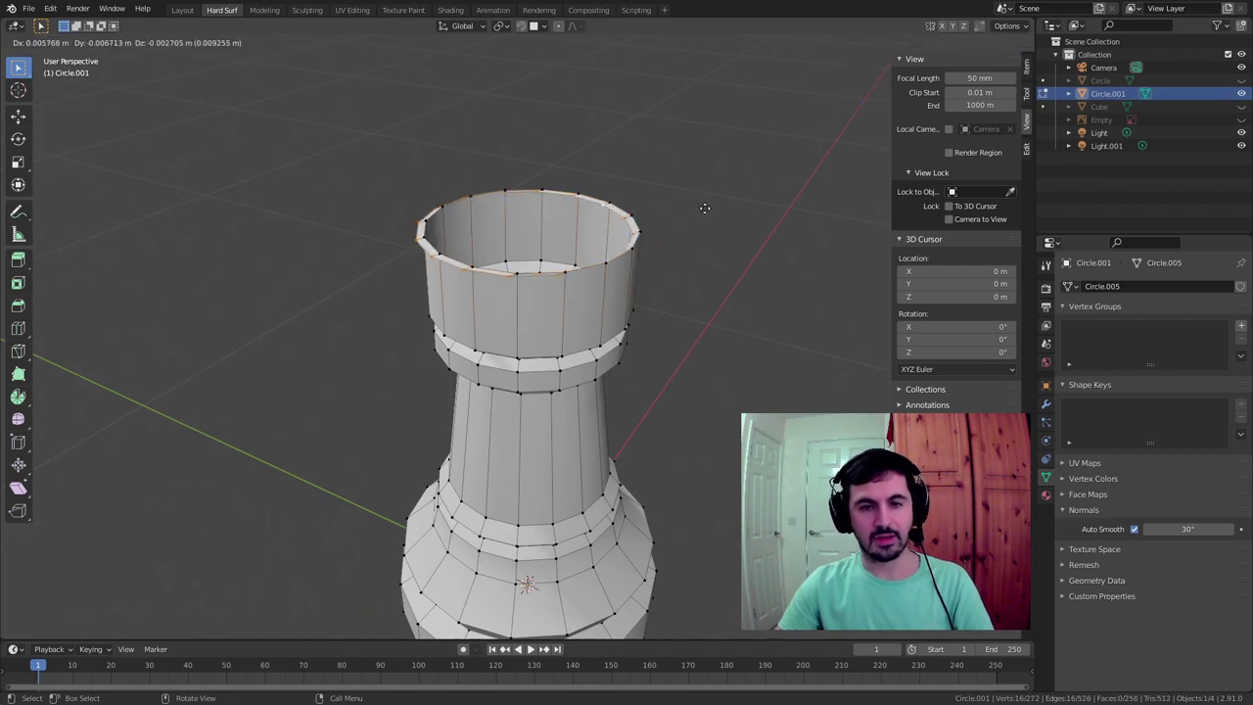
pyautogui.click(653, 208)
pyautogui.moveTo(652, 207); pyautogui.dragTo(587, 235, button='middle')
pyautogui.scroll(5, 587, 235)
pyautogui.scroll(-5, 556, 257)
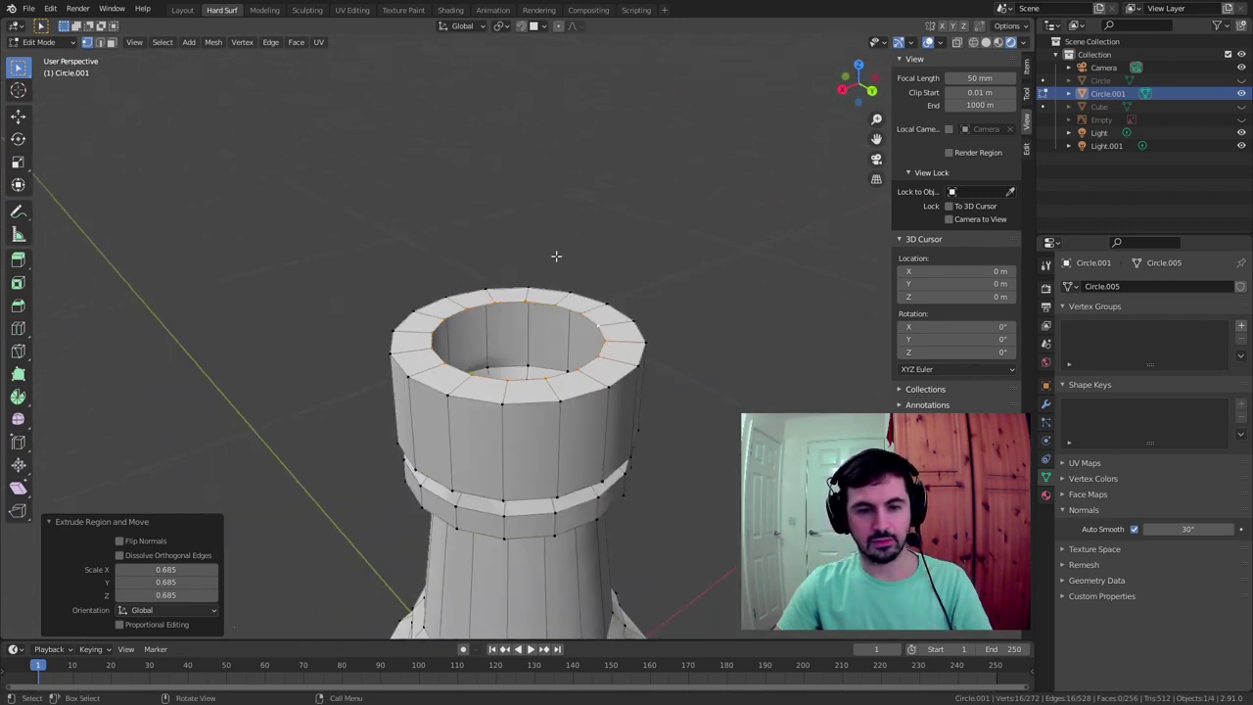
pyautogui.scroll(1, 616, 257)
pyautogui.scroll(-3, 616, 258)
pyautogui.moveTo(652, 245); pyautogui.dragTo(582, 314, button='middle')
# Extrude the inner ring about 0.086 m down into the tower to form the hollow
pyautogui.press('e')
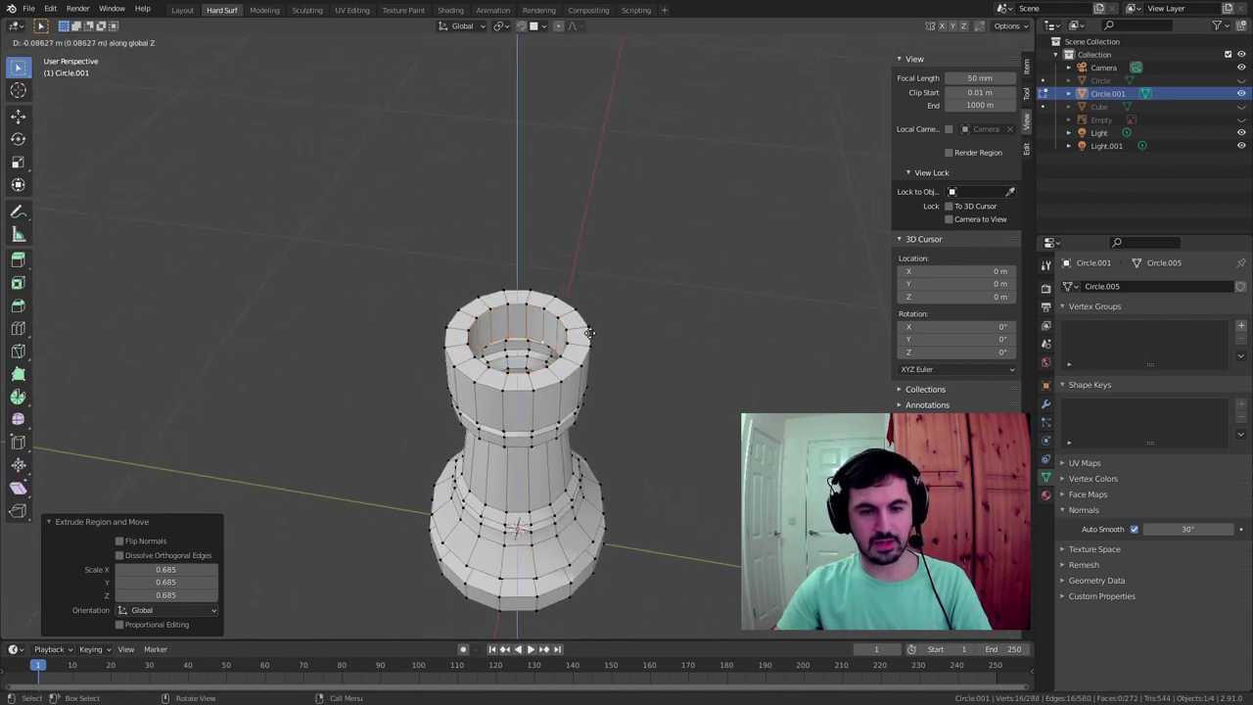
pyautogui.click(589, 333)
pyautogui.moveTo(589, 333); pyautogui.dragTo(518, 285, button='middle')
pyautogui.scroll(3, 674, 317)
pyautogui.scroll(-1, 528, 481)
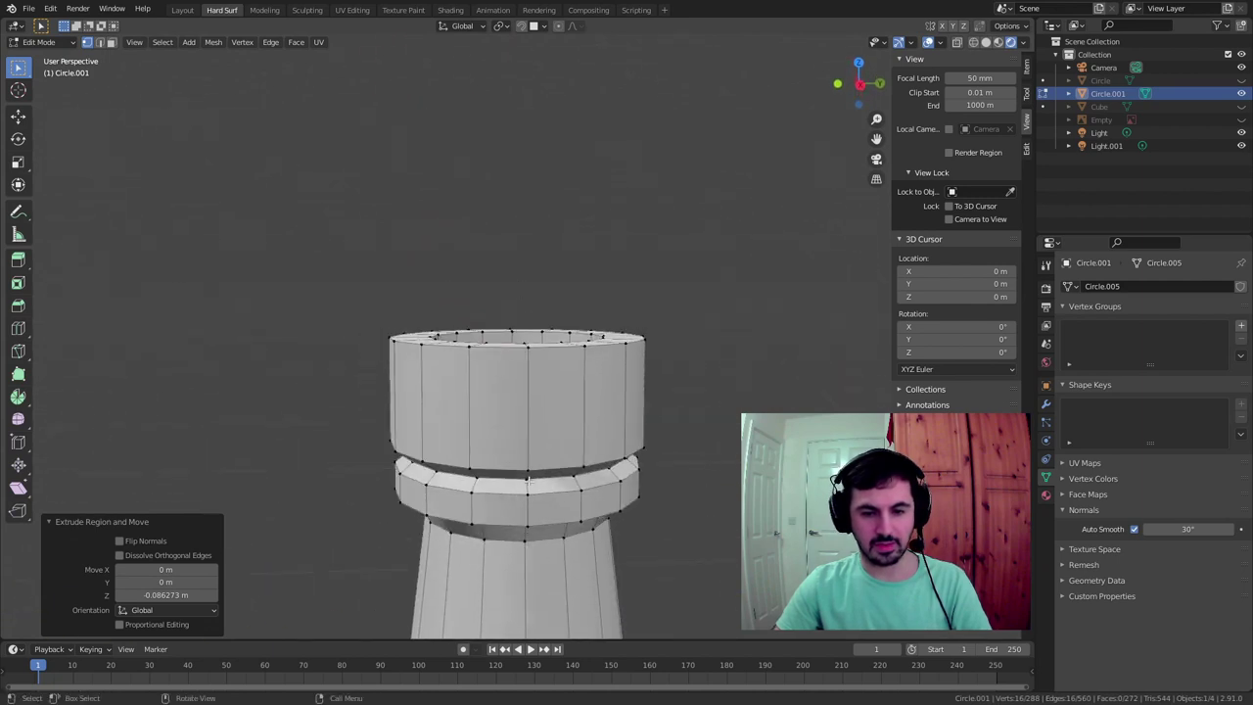
pyautogui.press('2')
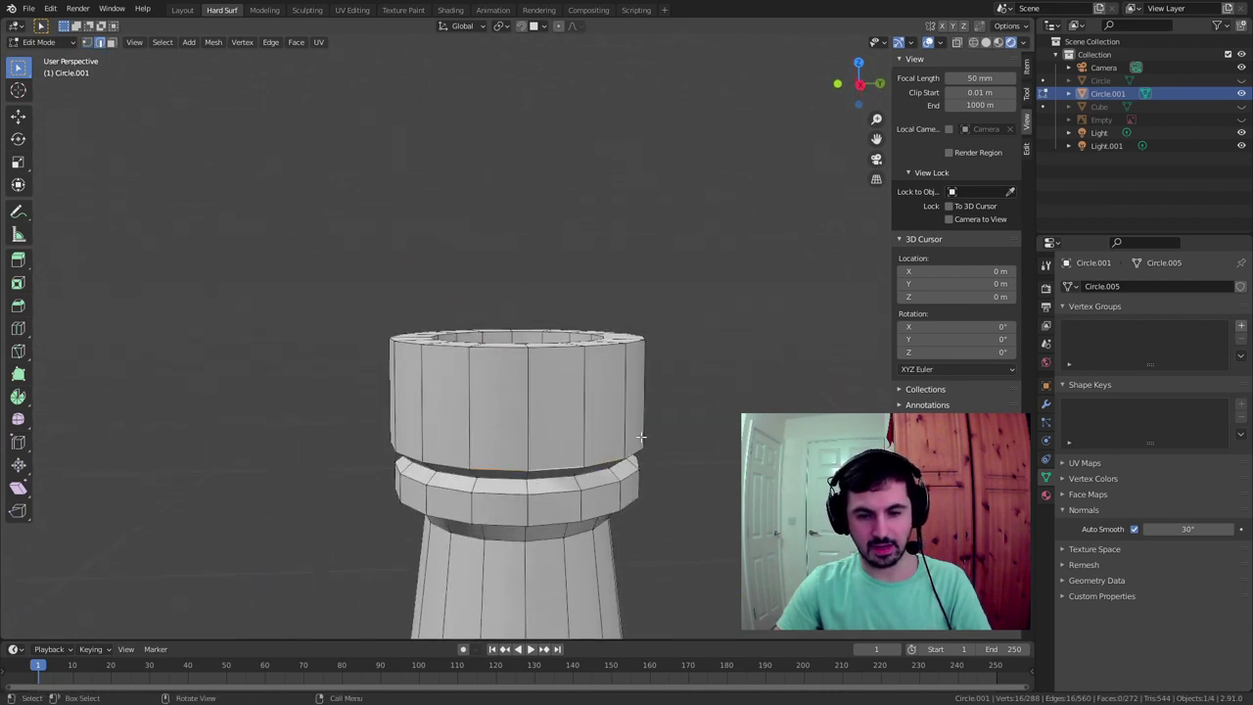
pyautogui.moveTo(641, 438); pyautogui.dragTo(521, 368, button='middle')
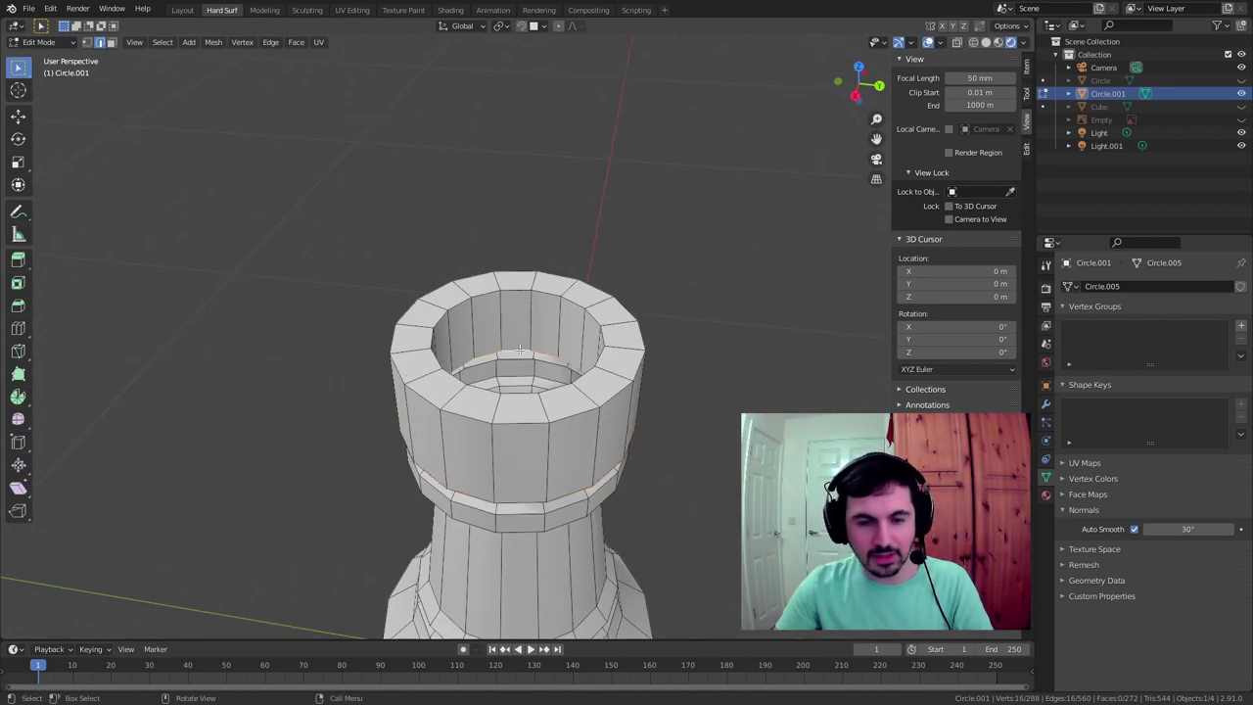
pyautogui.press('1')
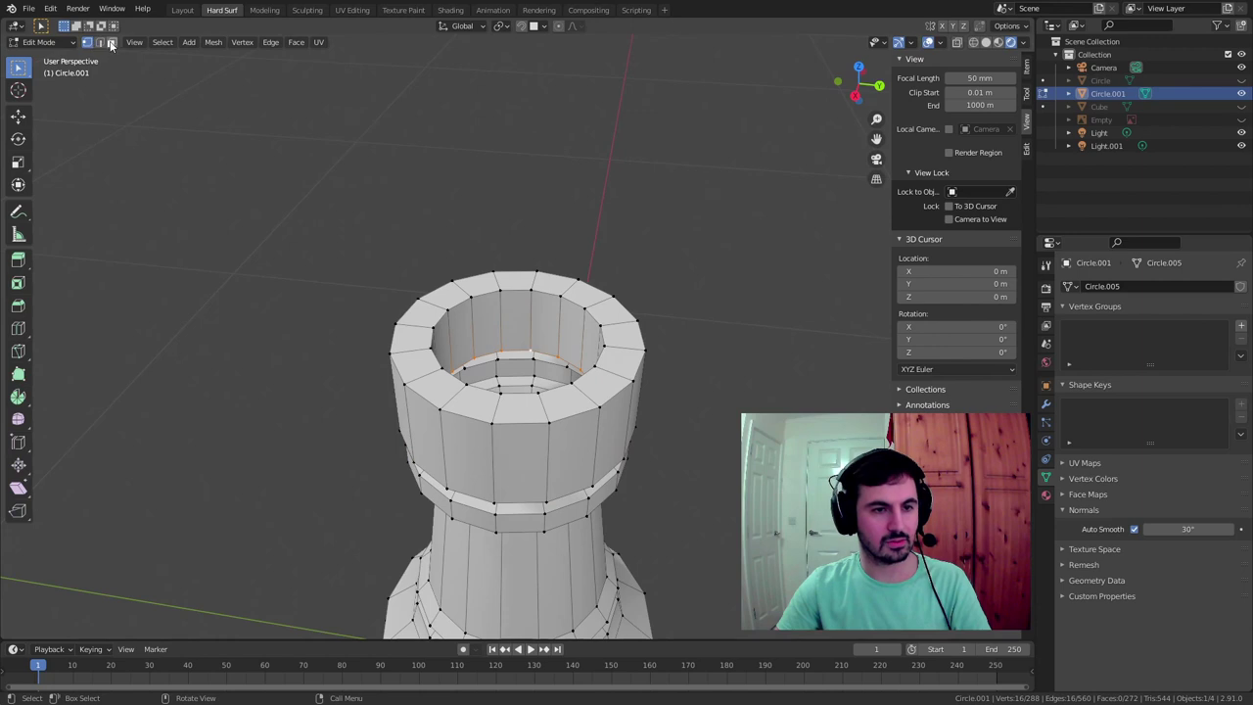
# Fill the inner loop with a flat floor face at the bottom of the hollow
pyautogui.moveTo(520, 253); pyautogui.dragTo(502, 218, button='middle')
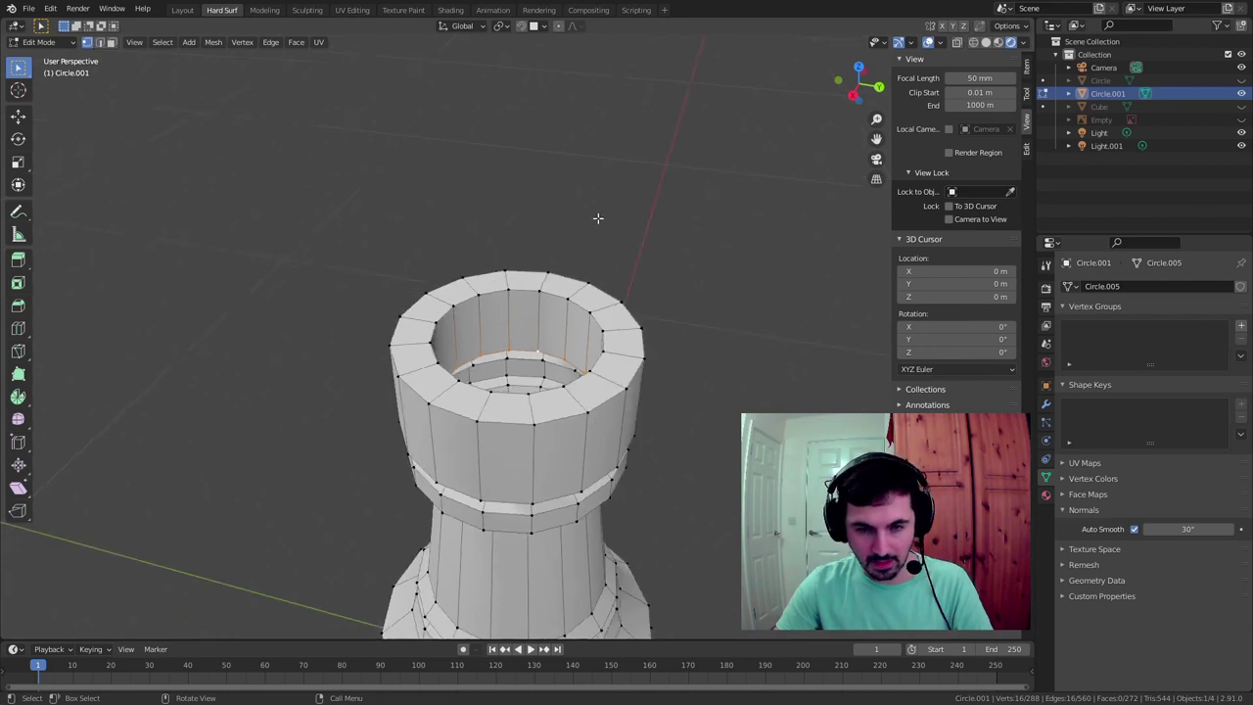
pyautogui.press('f')
pyautogui.moveTo(627, 178); pyautogui.dragTo(529, 360, button='middle')
pyautogui.scroll(3, 522, 364)
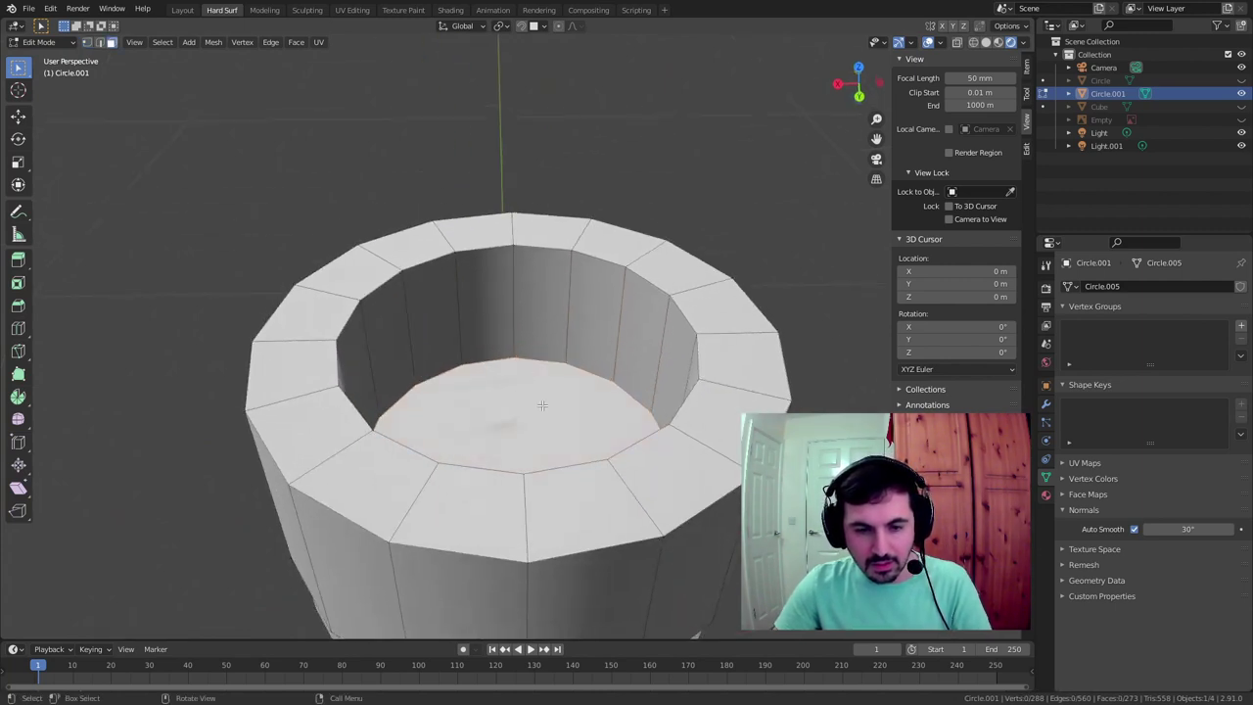
pyautogui.press('ctrl+KP_Add')
pyautogui.press('ctrl+KP_Subtract')
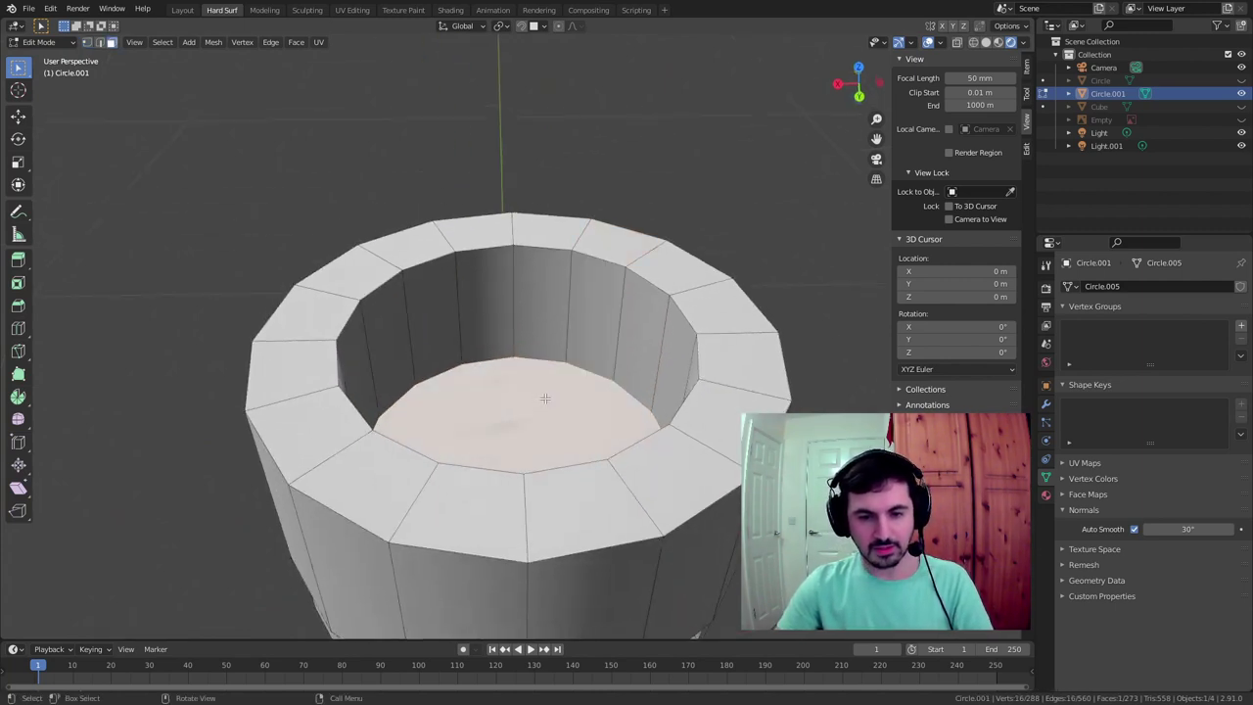
pyautogui.moveTo(542, 471); pyautogui.dragTo(591, 396, button='middle')
# Flip the floor face's normals and reselect that face
pyautogui.hotkey('alt', 'n')
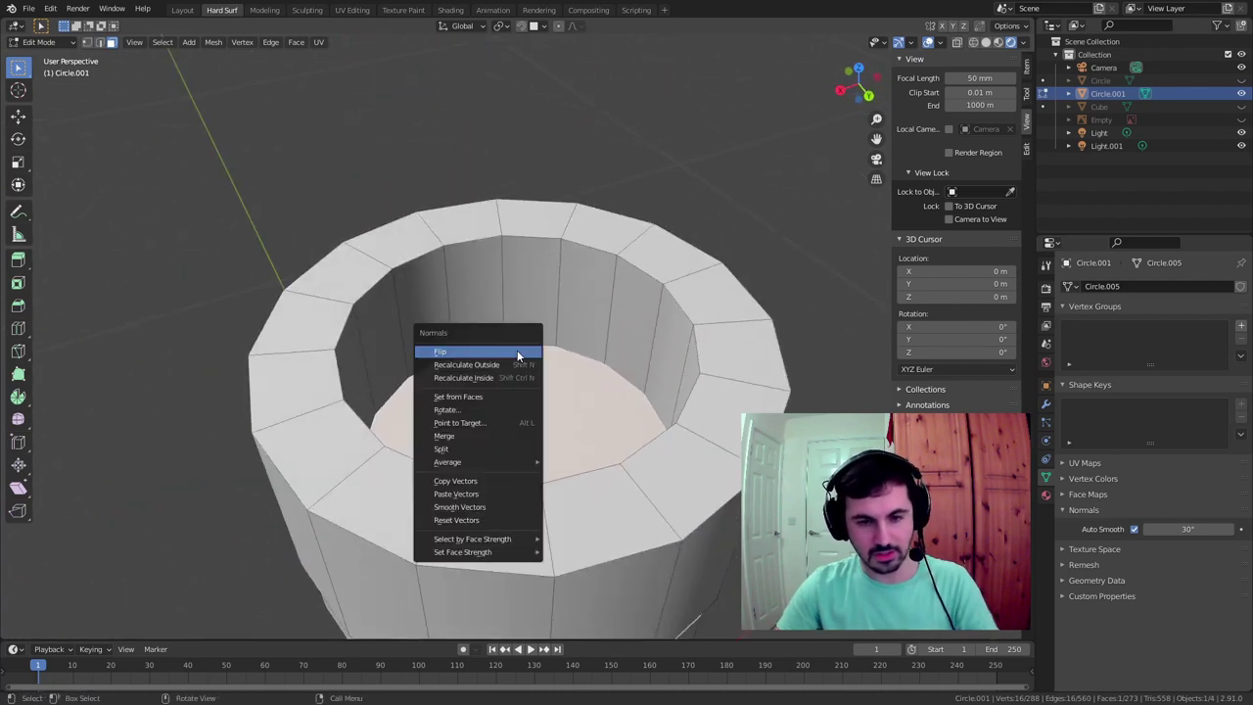
pyautogui.click(509, 349)
pyautogui.moveTo(509, 350); pyautogui.dragTo(663, 405, button='middle')
pyautogui.press('g')
pyautogui.press('z')
pyautogui.click(618, 313)
pyautogui.hotkey('alt', 'a')
pyautogui.click(513, 388)
pyautogui.moveTo(513, 387)
pyautogui.mouseDown(button='middle')
pyautogui.moveTo(526, 363)
pyautogui.moveTo(425, 405)
pyautogui.moveTo(554, 422)
pyautogui.moveTo(578, 401)
pyautogui.mouseUp(button='middle')
# Turn on the Face Orientation overlay in the viewport
pyautogui.hotkey('alt', 'a')
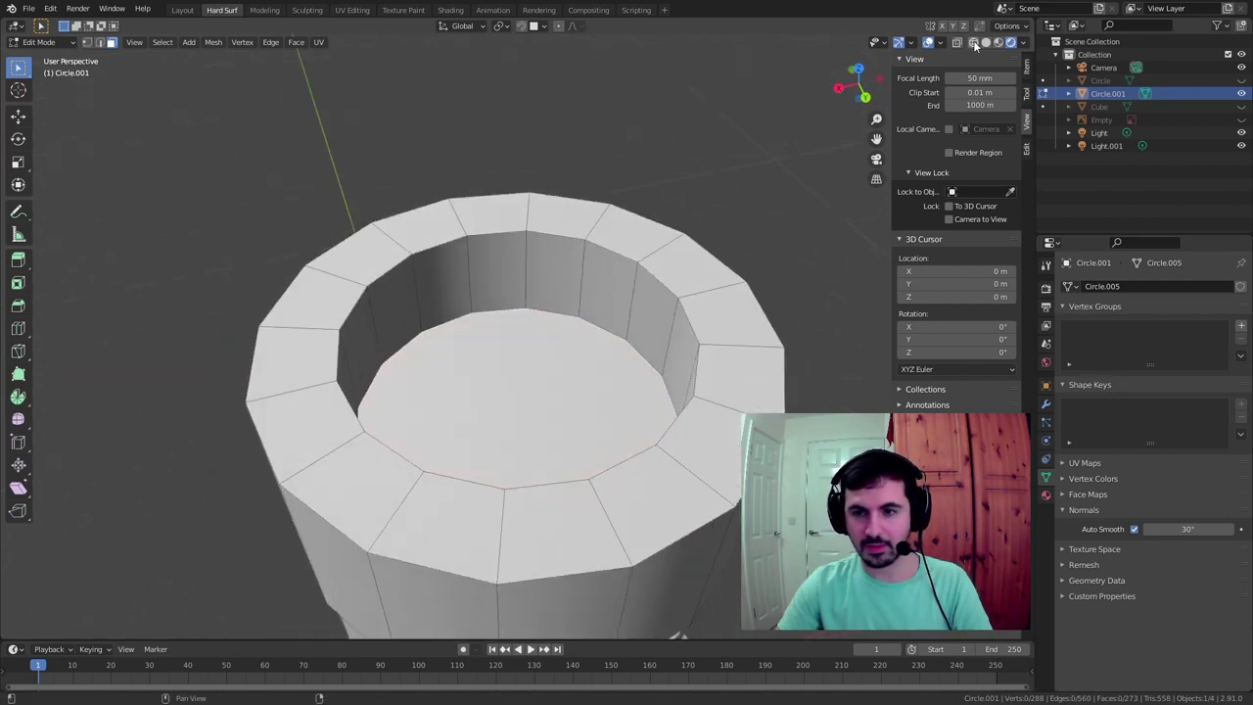
pyautogui.click(1023, 43)
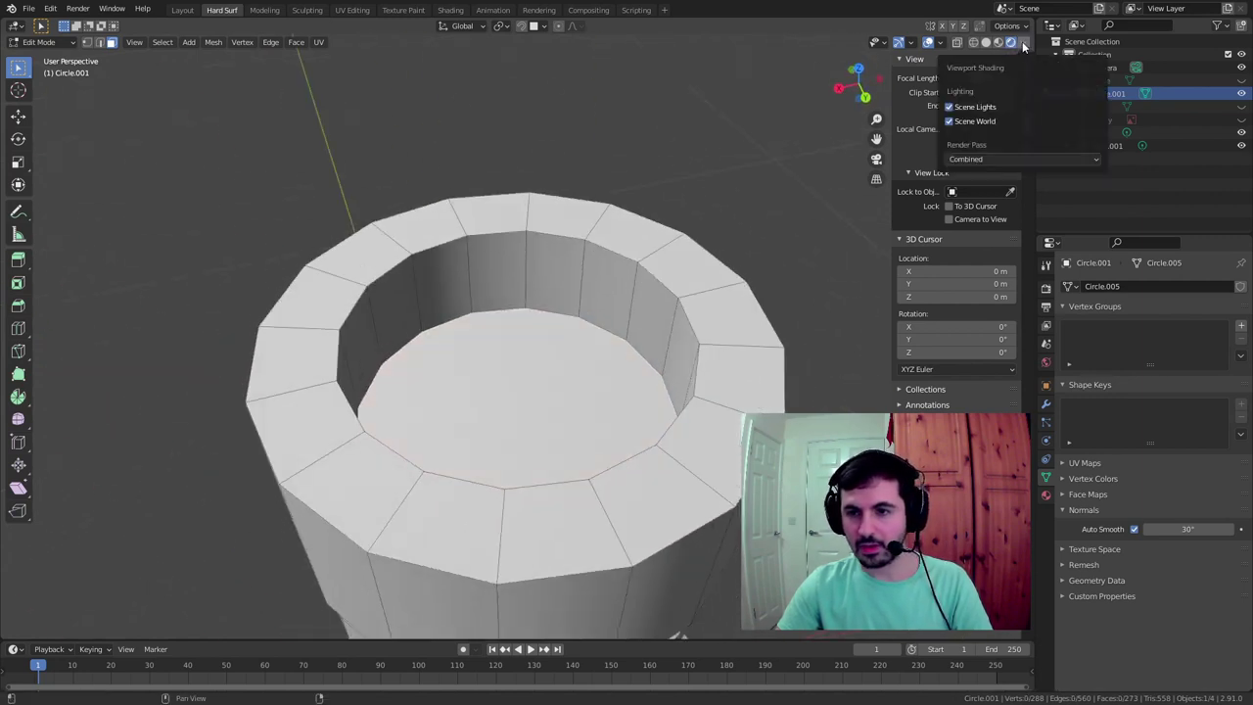
pyautogui.click(941, 41)
pyautogui.click(861, 278)
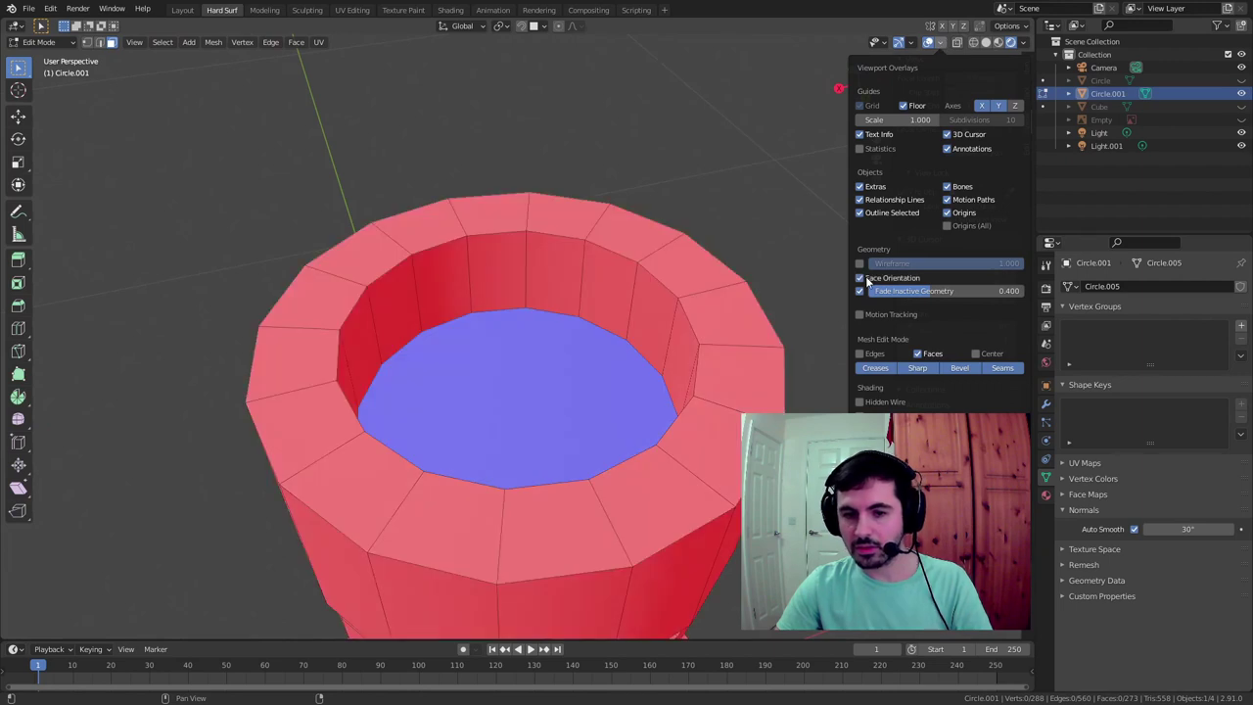
pyautogui.click(862, 279)
pyautogui.moveTo(791, 266); pyautogui.dragTo(762, 210, button='middle')
pyautogui.click(941, 44)
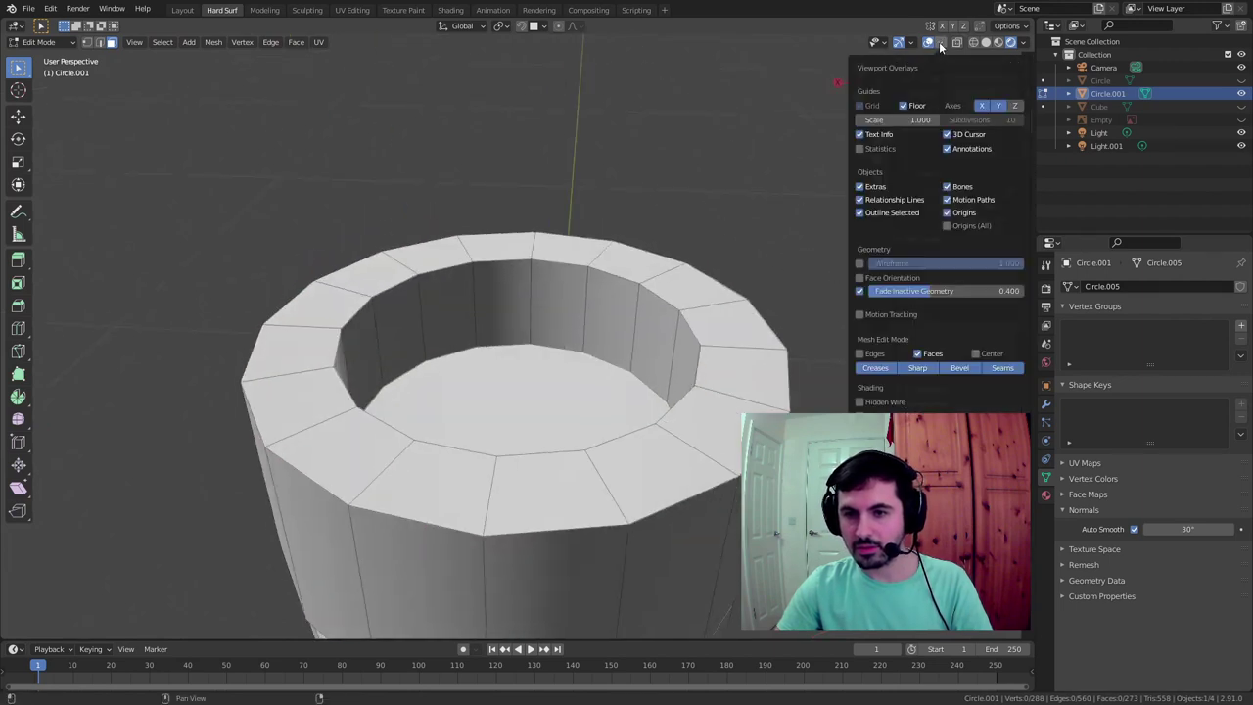
pyautogui.click(861, 278)
# Orbit around, under and into the rook to inspect its face-orientation colours
pyautogui.scroll(-5, 777, 251)
pyautogui.moveTo(789, 280); pyautogui.dragTo(725, 254, button='middle')
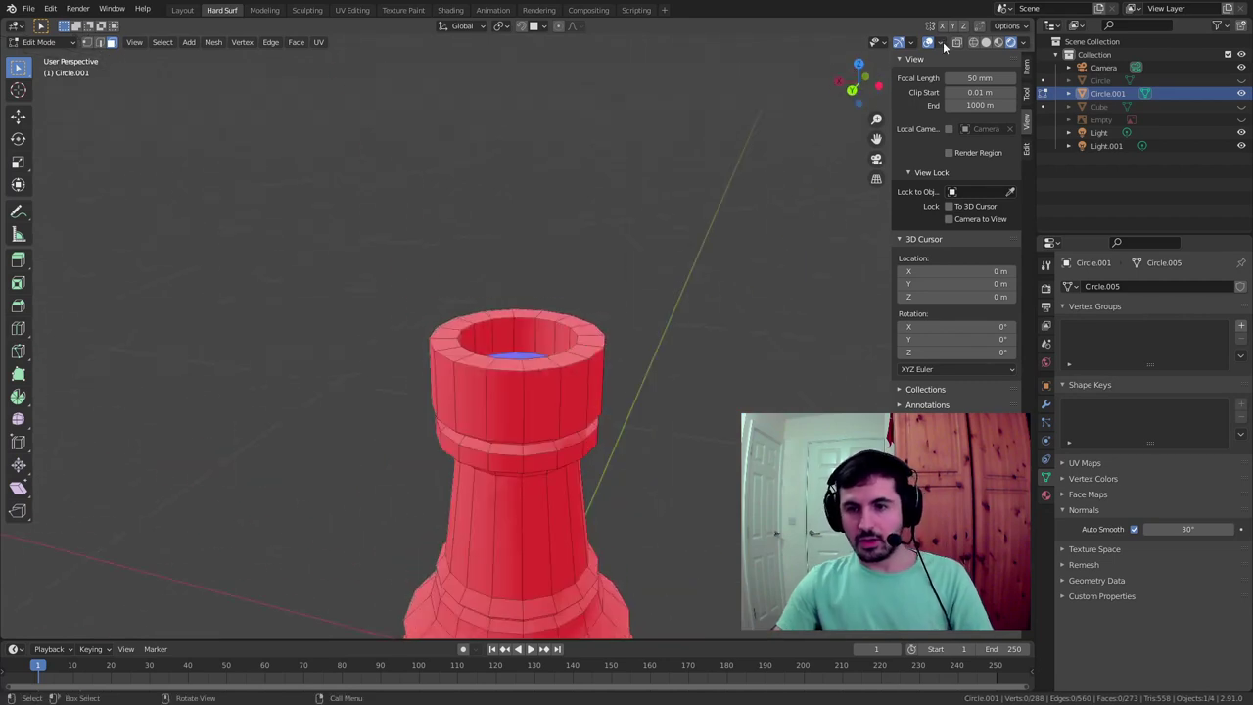
pyautogui.click(942, 44)
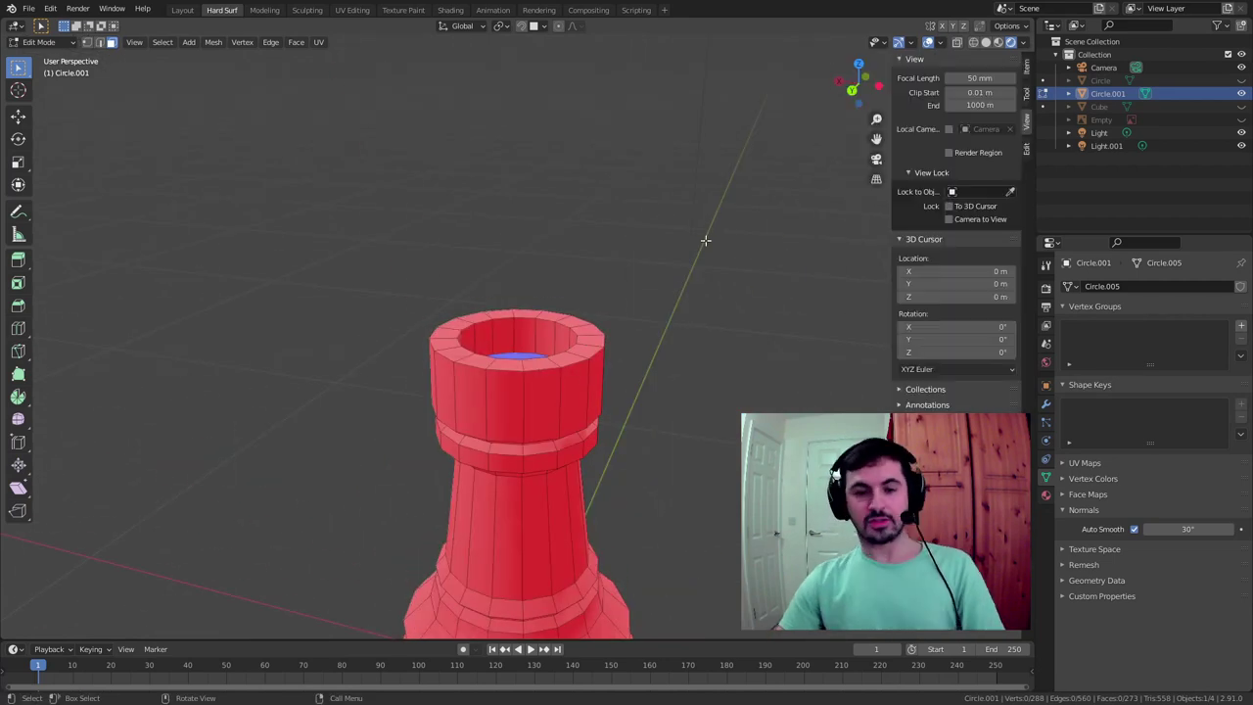
pyautogui.moveTo(627, 264); pyautogui.dragTo(618, 159, button='middle')
pyautogui.moveTo(653, 356); pyautogui.dragTo(607, 450, button='middle')
pyautogui.scroll(3, 593, 199)
pyautogui.moveTo(592, 200); pyautogui.dragTo(627, 206, button='middle')
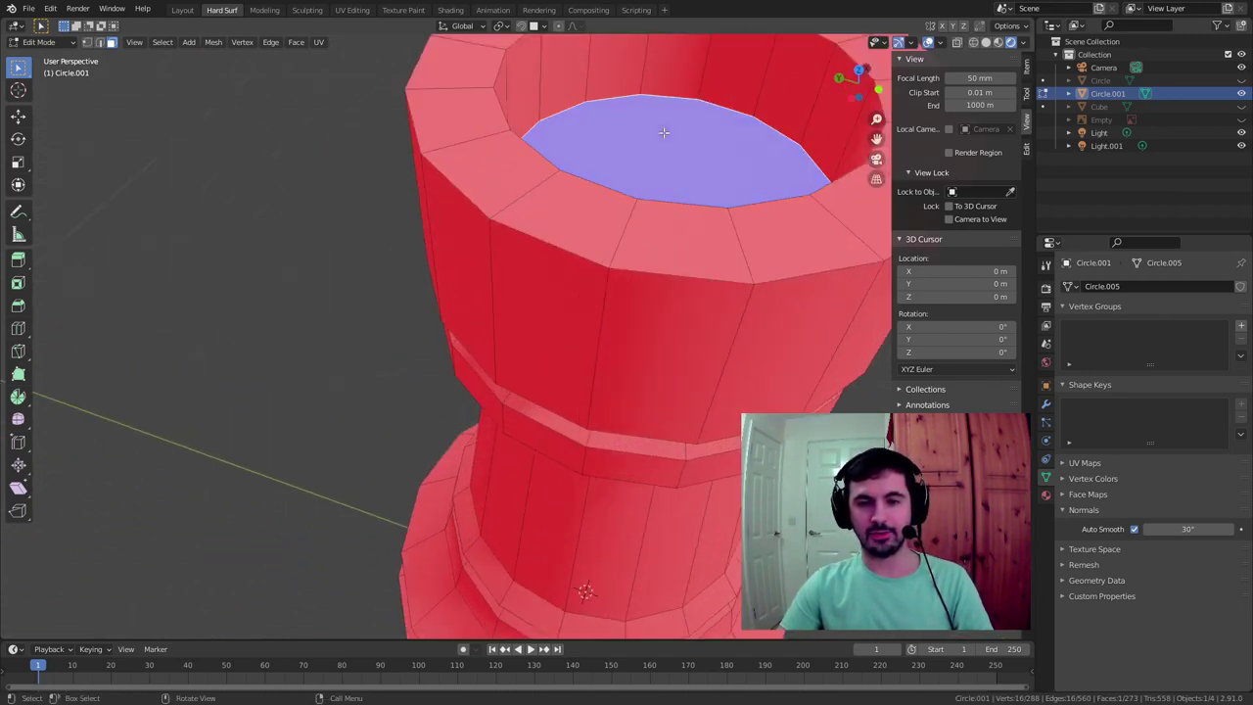
pyautogui.scroll(-4, 649, 210)
pyautogui.keyDown('shift'); pyautogui.moveTo(666, 249); pyautogui.dragTo(544, 165, button='middle'); pyautogui.keyUp('shift')
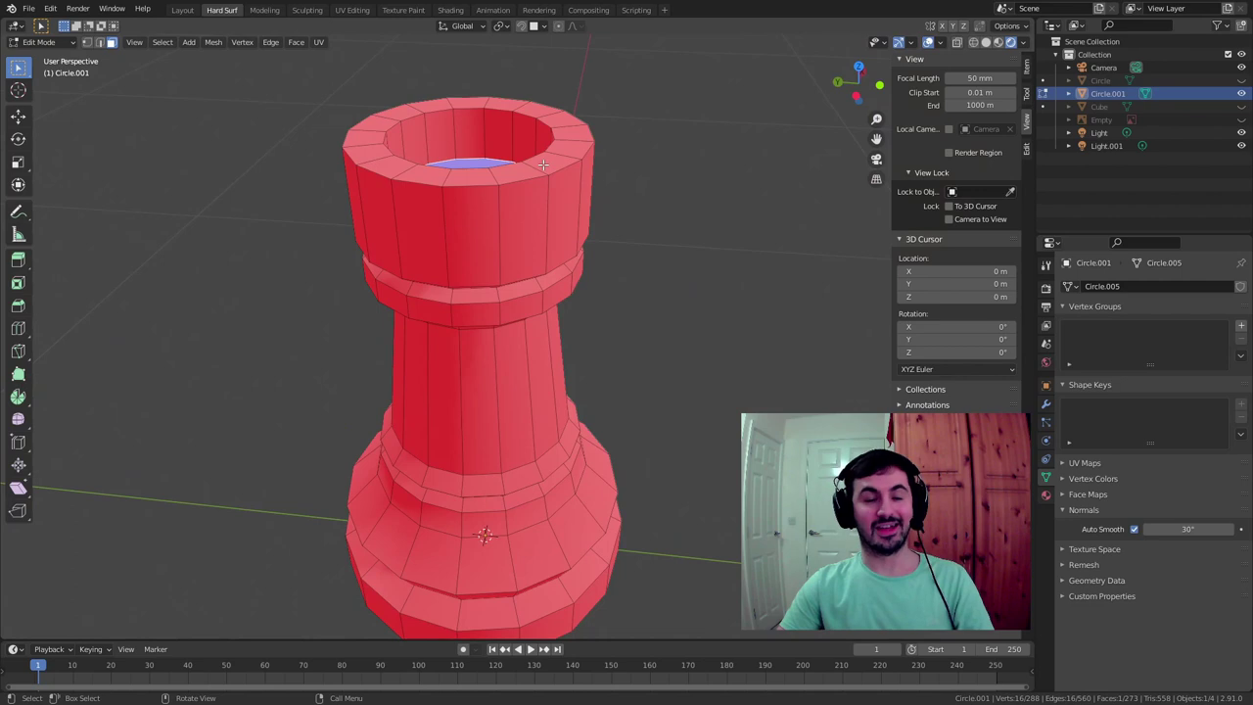
pyautogui.moveTo(543, 165); pyautogui.dragTo(499, 172, button='middle')
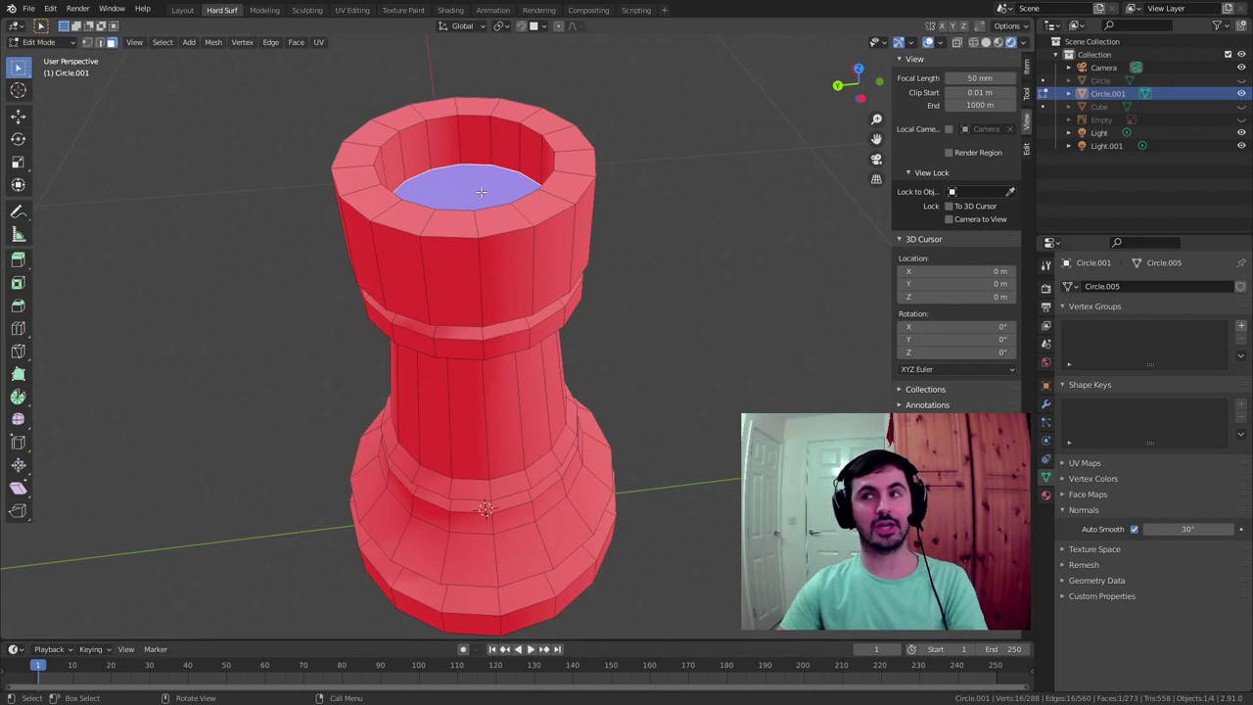
# Select all faces and recalculate normals outside so the whole rook shows blue
pyautogui.click(502, 133)
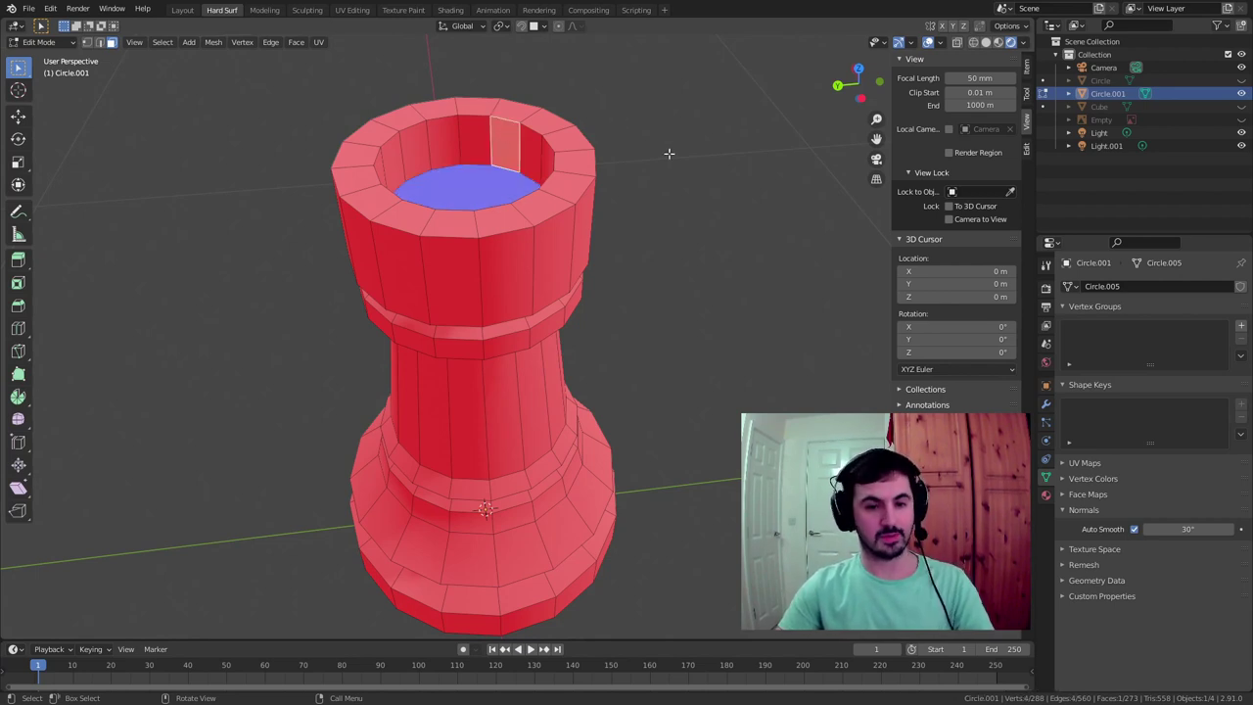
pyautogui.press('a')
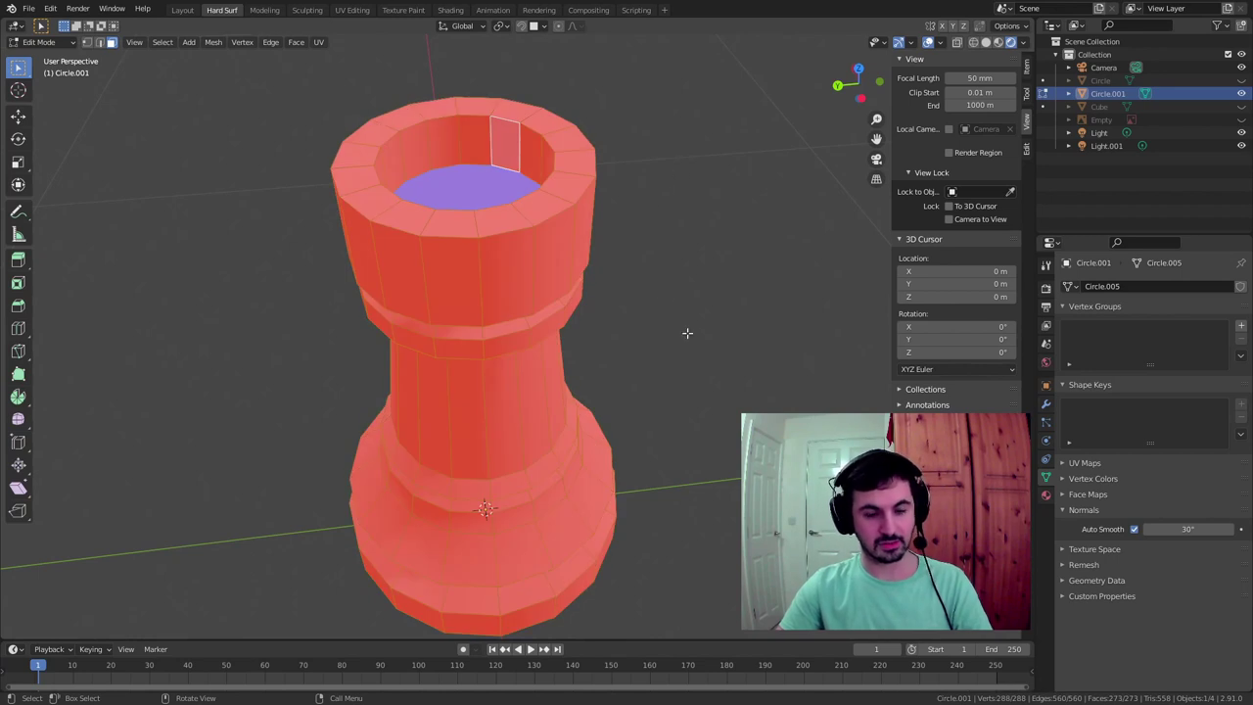
pyautogui.hotkey('alt', 'n')
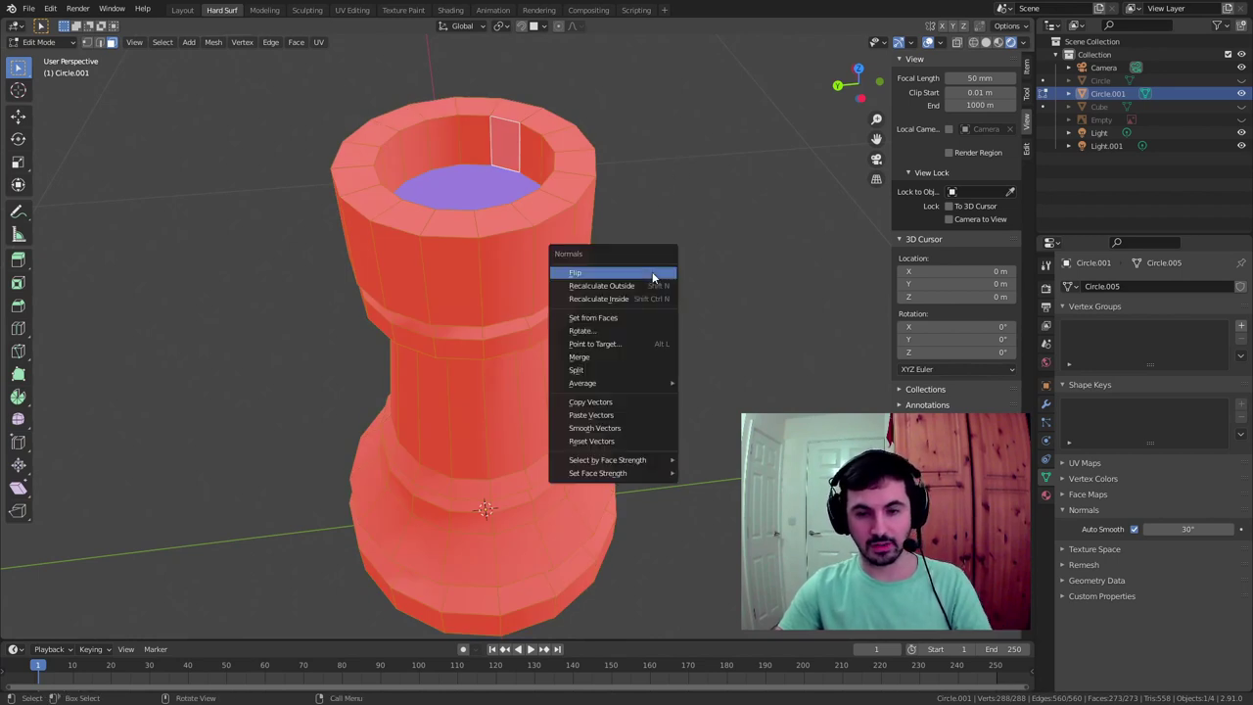
pyautogui.click(601, 285)
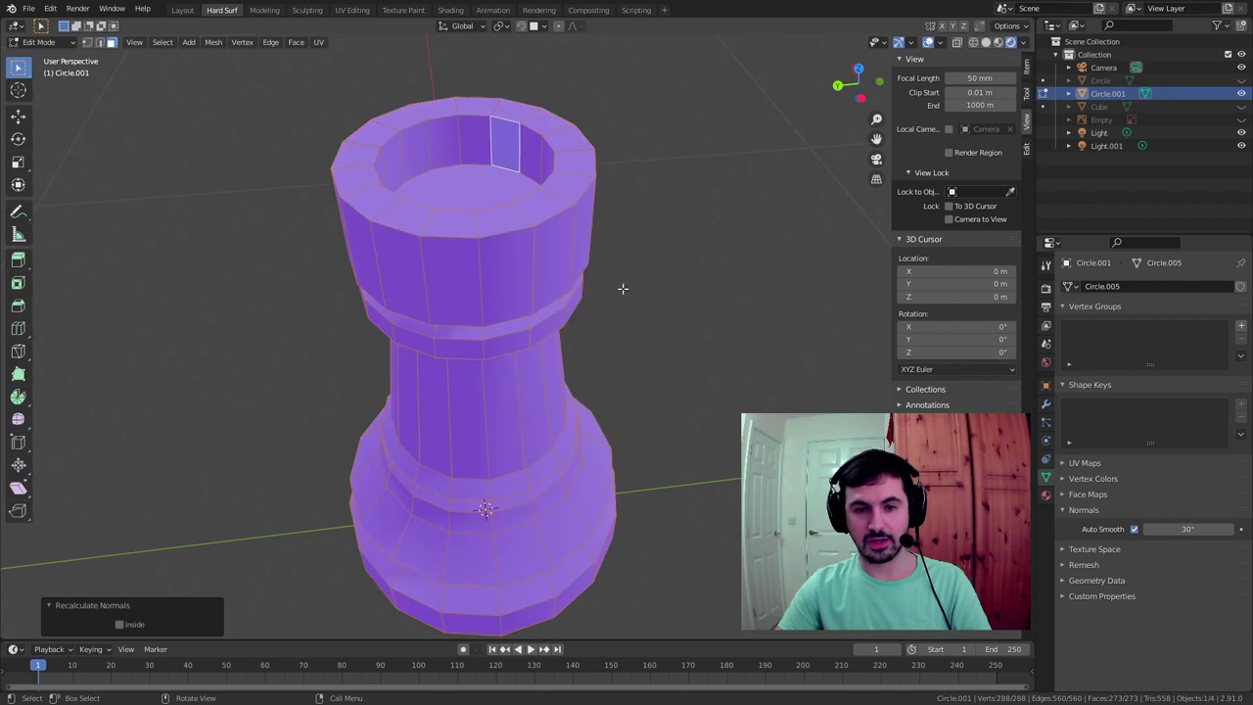
pyautogui.hotkey('alt', 'a')
pyautogui.moveTo(672, 256); pyautogui.dragTo(707, 237, button='middle')
pyautogui.moveTo(560, 334); pyautogui.dragTo(337, 528, button='middle')
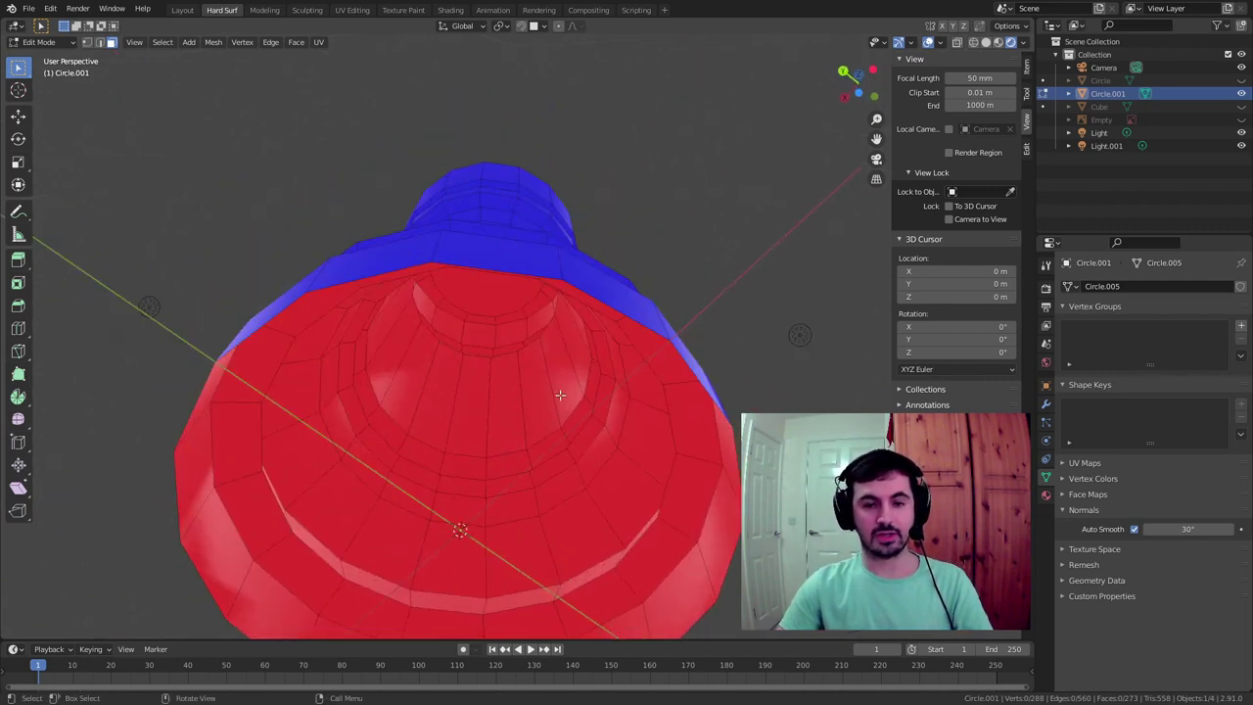
pyautogui.moveTo(560, 394); pyautogui.dragTo(644, 203, button='middle')
pyautogui.press('Tab')
pyautogui.press('Tab')
pyautogui.scroll(5, 509, 244)
pyautogui.scroll(-5, 512, 233)
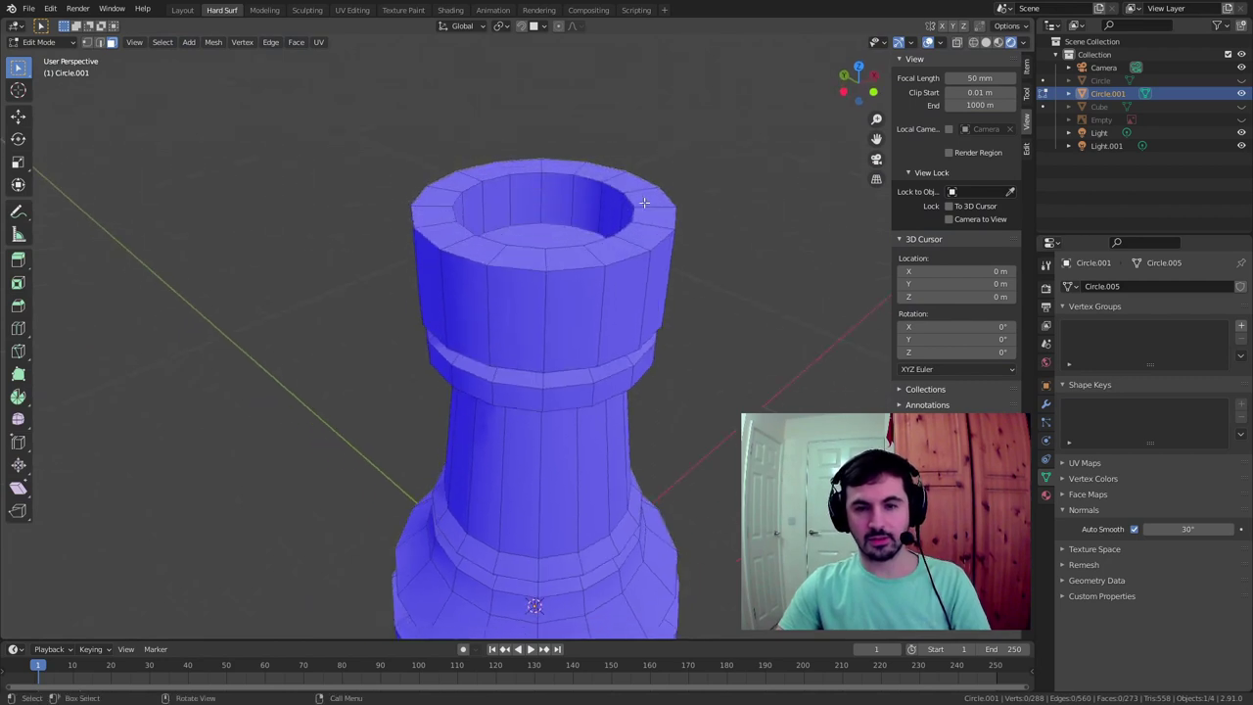
pyautogui.keyDown('alt'); pyautogui.click(634, 185); pyautogui.keyUp('alt')
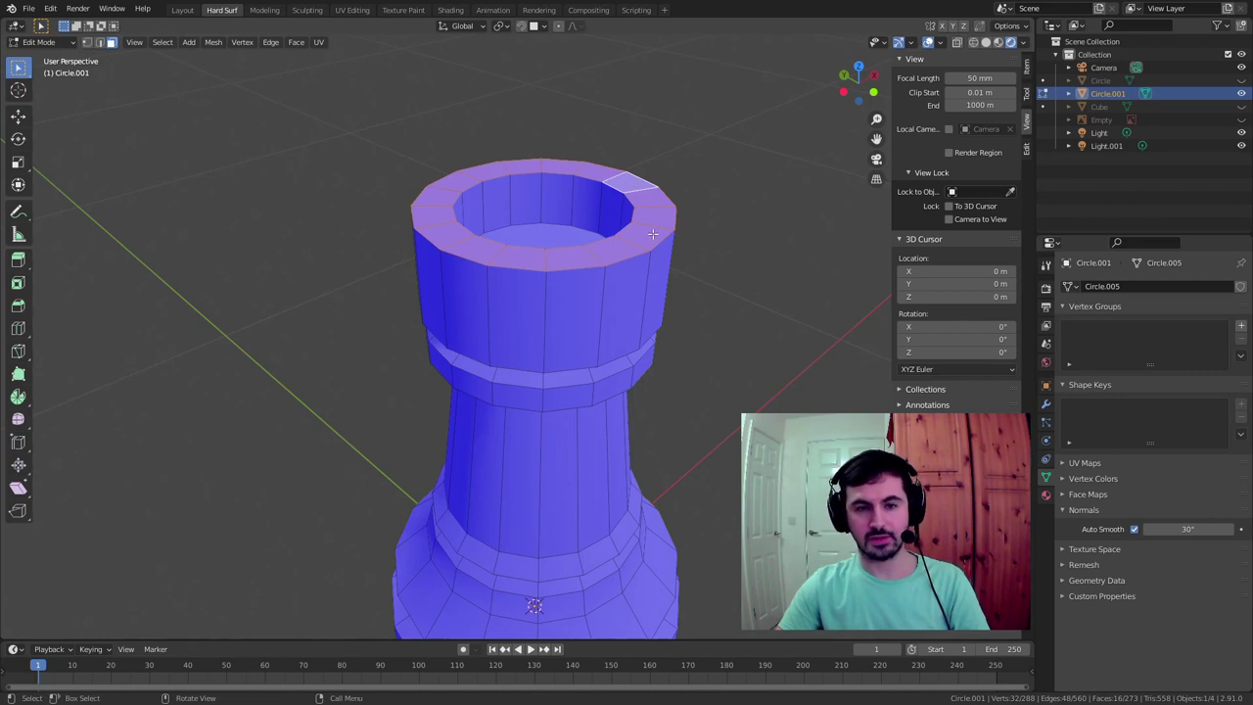
# Move the top rim face loop about 0.032 m down along Z
pyautogui.moveTo(653, 234); pyautogui.dragTo(725, 254, button='middle')
pyautogui.moveTo(591, 336); pyautogui.dragTo(625, 110, button='middle')
pyautogui.press('g')
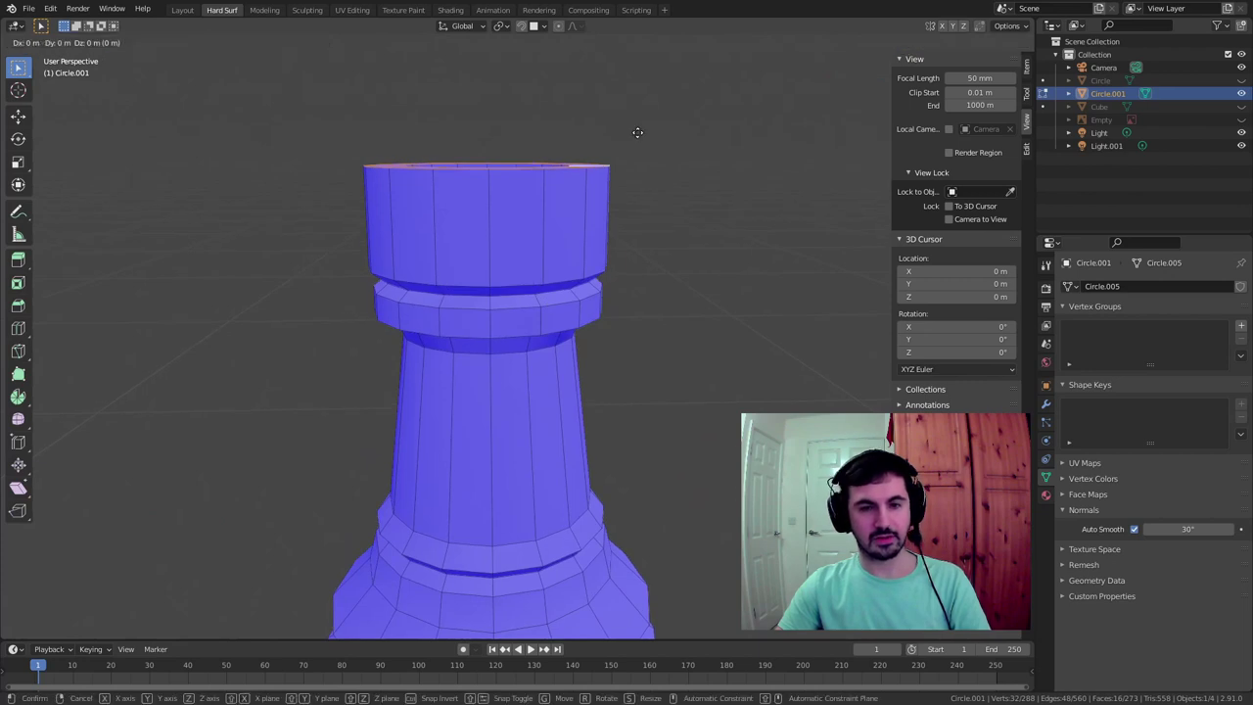
pyautogui.press('z')
pyautogui.click(637, 163)
pyautogui.moveTo(637, 162); pyautogui.dragTo(674, 210, button='middle')
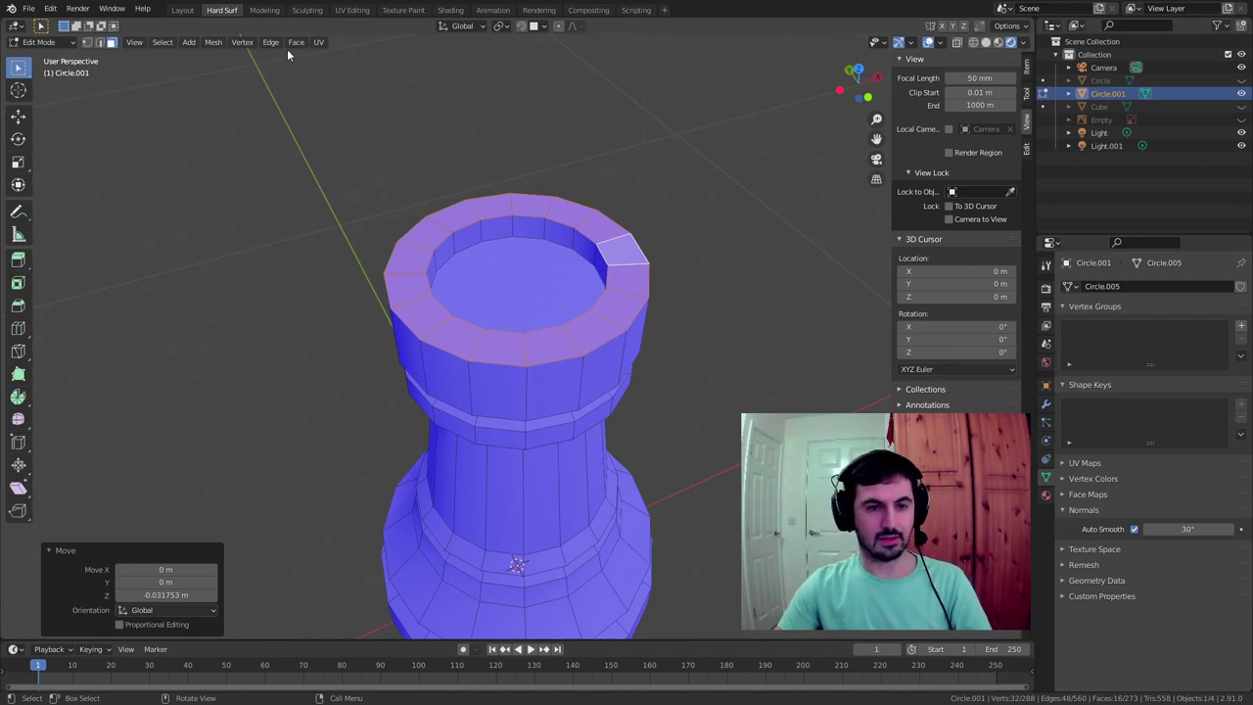
pyautogui.click(174, 44)
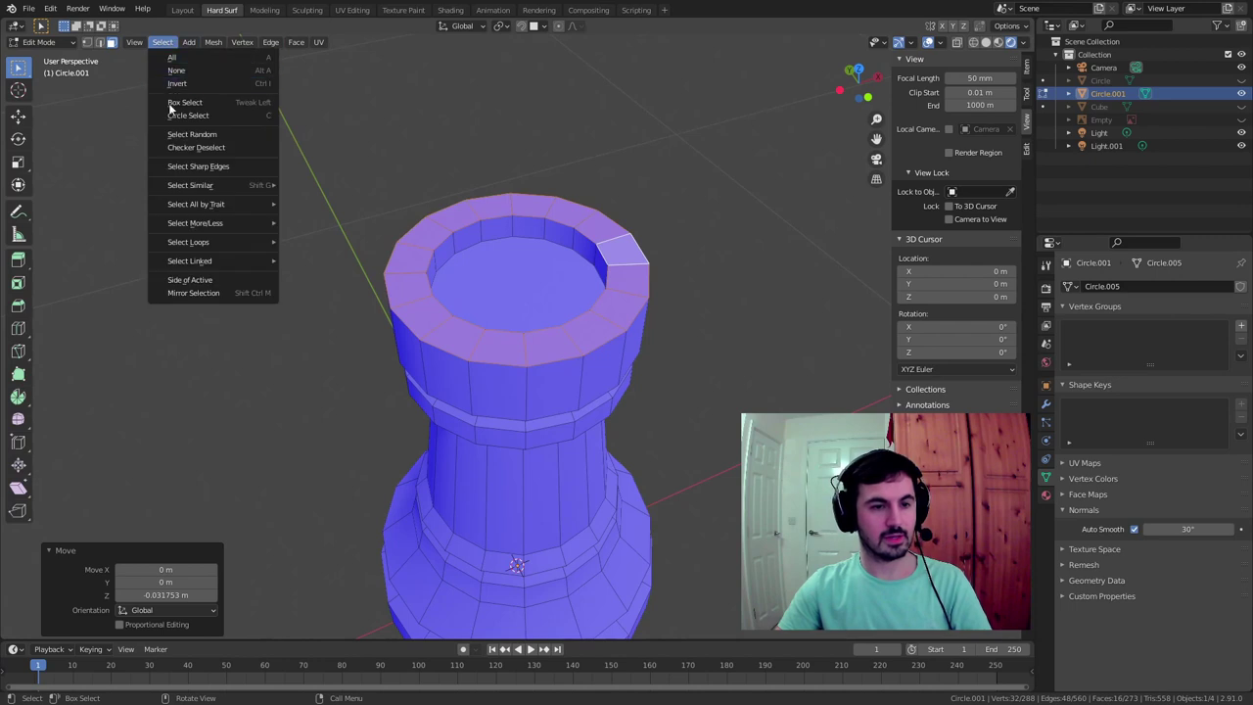
# Checker-deselect the rook's rim faces so that every other face stays selected
pyautogui.click(196, 148)
pyautogui.moveTo(617, 265); pyautogui.dragTo(621, 189, button='middle')
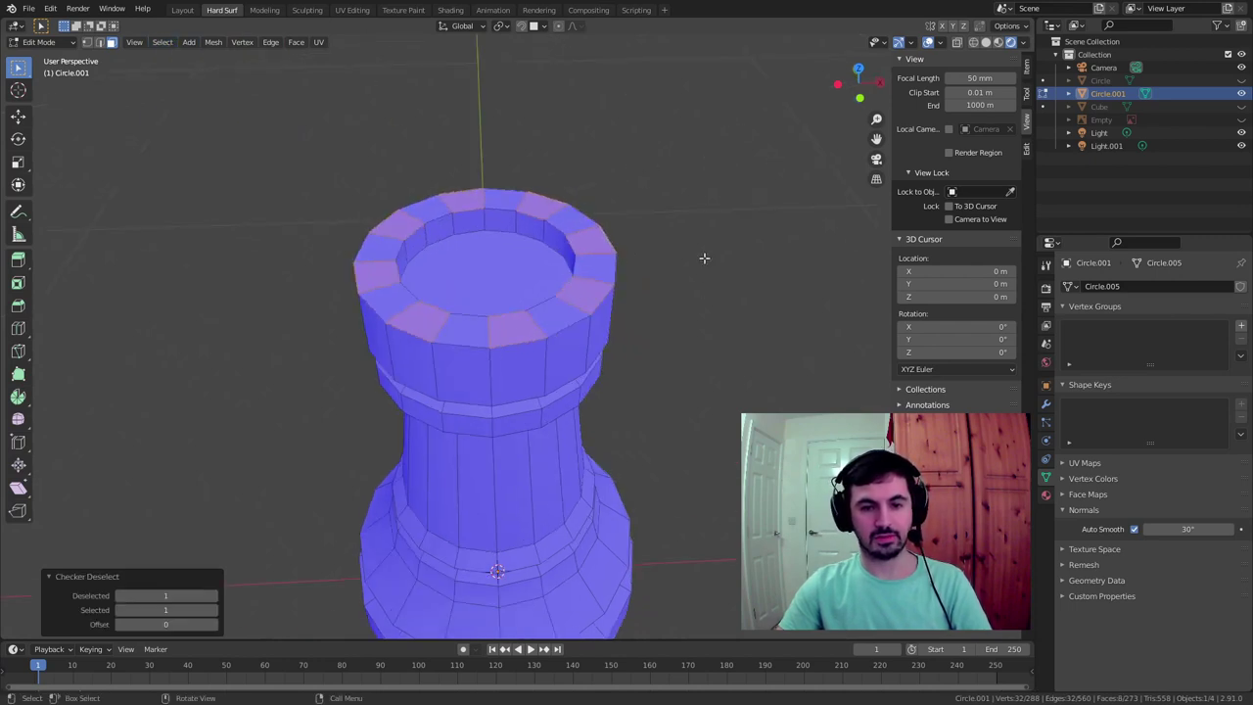
pyautogui.scroll(-2, 466, 338)
pyautogui.scroll(-3, 550, 281)
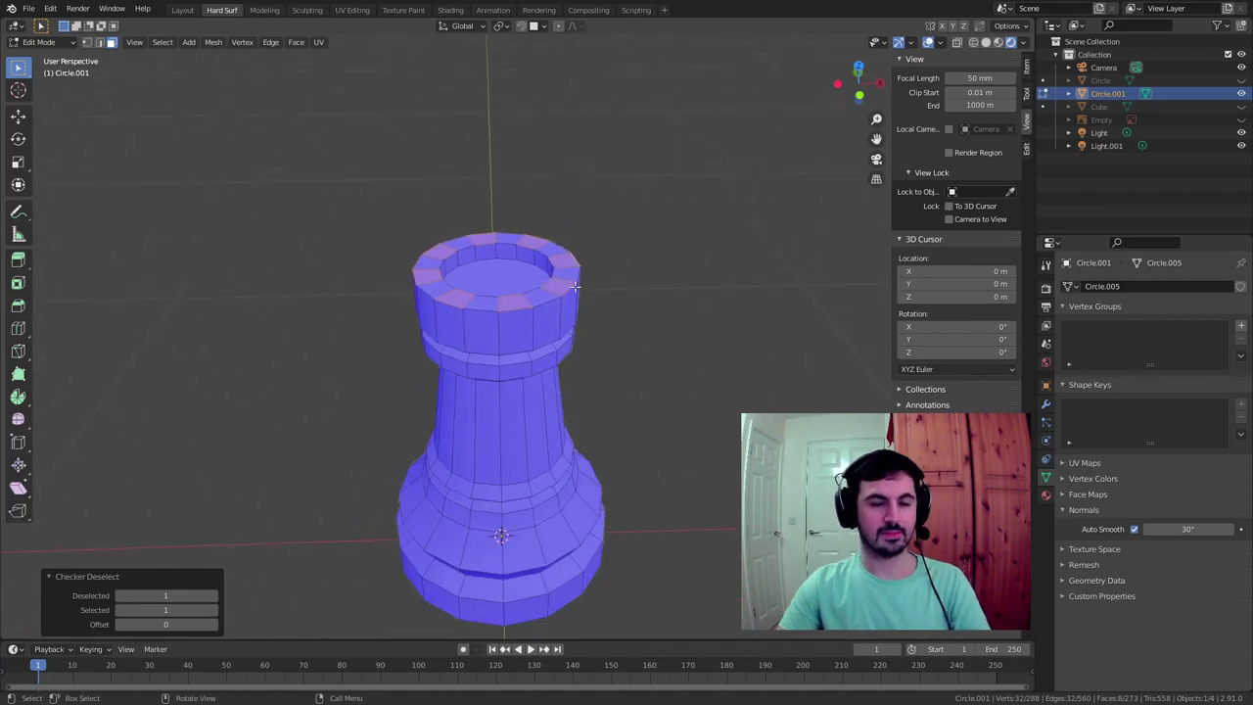
pyautogui.scroll(4, 556, 260)
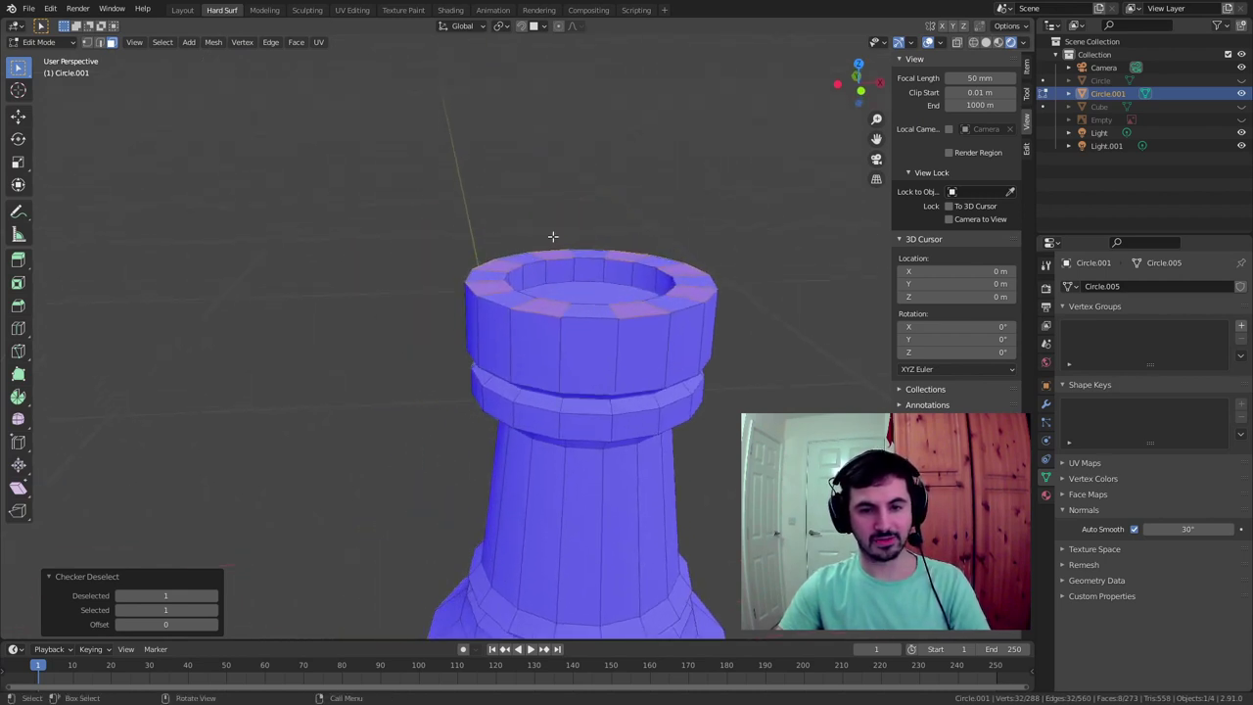
# Extrude the alternating rim faces straight up along Z into battlements, then return to Object Mode
pyautogui.press('e')
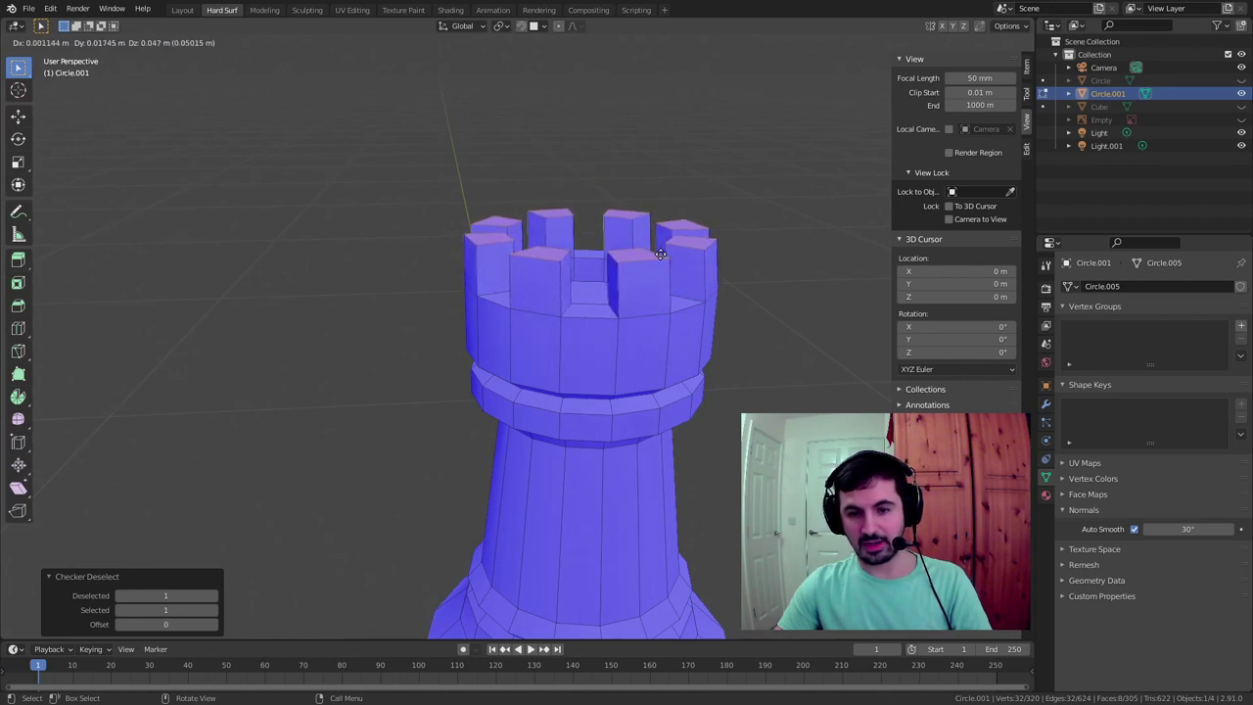
pyautogui.press('z')
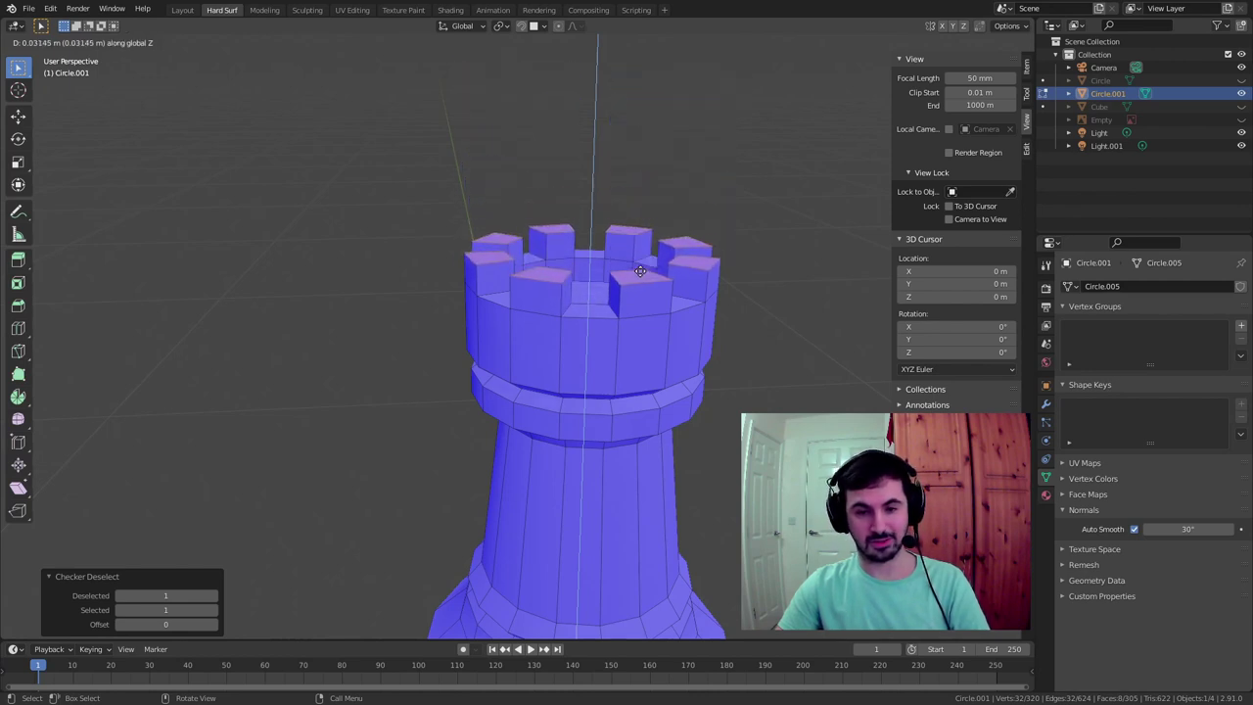
pyautogui.click(639, 267)
pyautogui.moveTo(639, 267); pyautogui.dragTo(656, 274, button='middle')
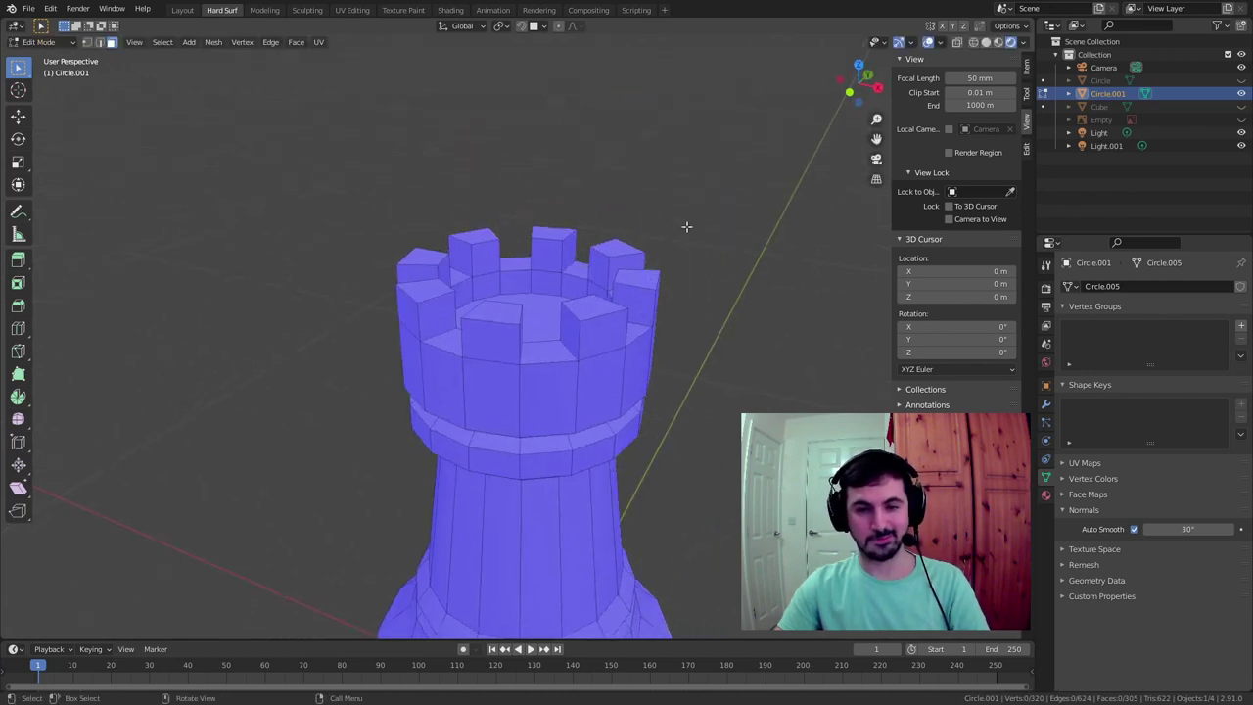
pyautogui.press('Tab')
pyautogui.moveTo(724, 194); pyautogui.dragTo(589, 204, button='middle')
# Turn off the face orientation overlay in the viewport
pyautogui.click(937, 44)
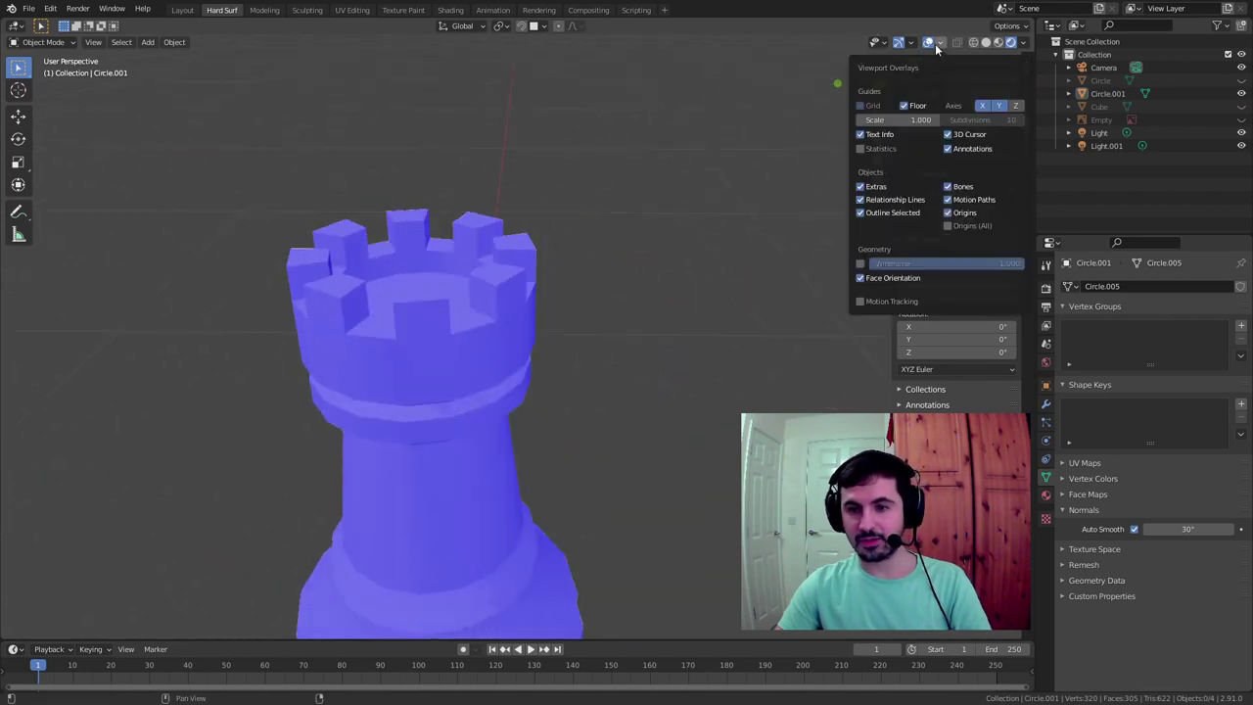
pyautogui.click(862, 279)
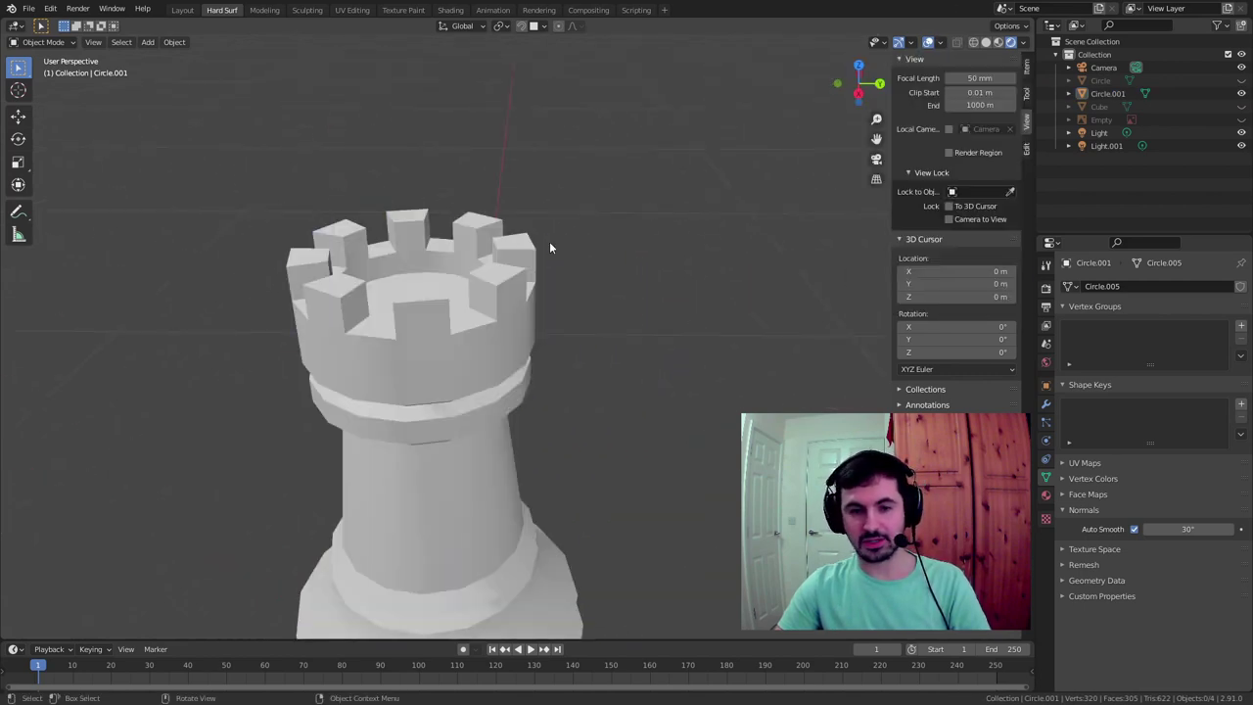
pyautogui.moveTo(549, 240); pyautogui.dragTo(552, 292, button='middle')
# Select the rook and orbit around it, briefly toggling Edit Mode and back to Object Mode
pyautogui.click(536, 326)
pyautogui.scroll(-5, 533, 311)
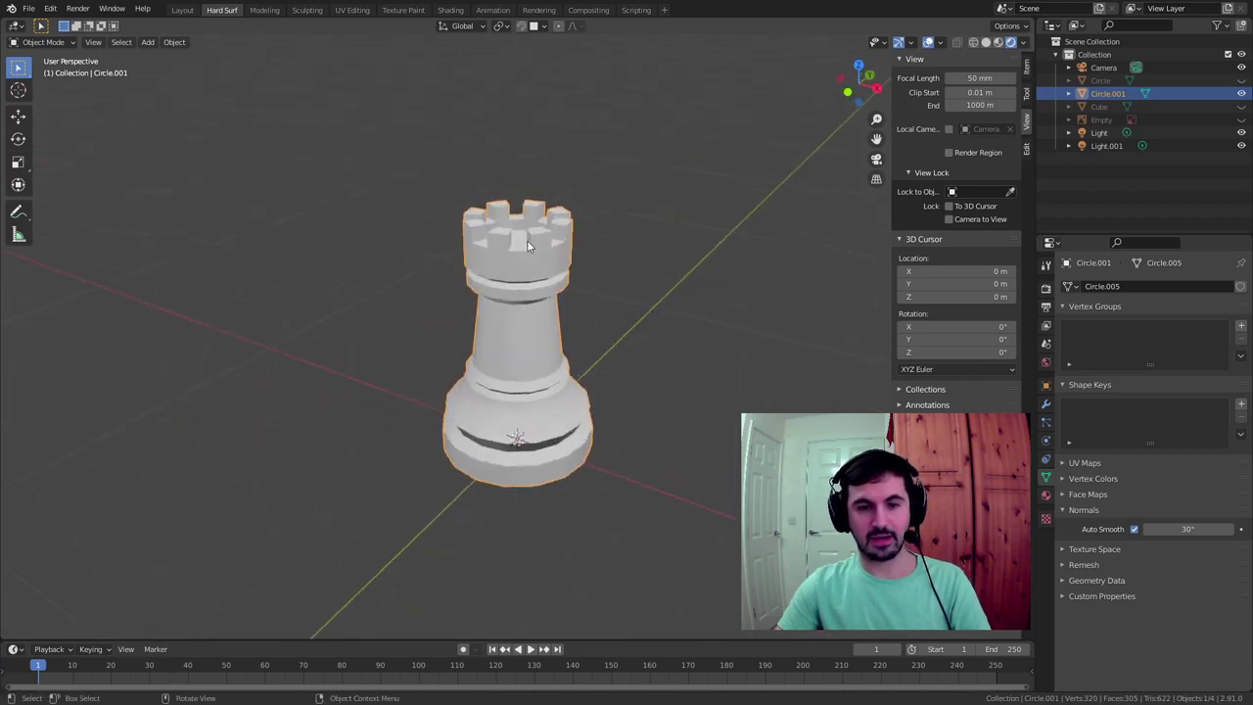
pyautogui.moveTo(645, 316); pyautogui.dragTo(570, 303, button='middle')
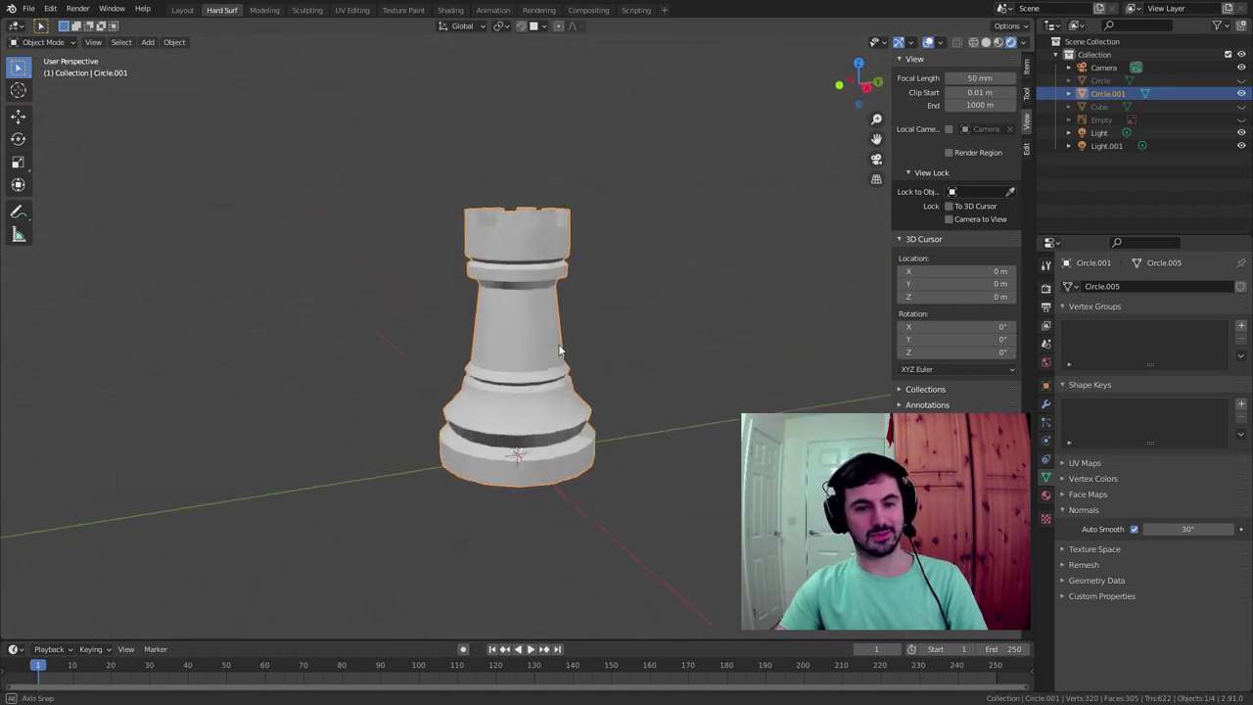
pyautogui.scroll(3, 557, 246)
pyautogui.moveTo(557, 246)
pyautogui.mouseDown(button='middle')
pyautogui.moveTo(526, 265)
pyautogui.moveTo(565, 251)
pyautogui.mouseUp(button='middle')
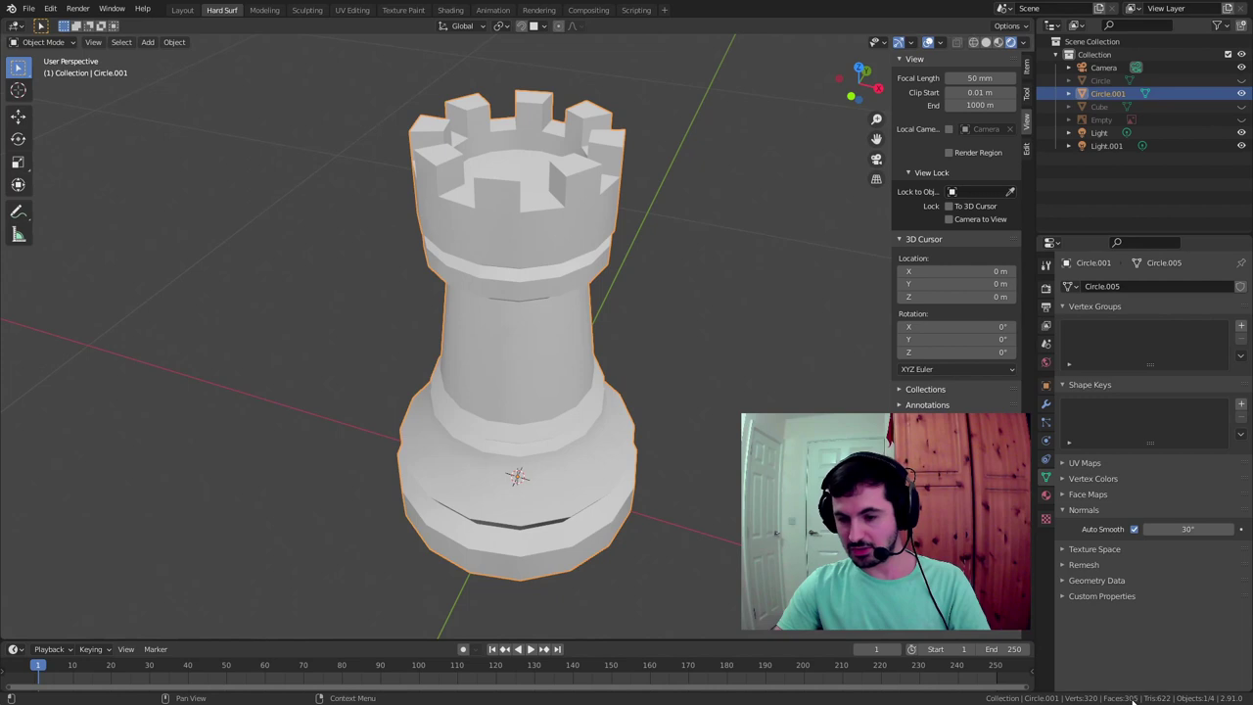
pyautogui.moveTo(756, 397); pyautogui.dragTo(736, 378, button='middle')
pyautogui.press('Tab')
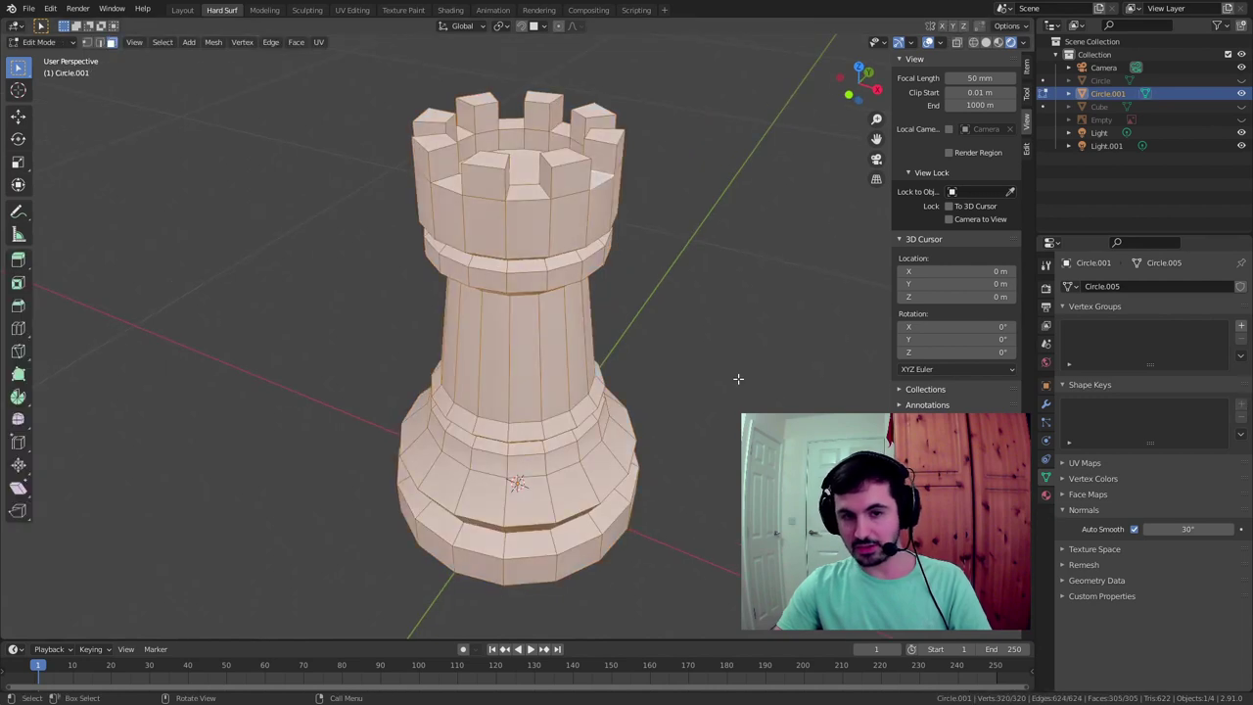
pyautogui.press('Tab')
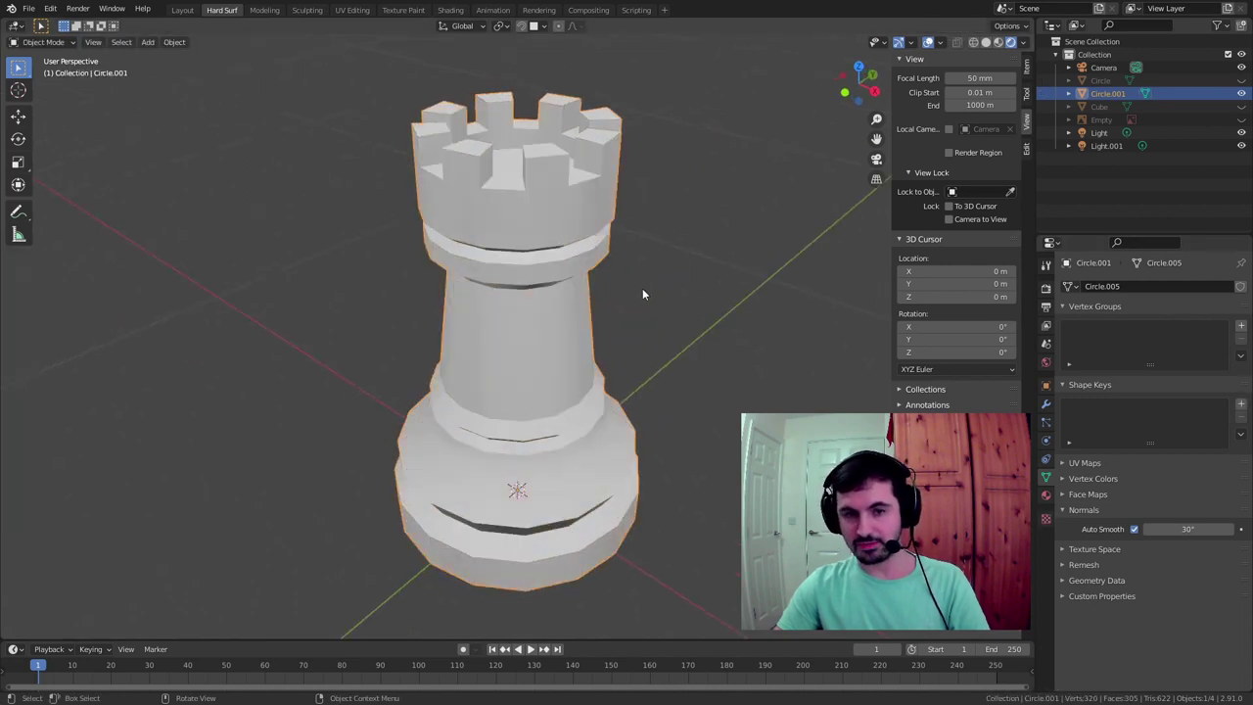
# Inspect the battlements from above and from the side, then deselect the rook
pyautogui.moveTo(642, 287); pyautogui.dragTo(490, 308, button='middle')
pyautogui.moveTo(619, 357); pyautogui.dragTo(698, 156, button='middle')
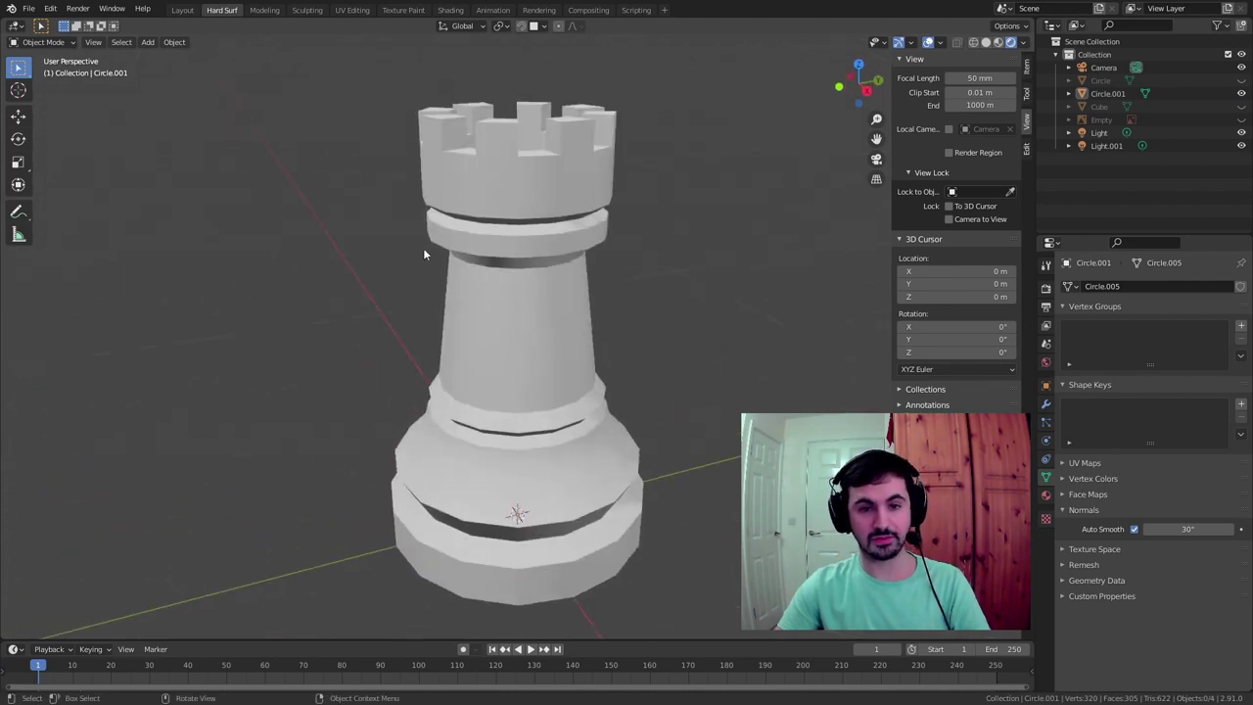
pyautogui.click(549, 317)
pyautogui.moveTo(386, 258); pyautogui.dragTo(519, 261, button='middle')
pyautogui.scroll(-5, 519, 261)
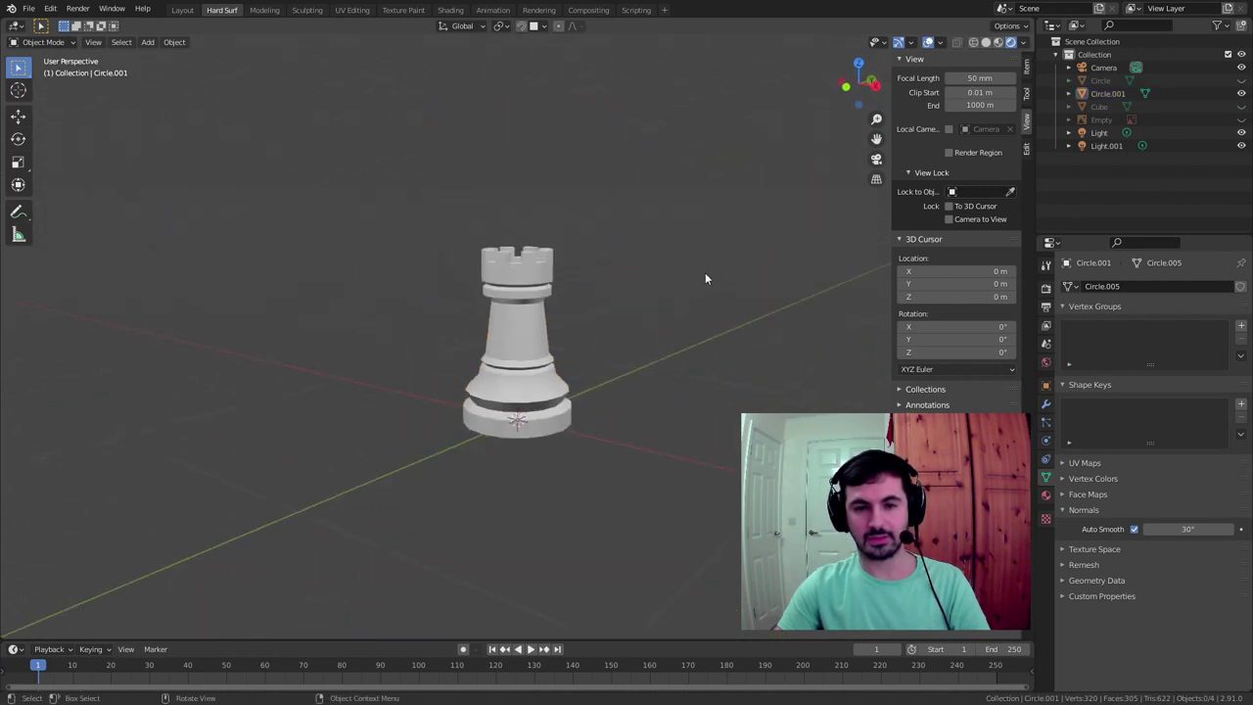
pyautogui.moveTo(705, 272); pyautogui.dragTo(545, 342, button='middle')
pyautogui.moveTo(676, 235); pyautogui.dragTo(650, 268, button='middle')
pyautogui.click(651, 268)
# Add a plane and scale it up into a wide floor under the rook
pyautogui.hotkey('shift', 'a')
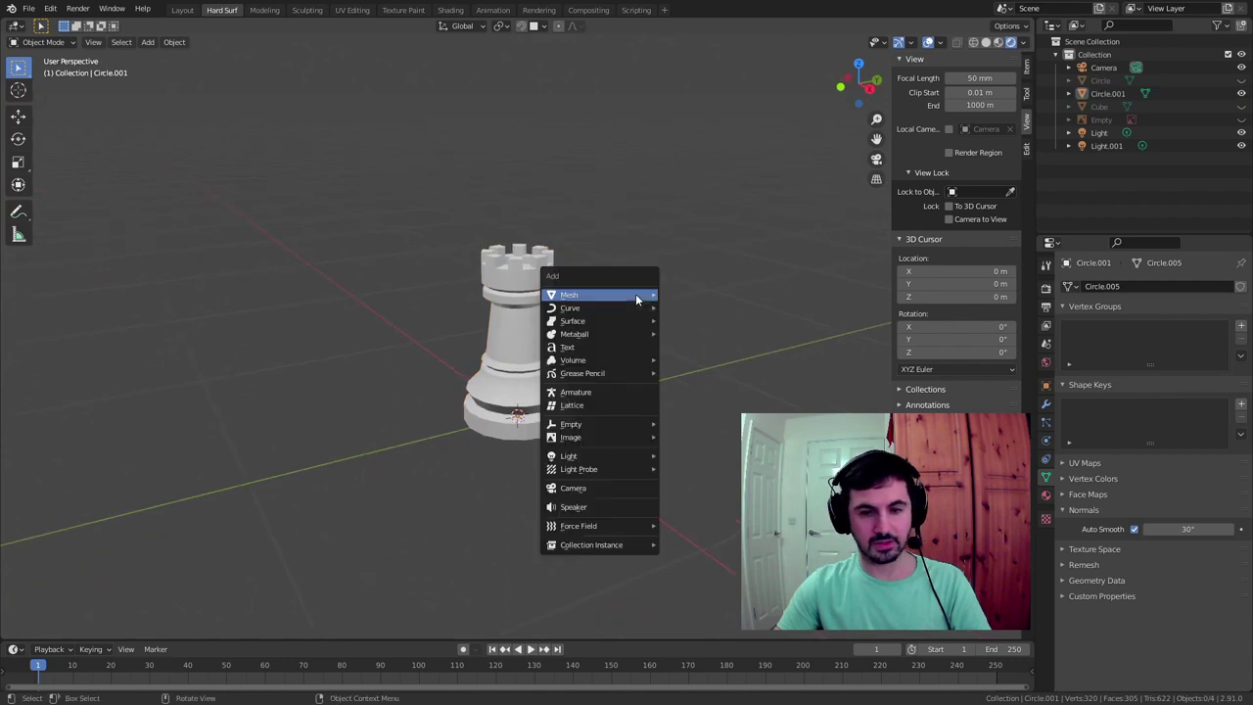
pyautogui.moveTo(635, 294)
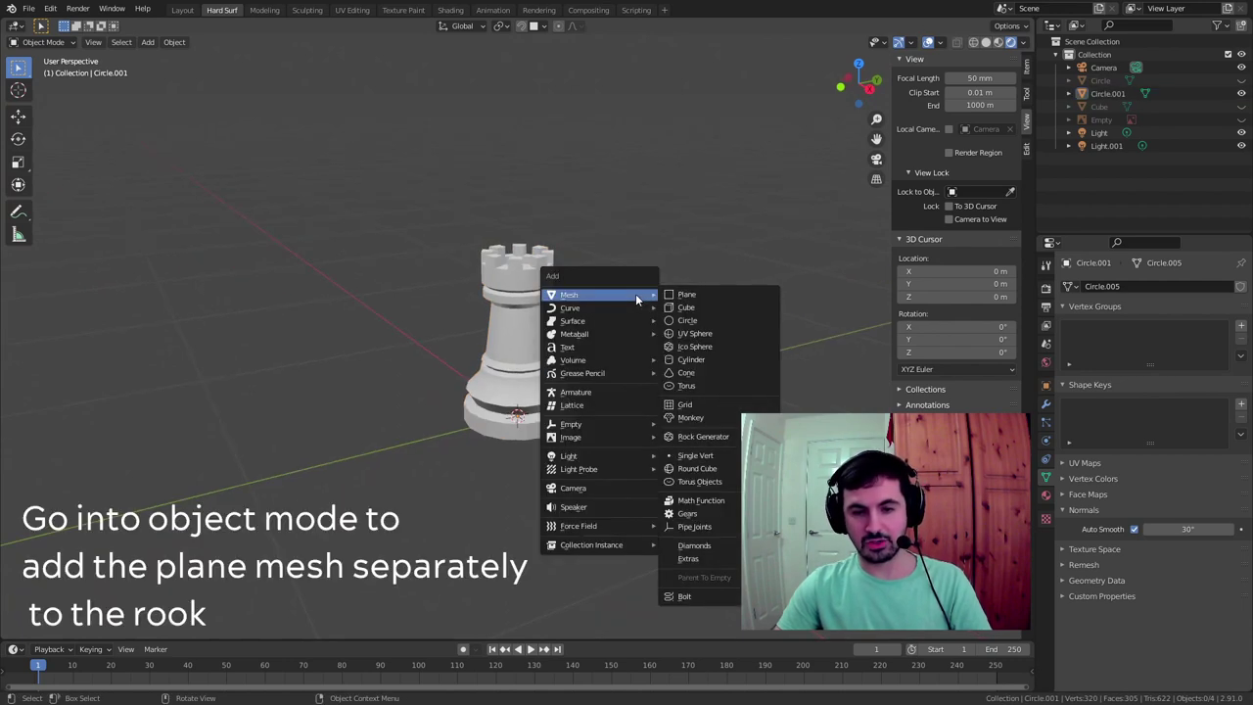
pyautogui.click(683, 296)
pyautogui.moveTo(611, 235); pyautogui.dragTo(656, 230, button='middle')
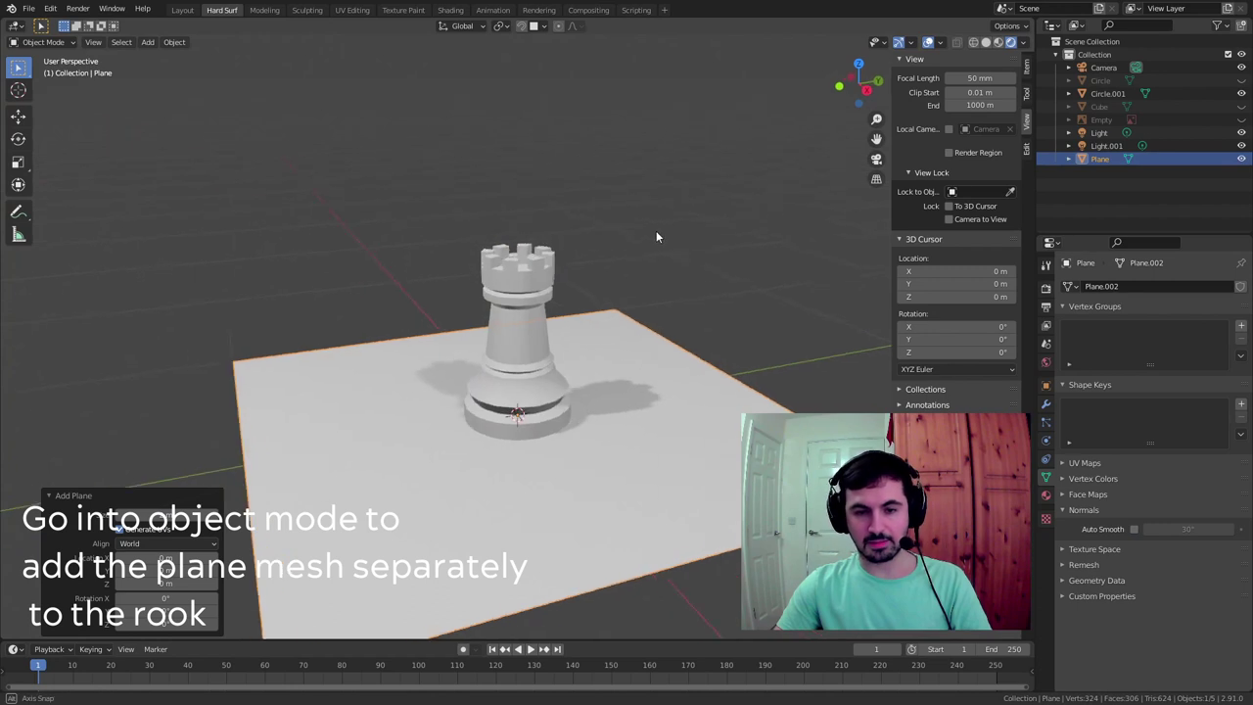
pyautogui.press('s')
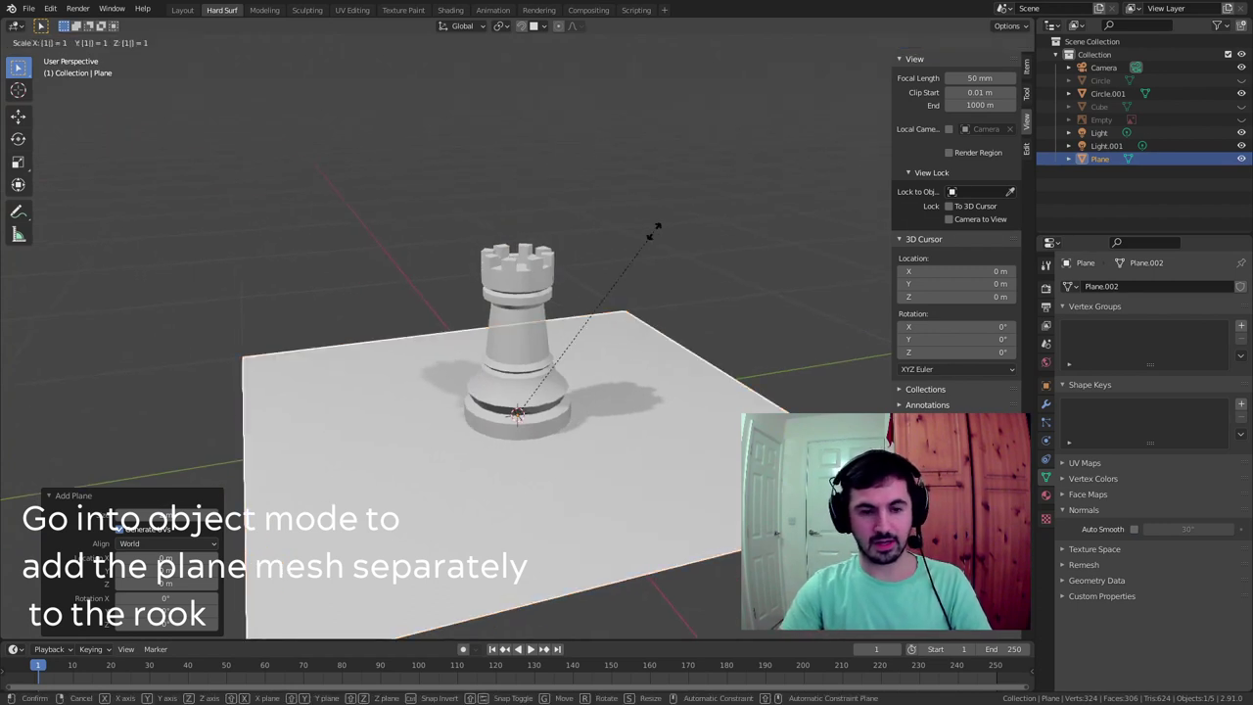
pyautogui.press('0')
pyautogui.press('Return')
pyautogui.hotkey('alt', 'a')
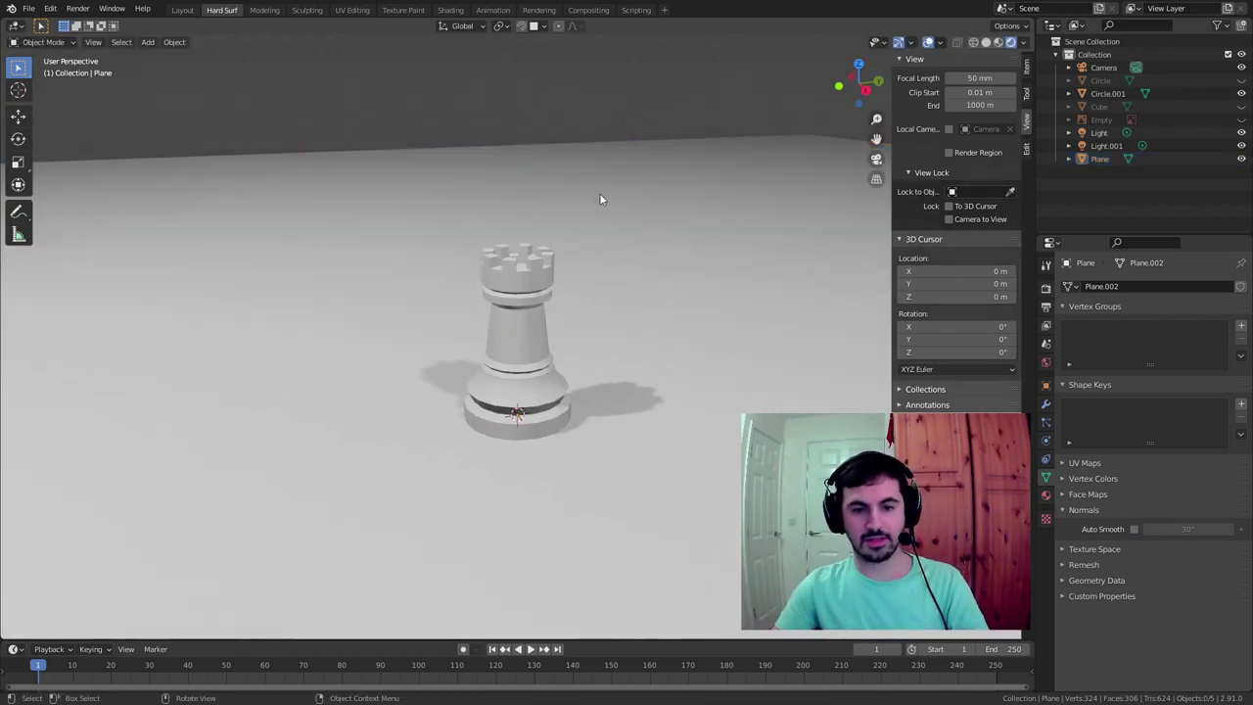
pyautogui.moveTo(601, 199)
pyautogui.mouseDown(button='middle')
pyautogui.moveTo(440, 182)
pyautogui.moveTo(619, 201)
pyautogui.mouseUp(button='middle')
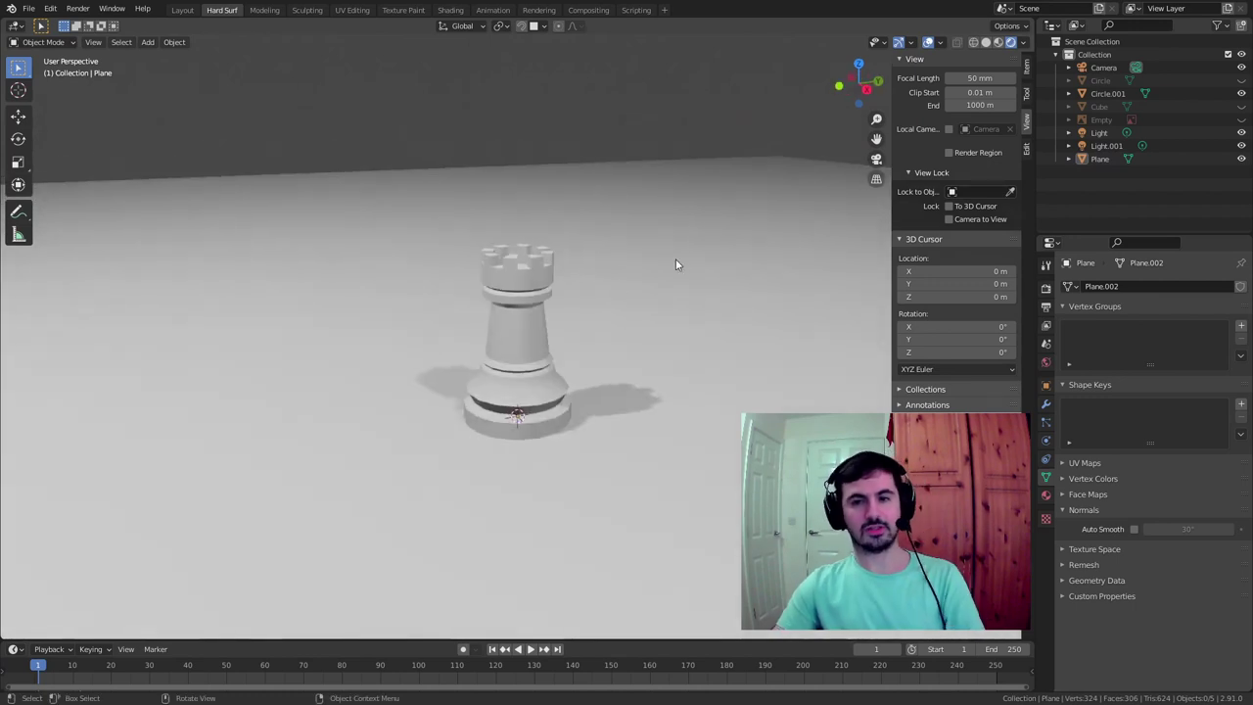
# Give the floor a new Material.003 with a darker grey base colour and roughness 0.138
pyautogui.click(653, 221)
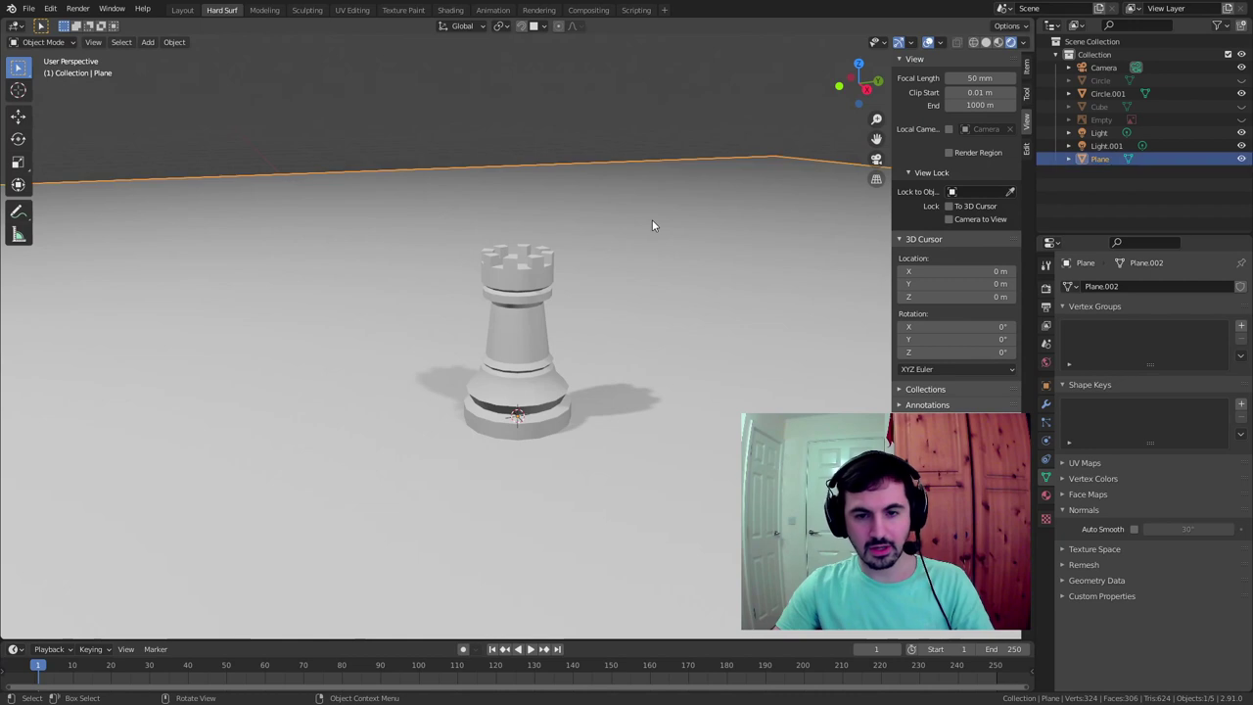
pyautogui.click(1047, 495)
pyautogui.click(1119, 342)
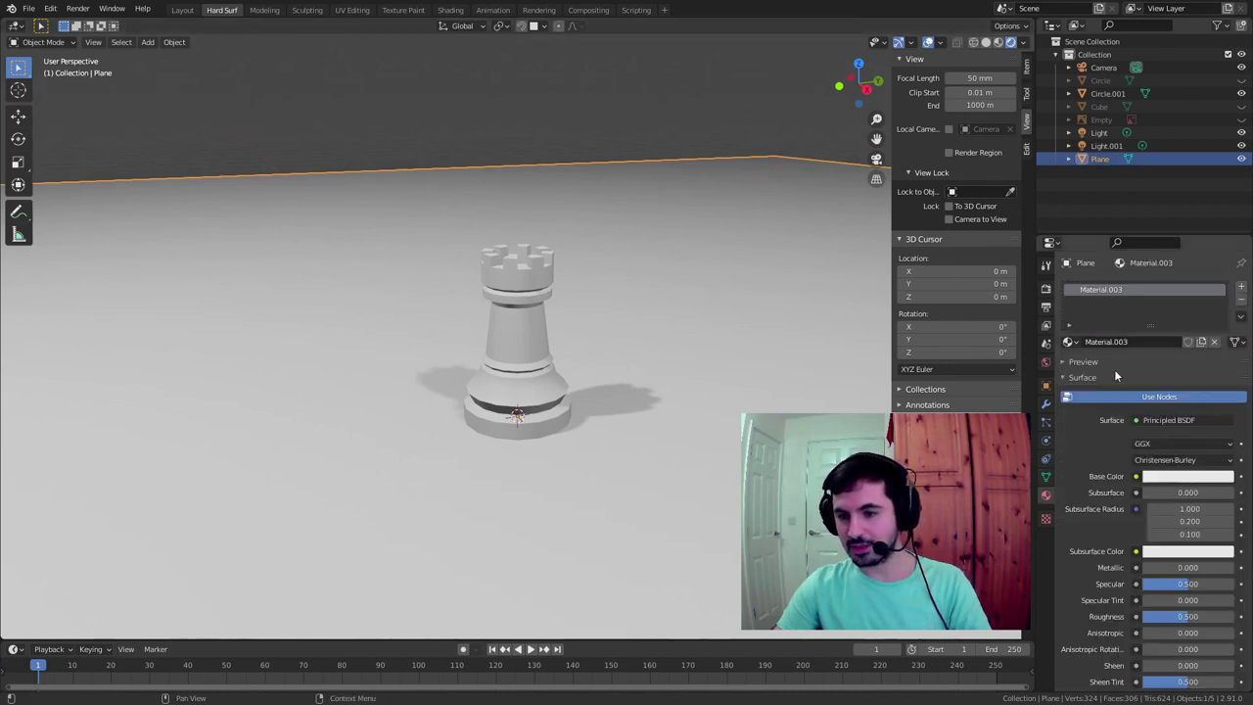
pyautogui.click(1188, 477)
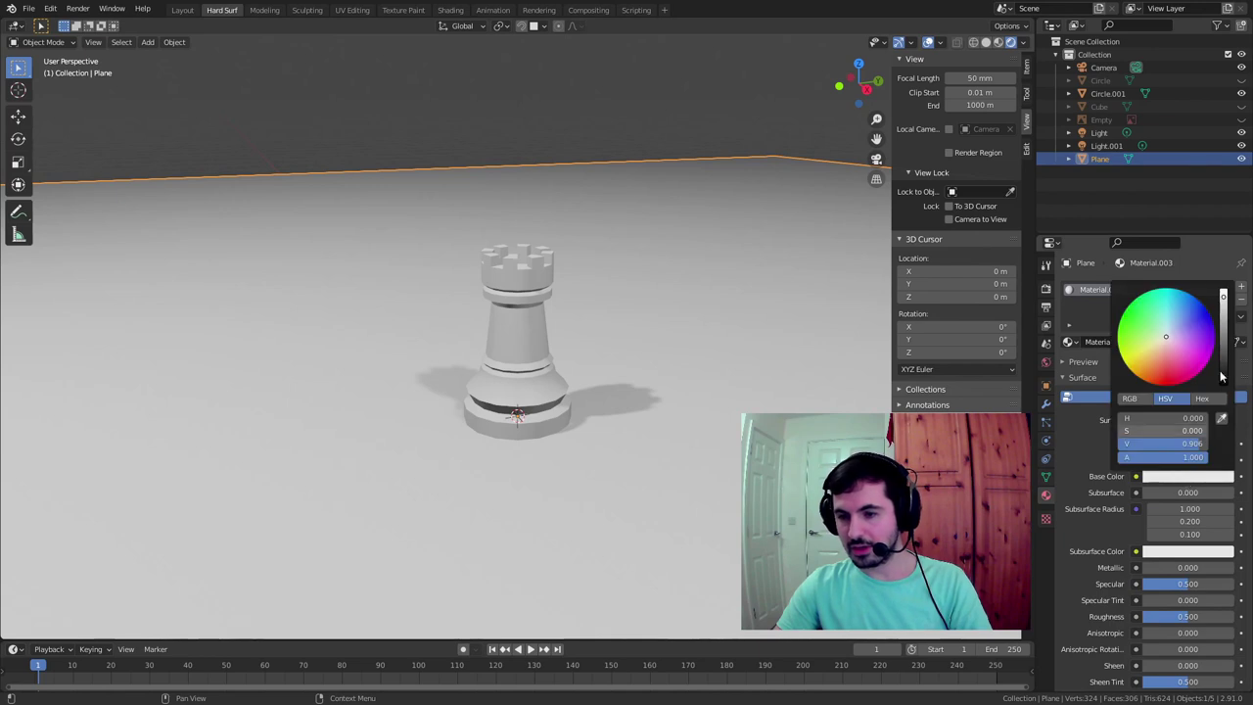
pyautogui.moveTo(1224, 305); pyautogui.dragTo(1223, 357)
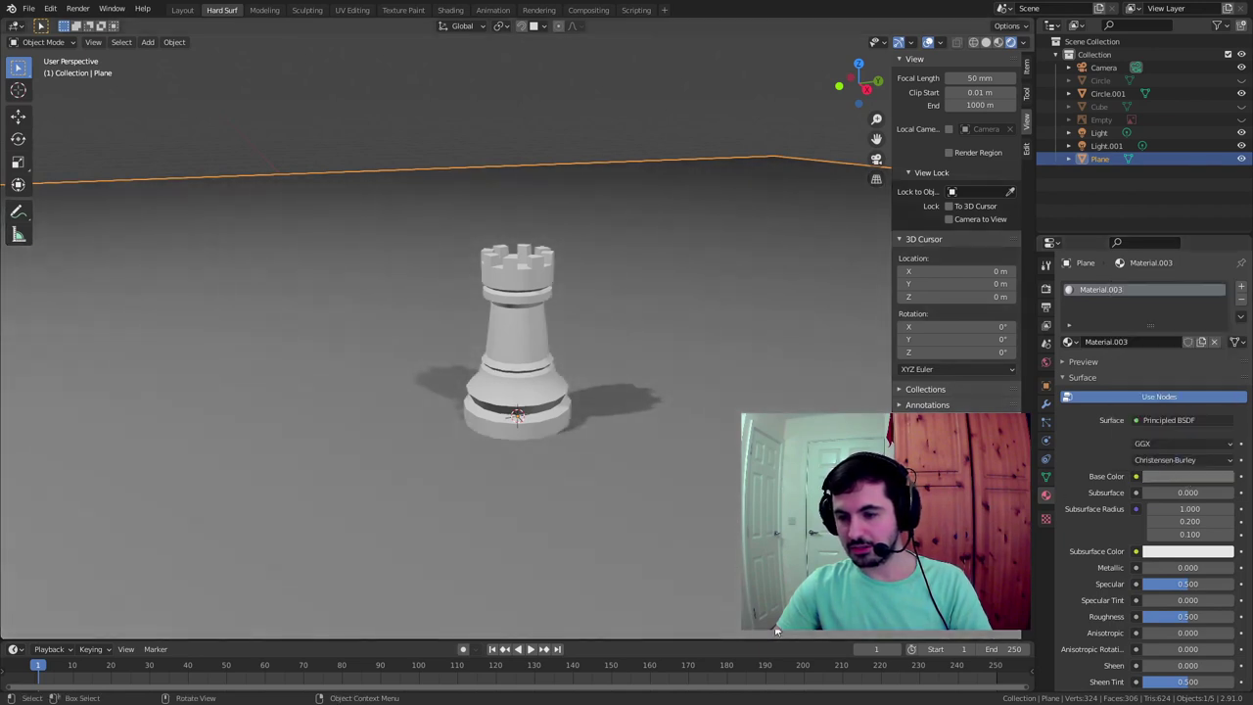
pyautogui.click(1180, 476)
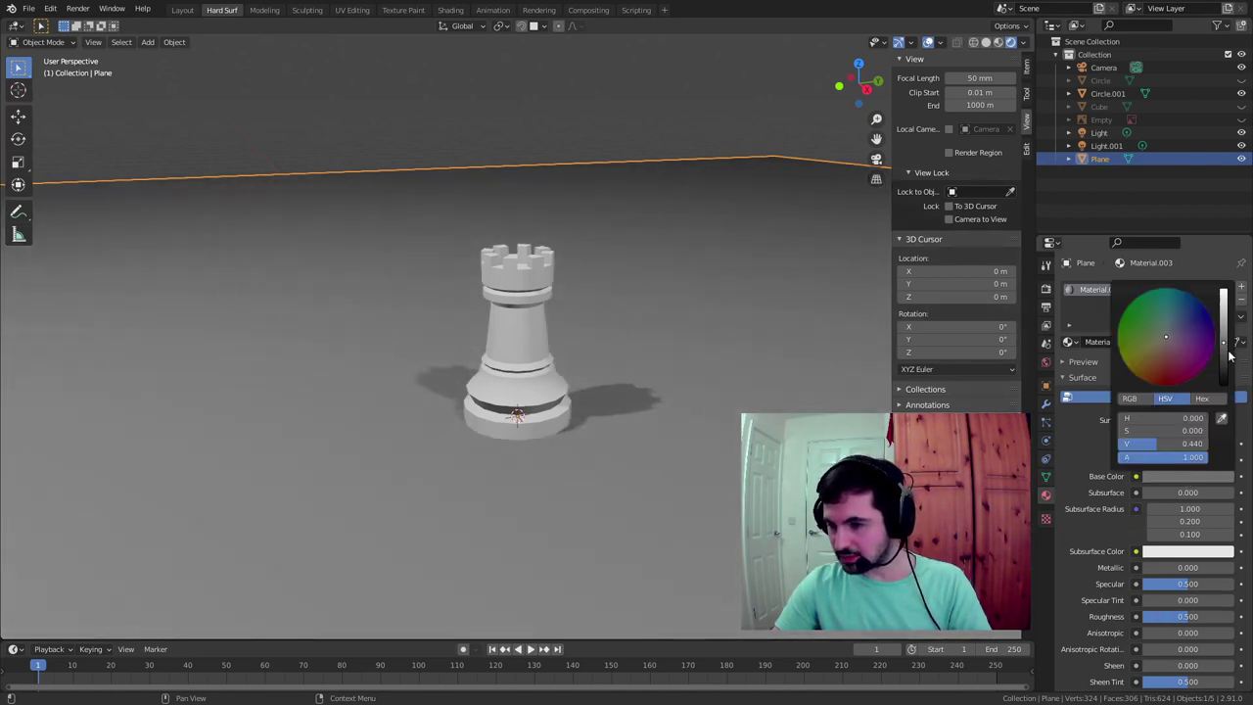
pyautogui.moveTo(1224, 344); pyautogui.dragTo(1223, 360)
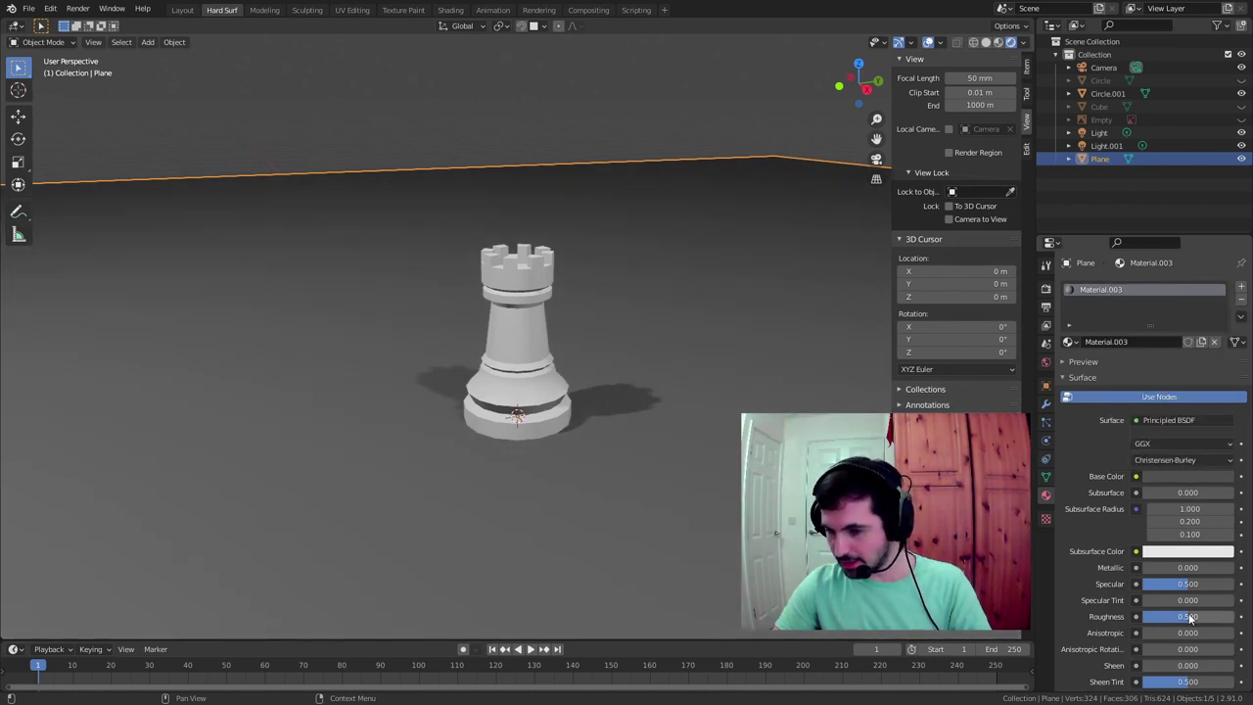
pyautogui.moveTo(1190, 617); pyautogui.dragTo(1159, 617)
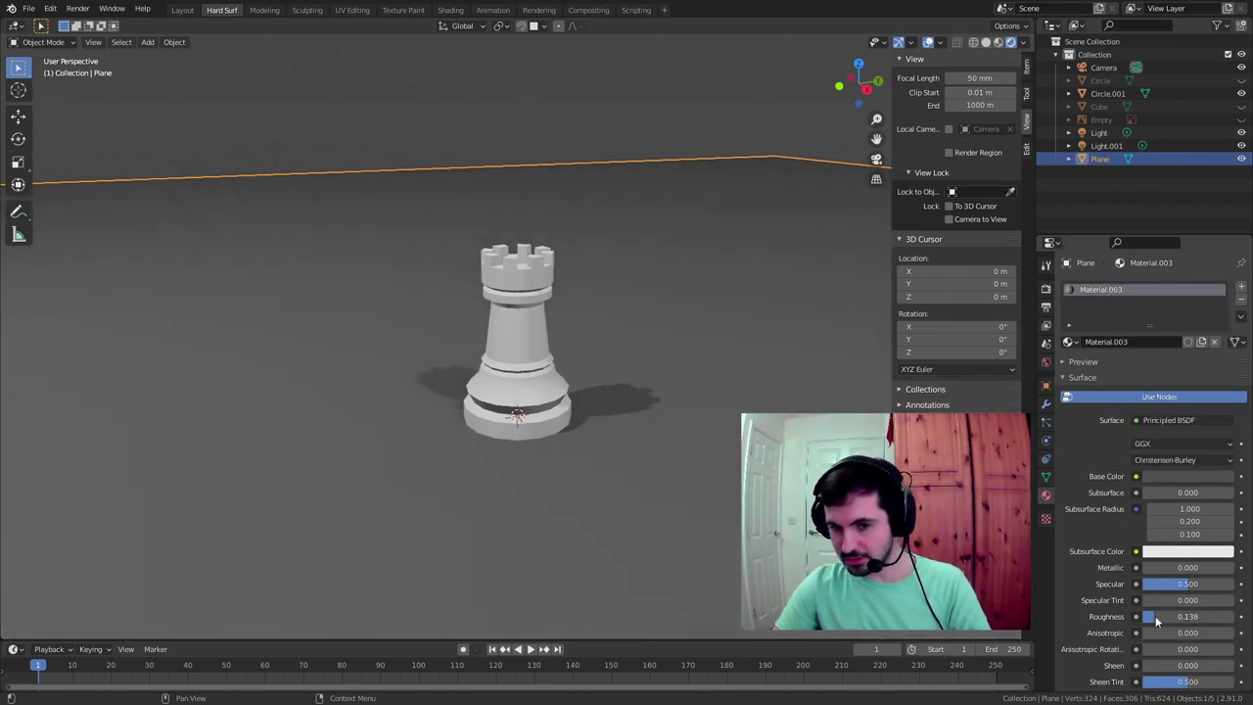
# Give the rook a new Material.004 with a black base colour and roughness about 0.13
pyautogui.click(525, 390)
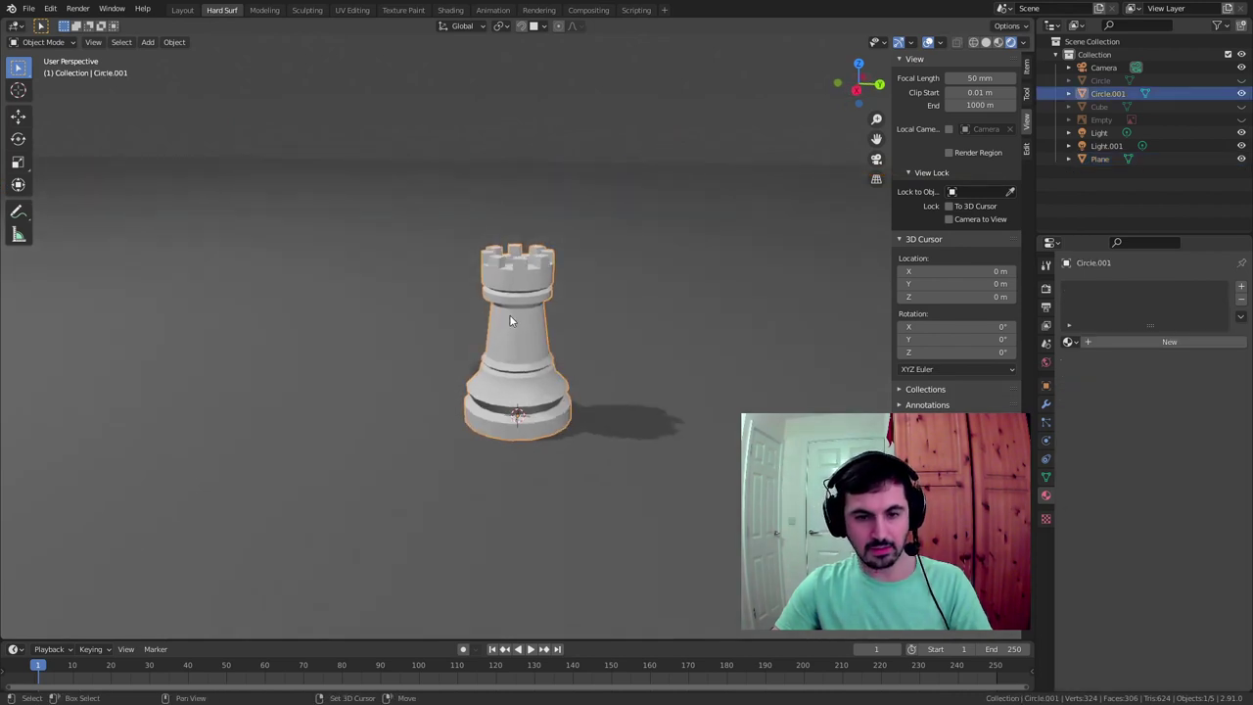
pyautogui.click(1157, 342)
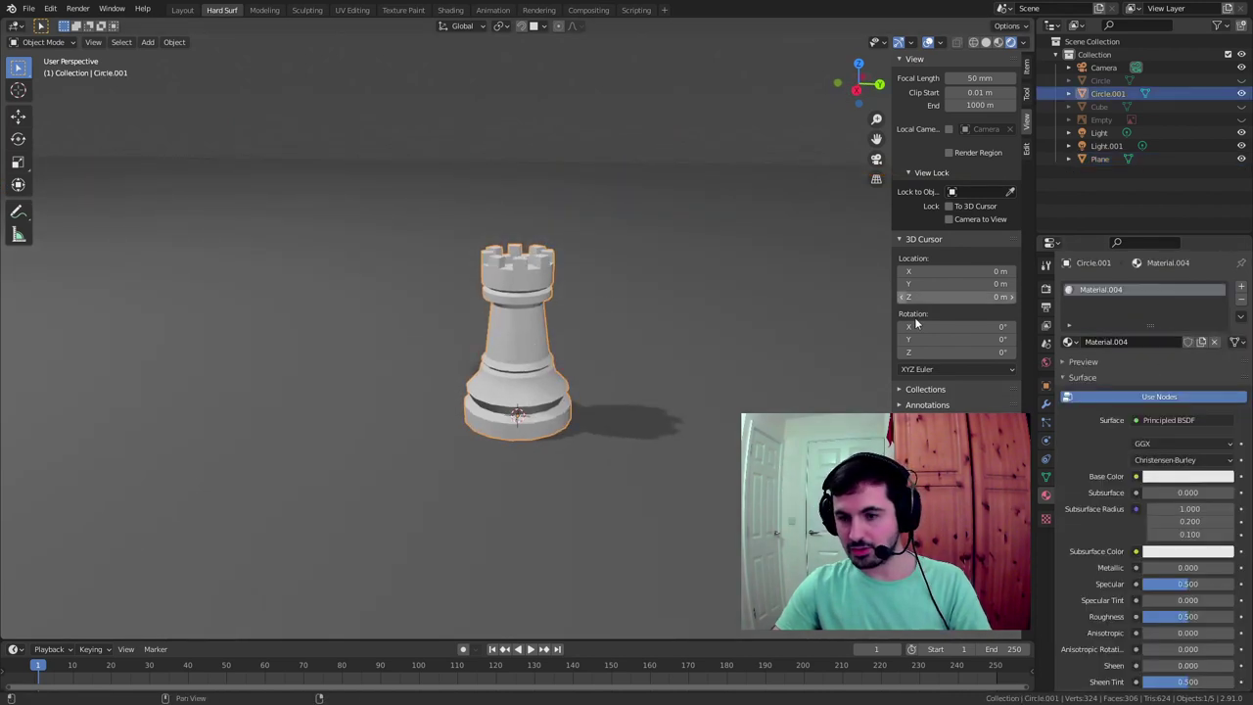
pyautogui.click(1188, 480)
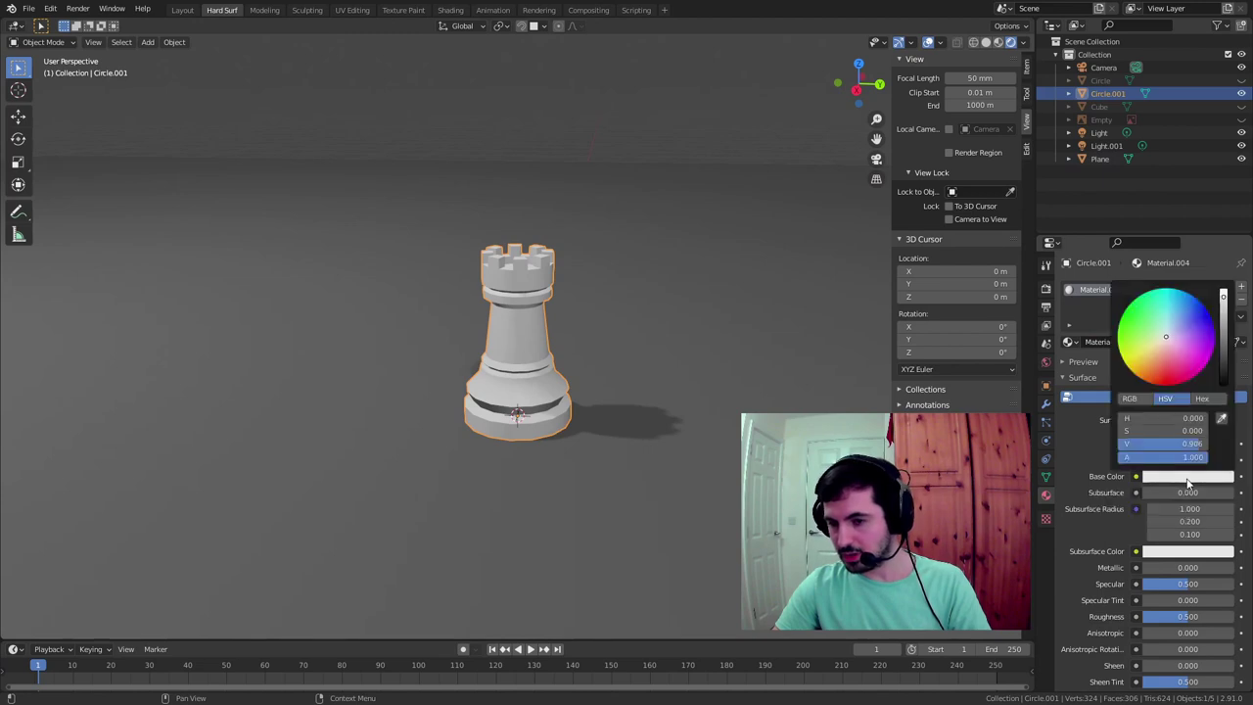
pyautogui.click(1223, 292)
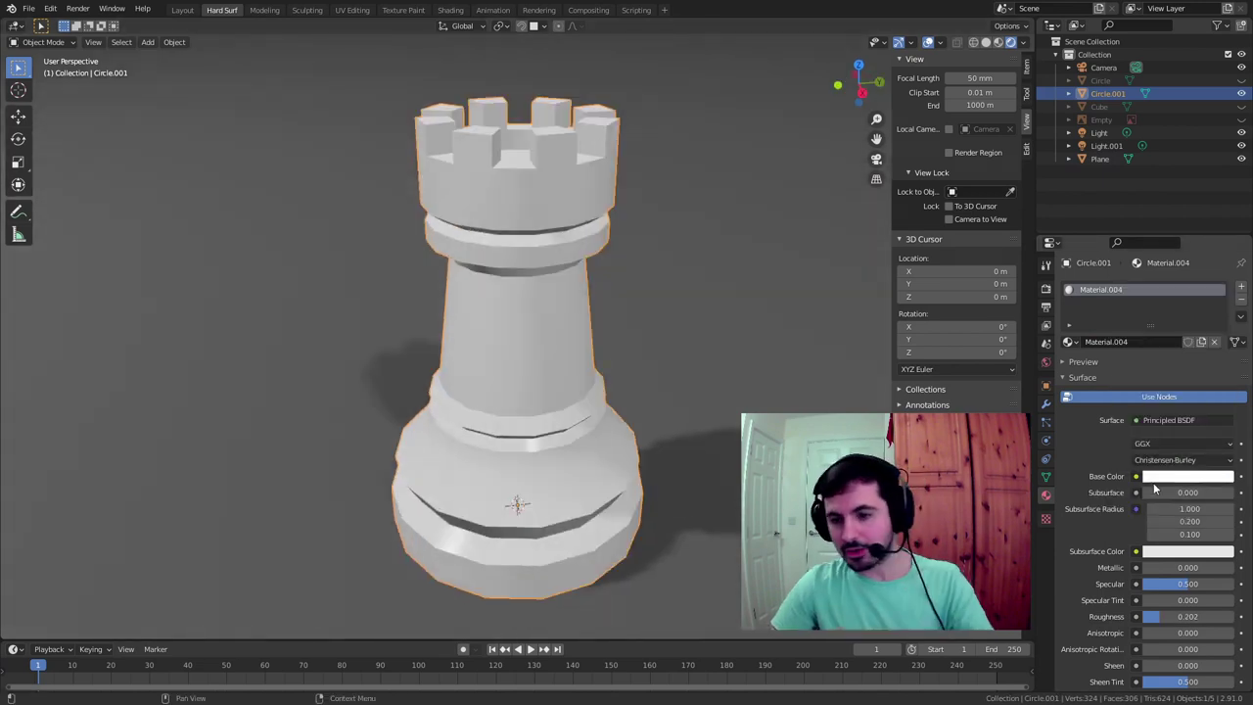
pyautogui.click(1172, 480)
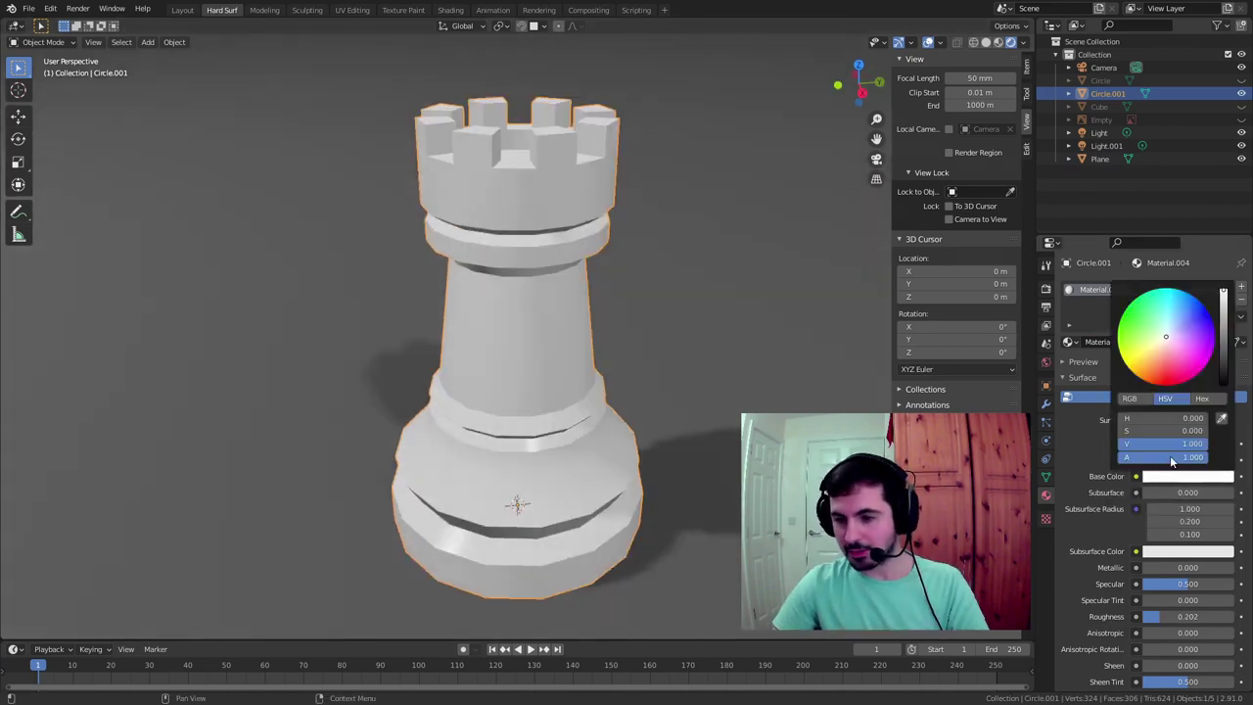
pyautogui.moveTo(1230, 329); pyautogui.dragTo(1226, 383)
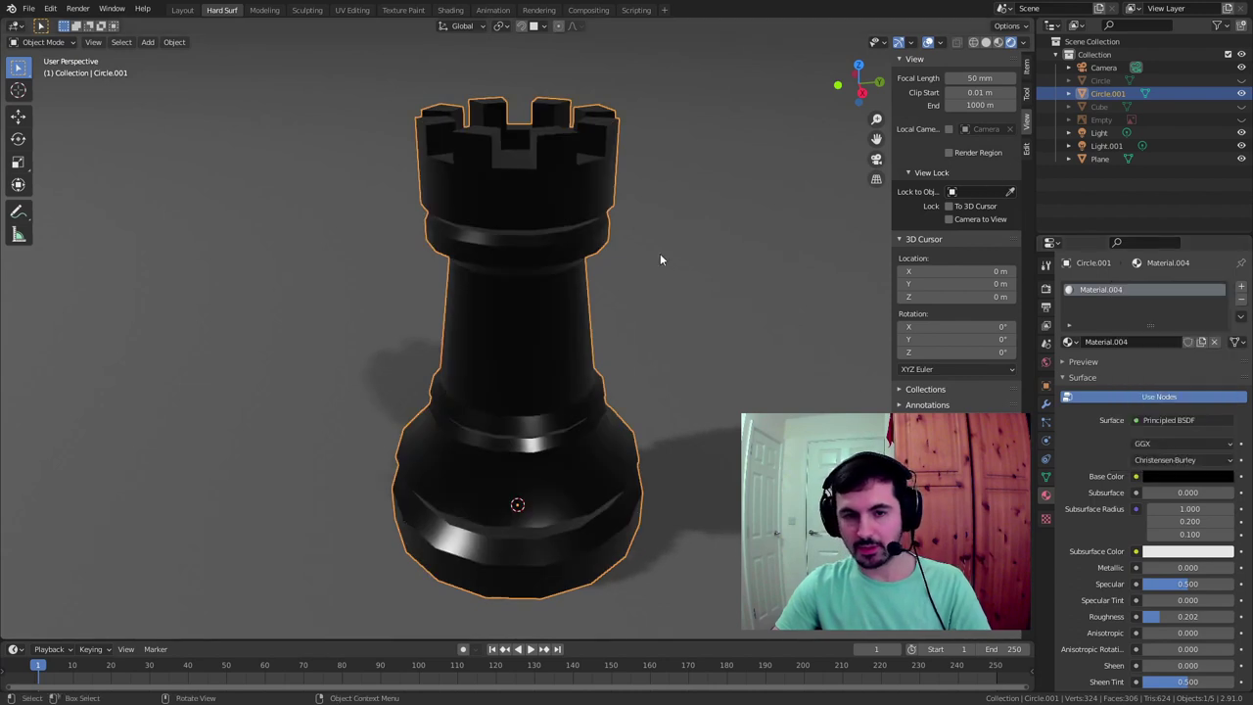
pyautogui.click(1188, 476)
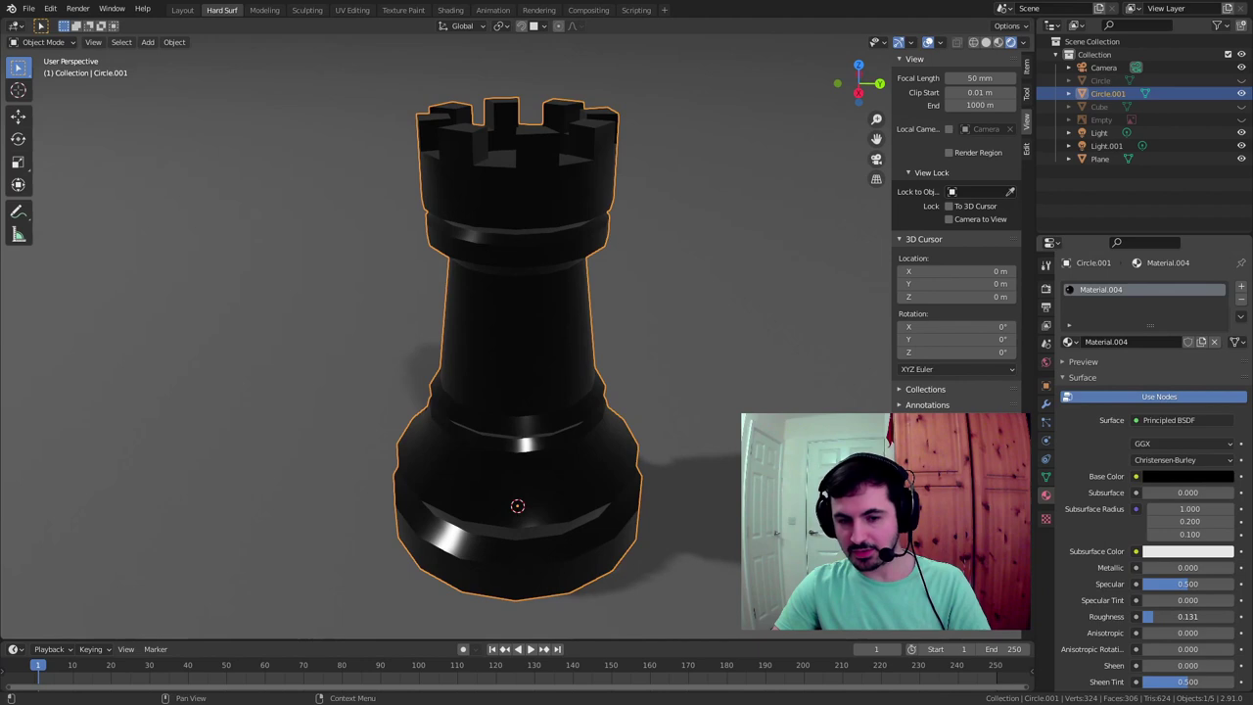
pyautogui.moveTo(563, 286)
pyautogui.mouseDown(button='middle')
pyautogui.moveTo(709, 220)
pyautogui.moveTo(619, 212)
pyautogui.moveTo(751, 222)
pyautogui.moveTo(616, 266)
pyautogui.moveTo(601, 296)
pyautogui.mouseUp(button='middle')
pyautogui.click(709, 221)
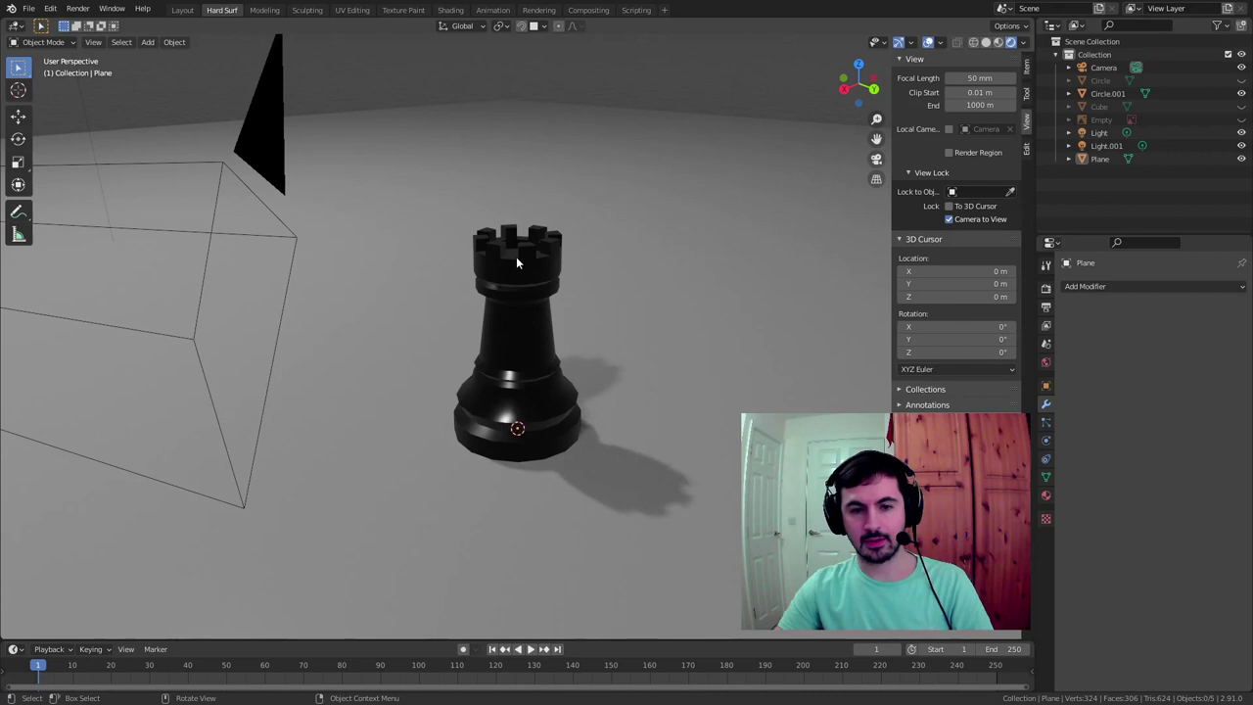
# Frame the black rook low and close on the grey floor, then clear the selection
pyautogui.scroll(3, 517, 259)
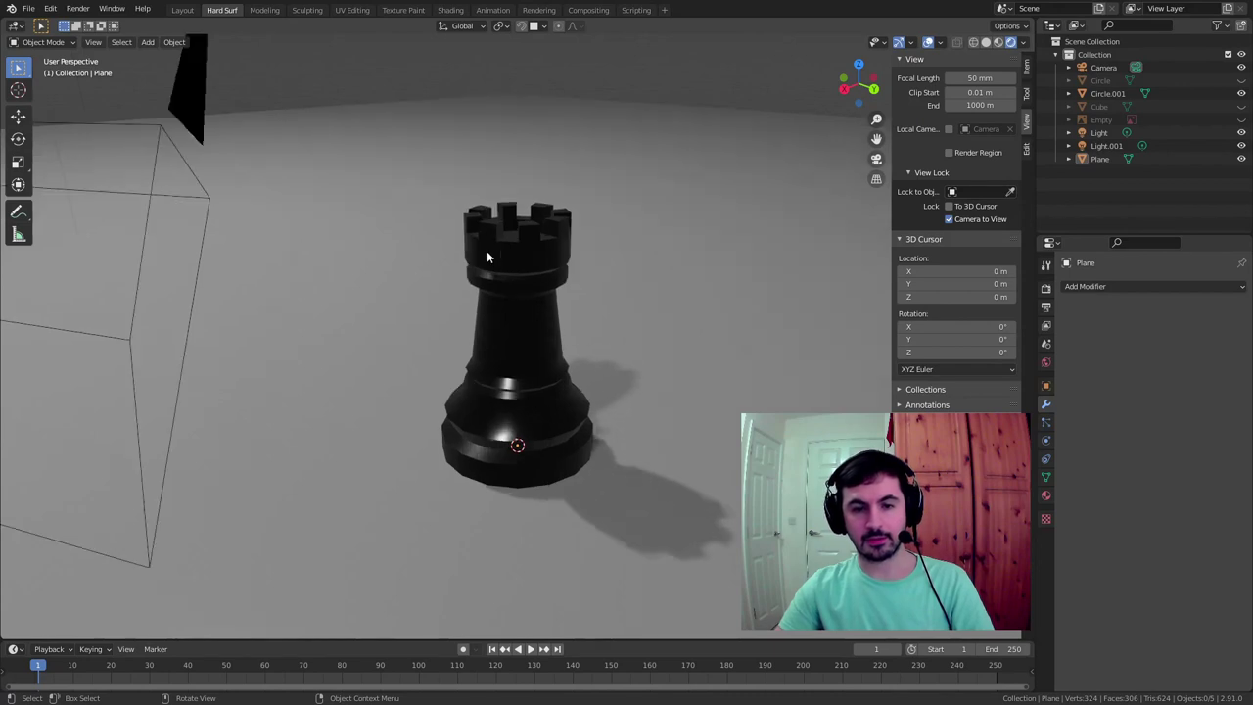
pyautogui.moveTo(487, 253); pyautogui.dragTo(545, 221, button='middle')
pyautogui.click(552, 253)
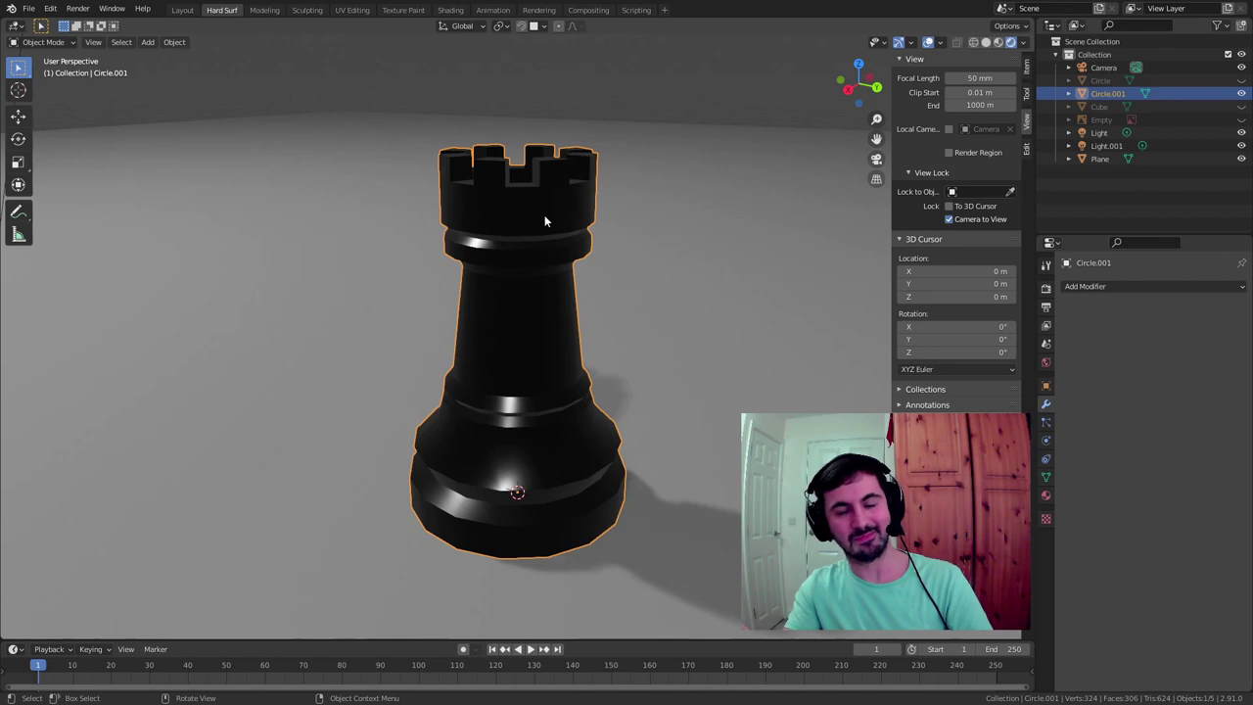
pyautogui.click(635, 84)
pyautogui.moveTo(642, 83); pyautogui.dragTo(706, 102)
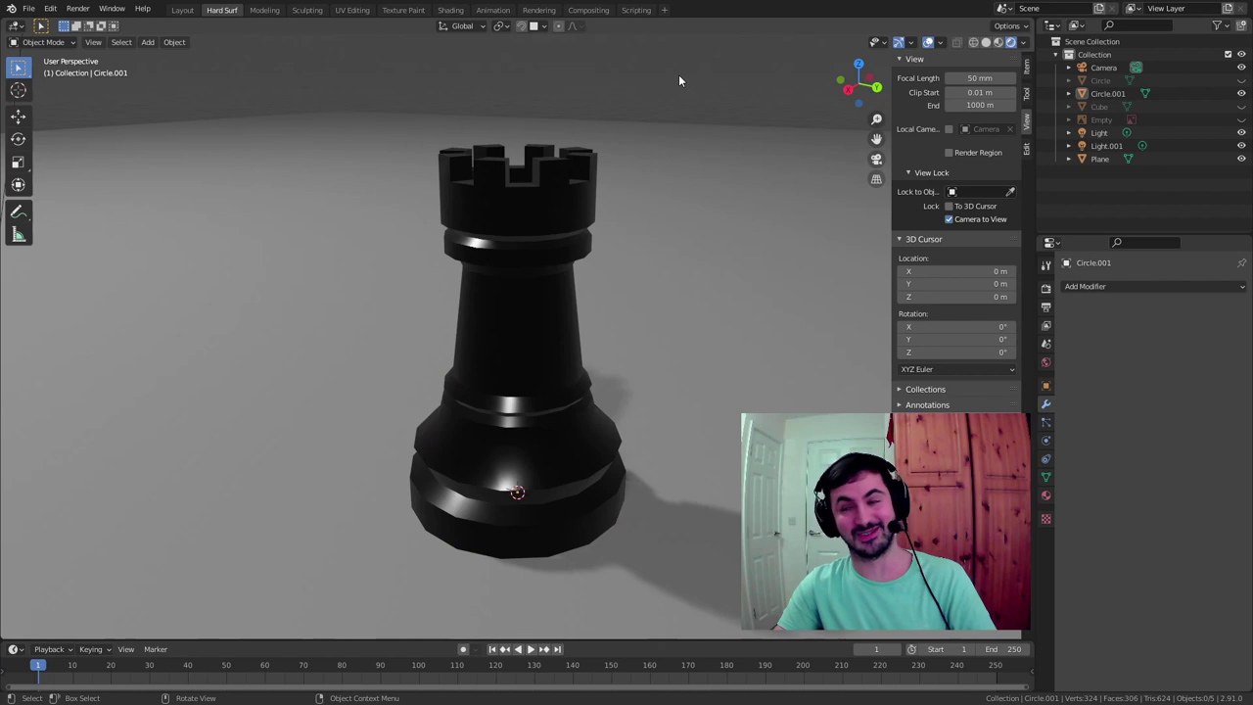